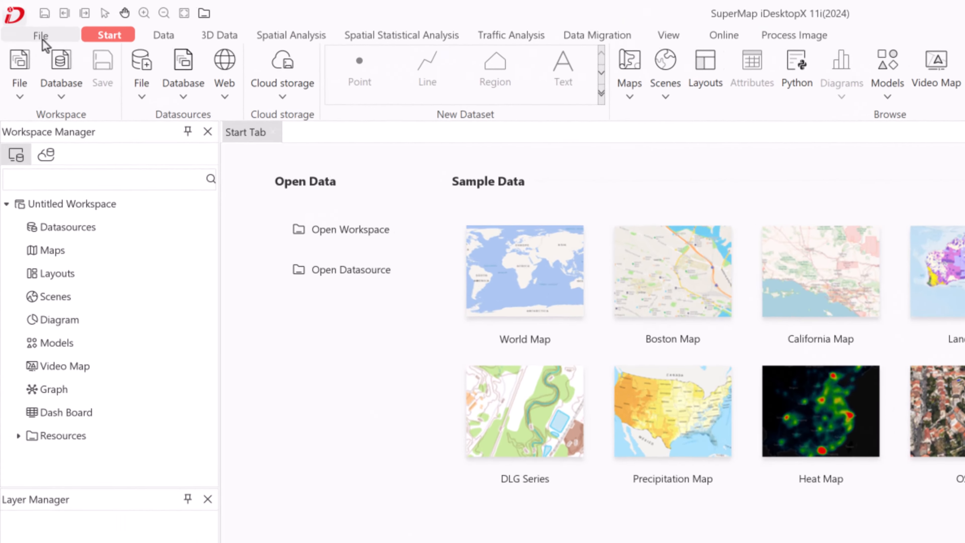
Create a new UDBX file datasource named training4.udbx in the D:\Training_SuperMap folder
click(41, 36)
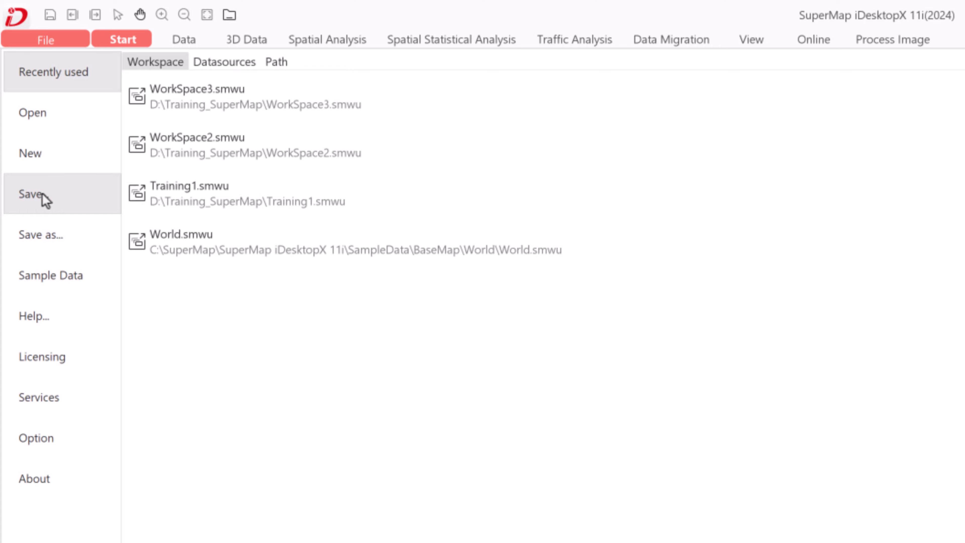
click(50, 169)
click(180, 95)
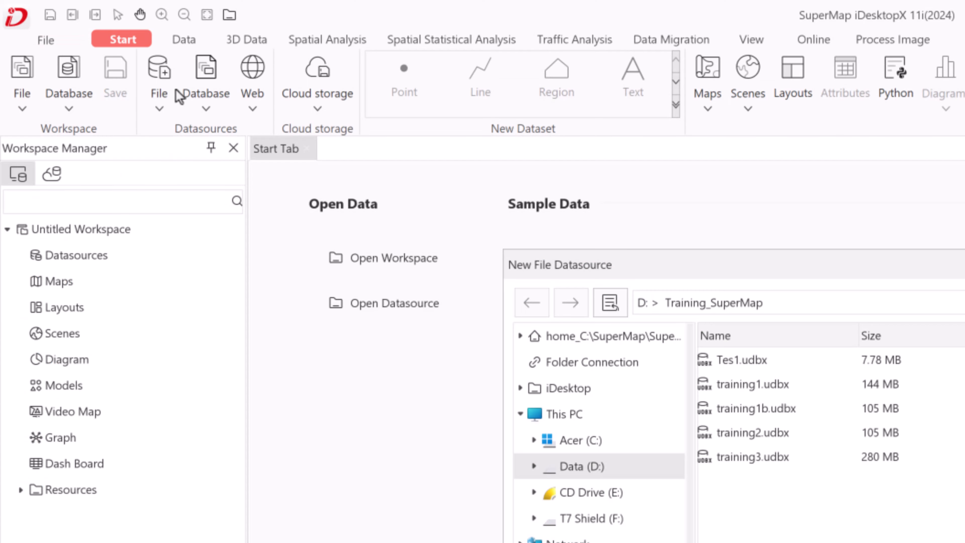
click(774, 459)
click(508, 415)
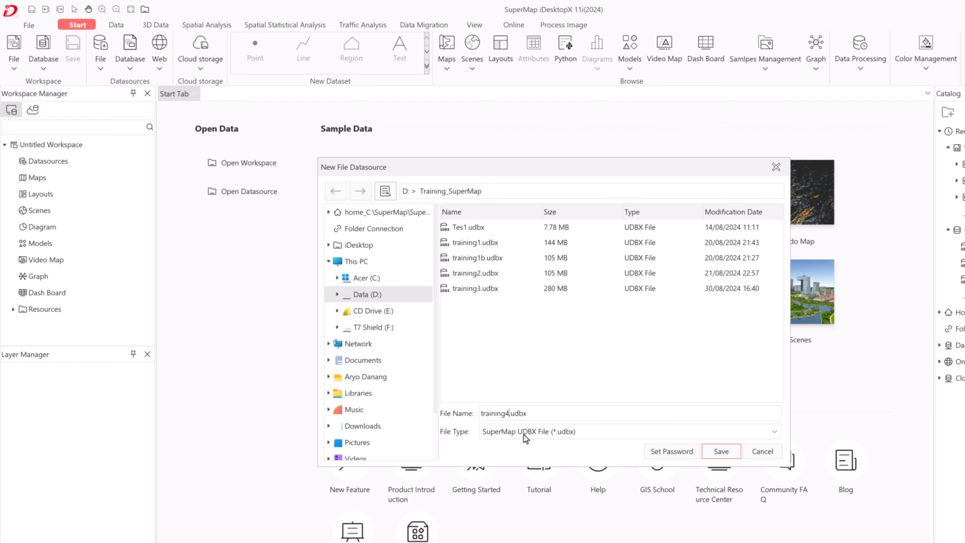
click(721, 451)
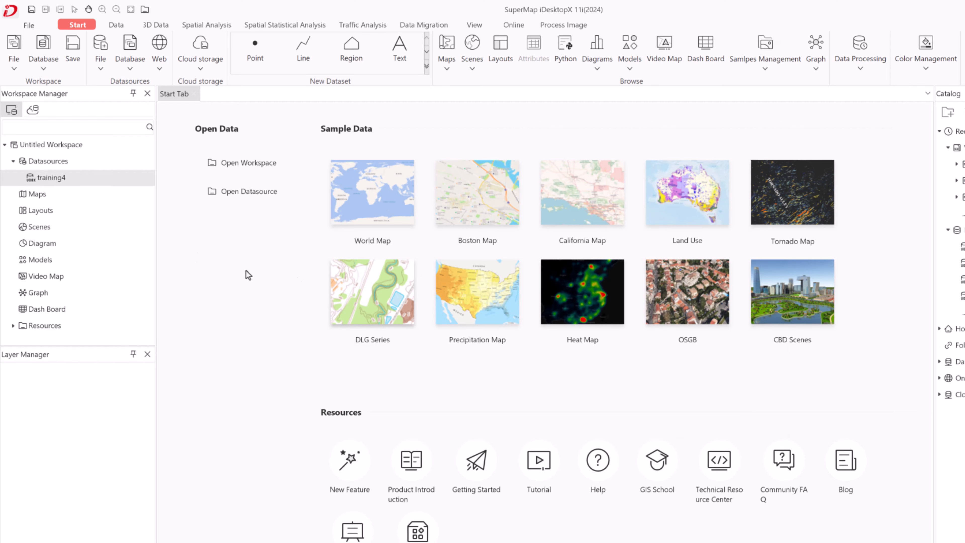
Save the untitled workspace as the file workspace D:\Training_SuperMap\WorkSpace4.smwu
right_click(51, 146)
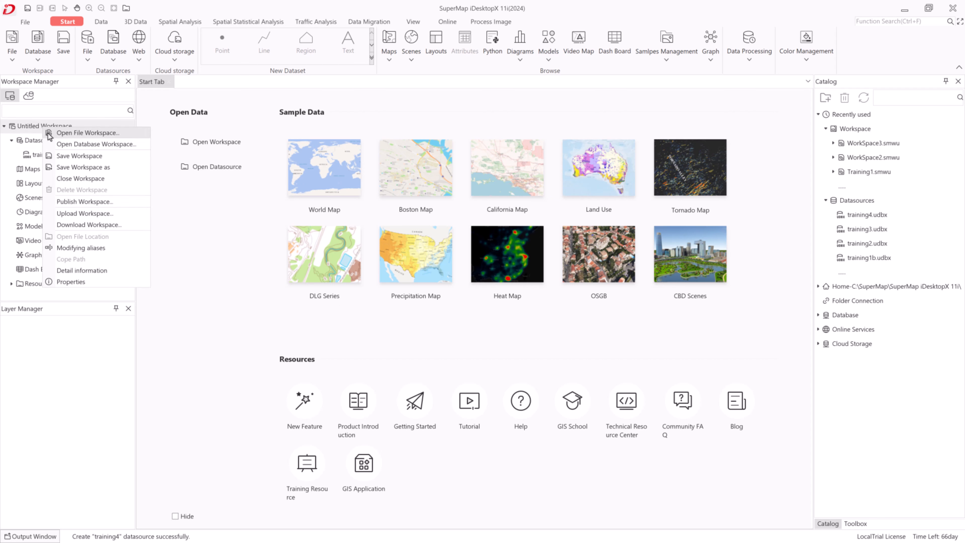
click(61, 167)
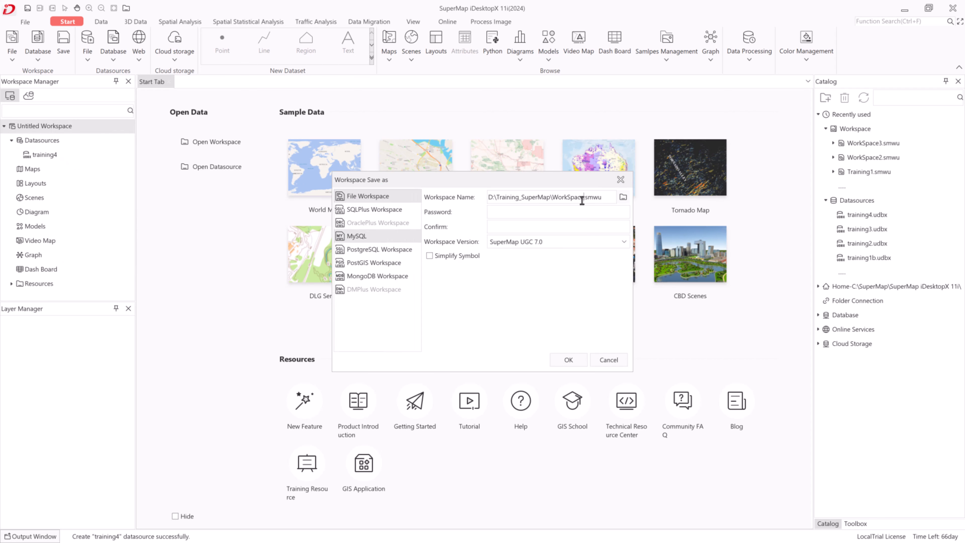
text(4)
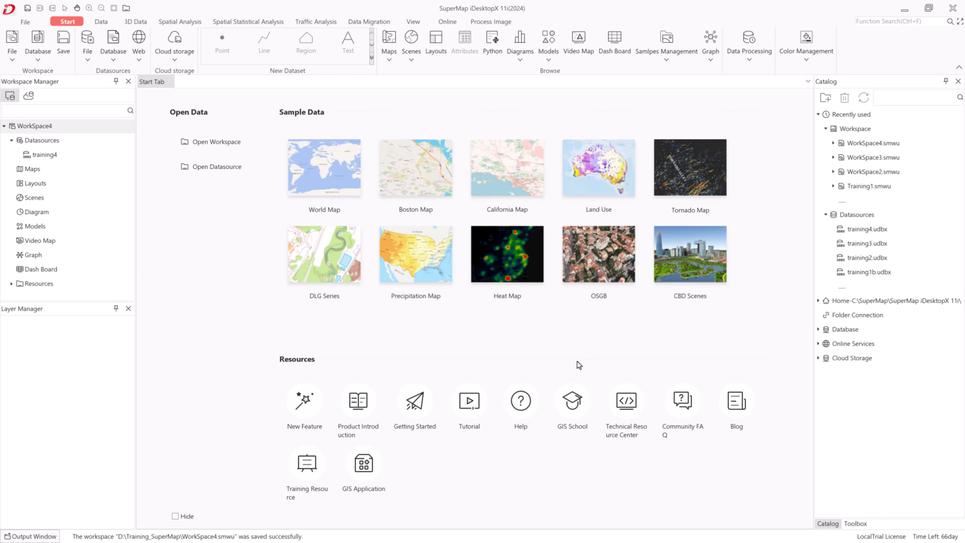
click(569, 359)
Set the coordinate system of the training4 datasource to GCS_WGS 1984
click(45, 156)
right_click(45, 159)
click(87, 497)
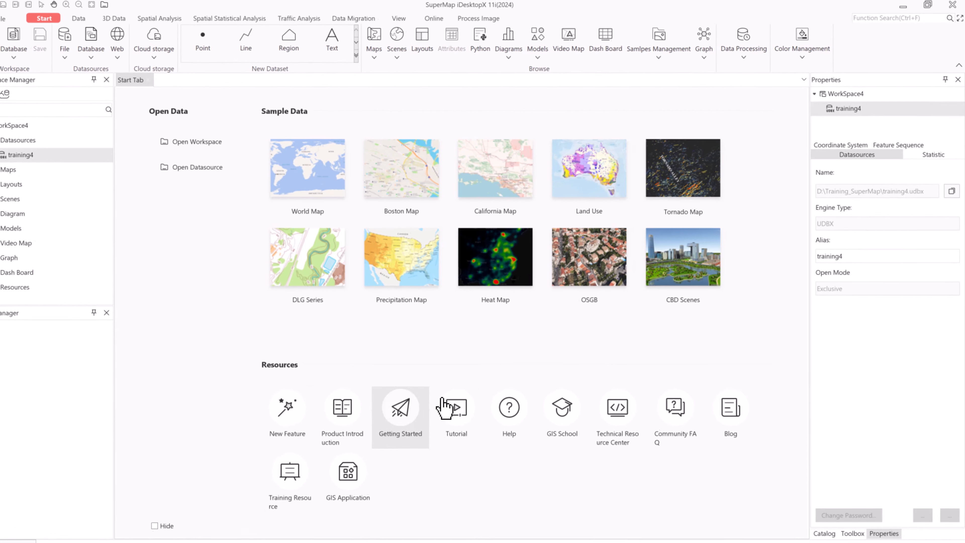
click(787, 147)
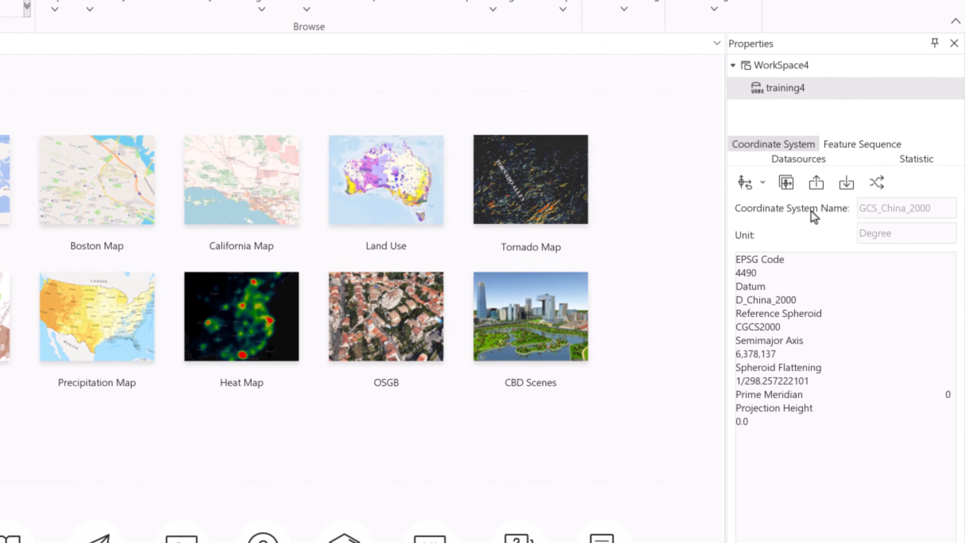
click(756, 184)
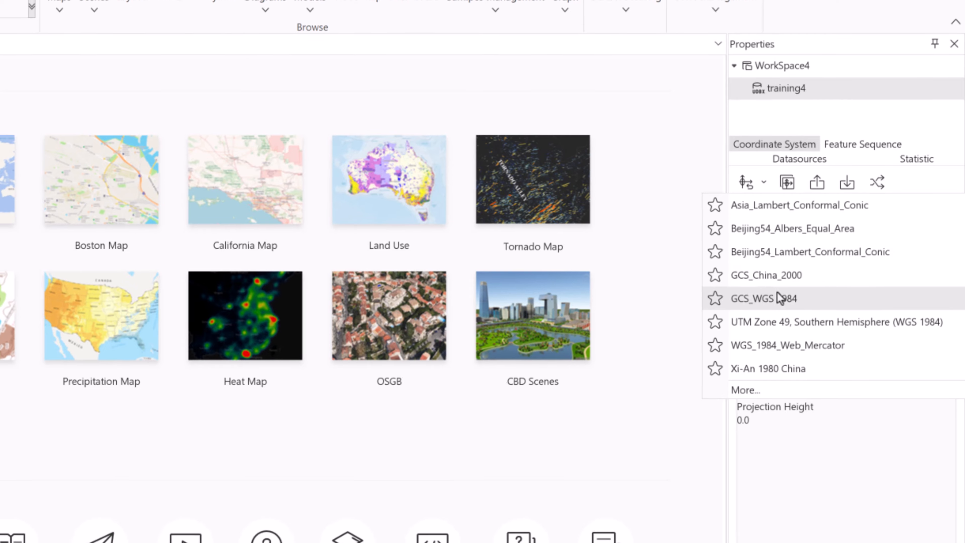
click(778, 299)
click(281, 434)
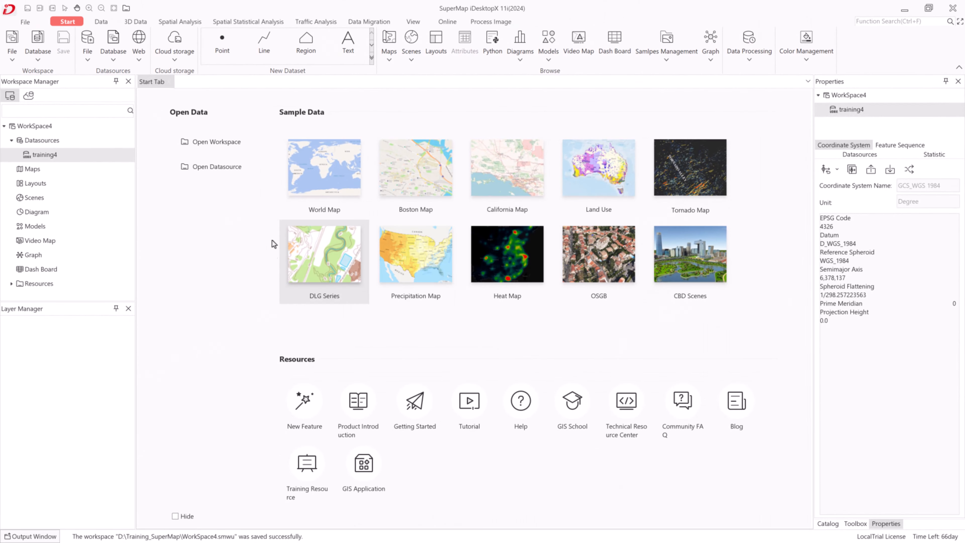
Start a dataset import into the training4 datasource and browse for source files in the D:\peta\Banyumas folder
click(45, 155)
right_click(48, 155)
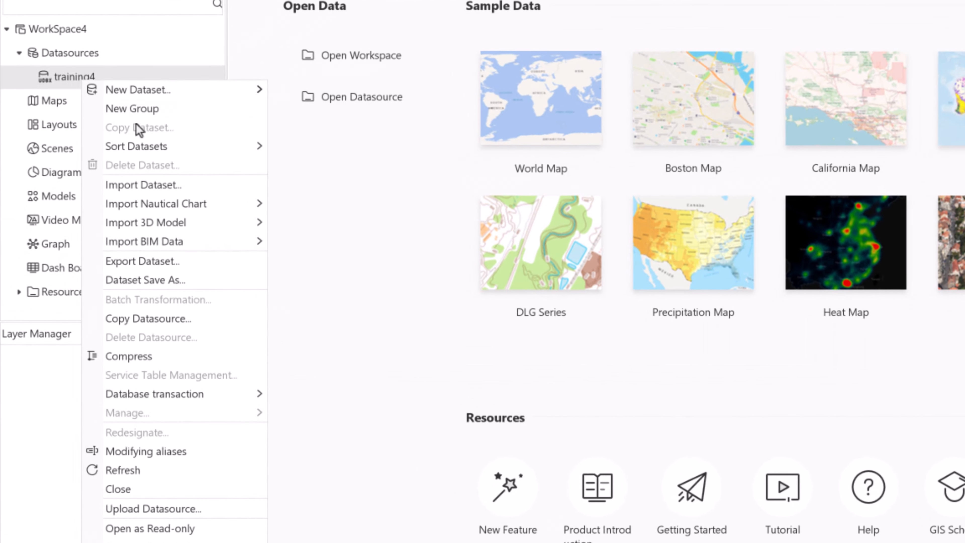
click(153, 189)
click(427, 61)
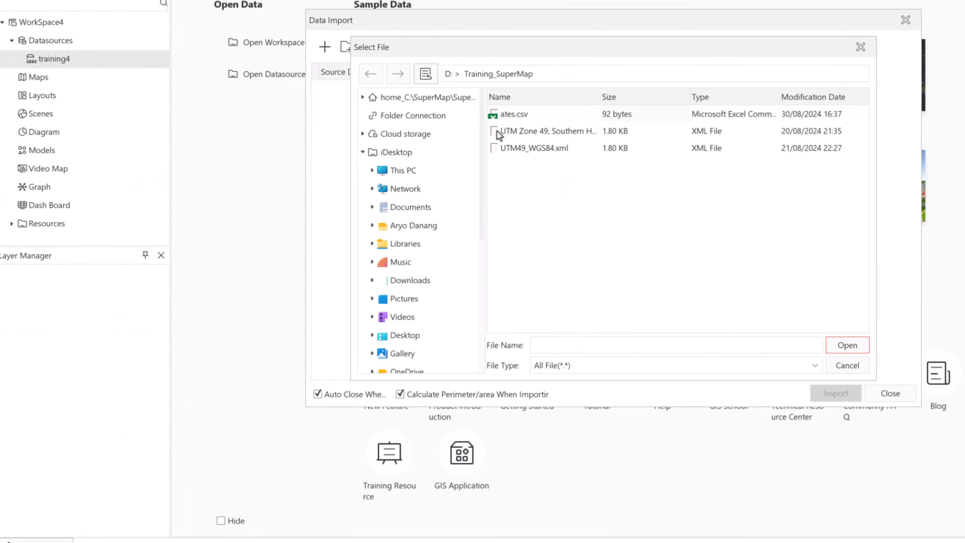
scroll(458, 218, down, 3)
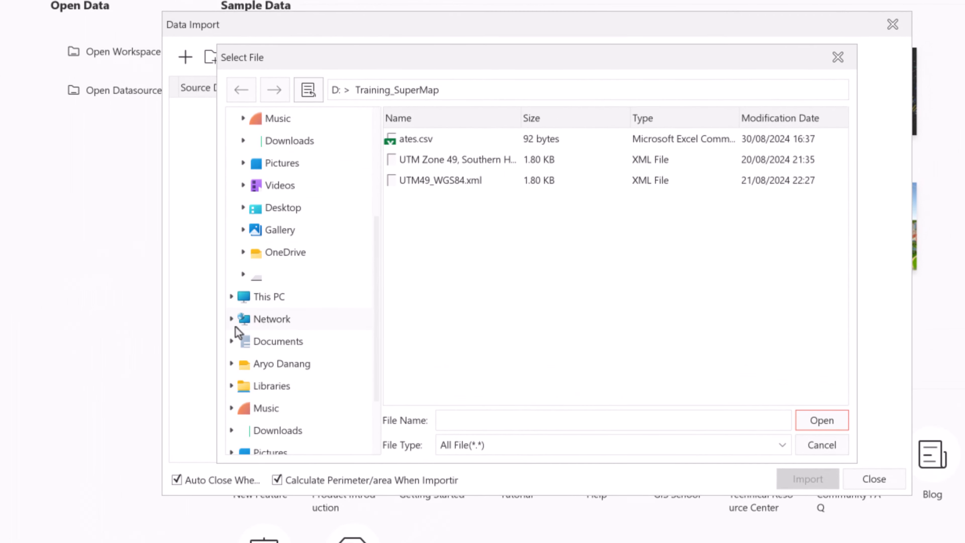
scroll(235, 327, down, 2)
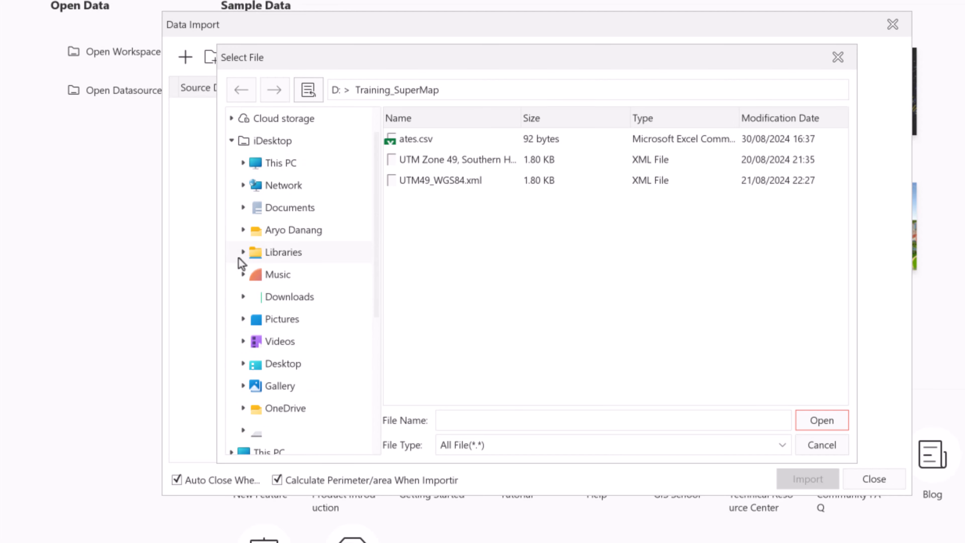
click(242, 162)
click(254, 207)
scroll(300, 251, down, 4)
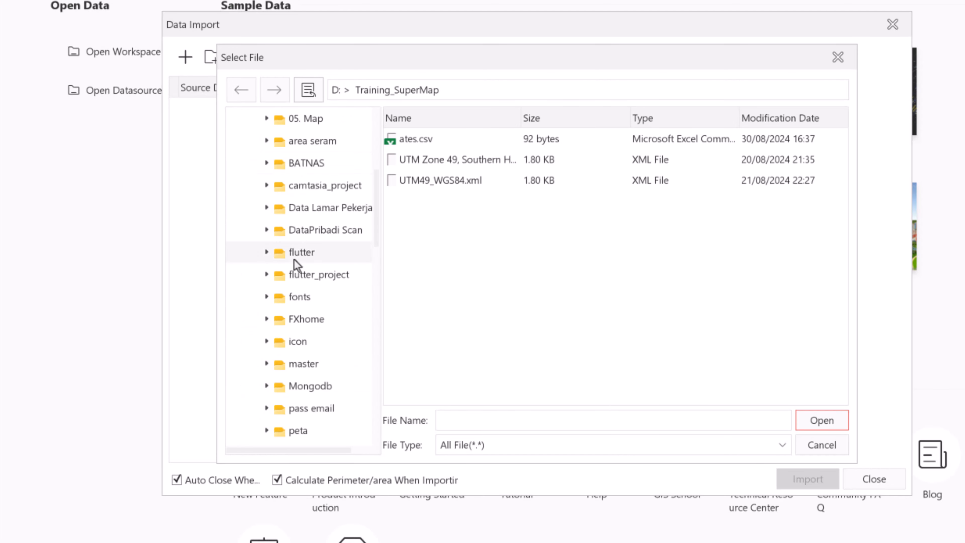
click(267, 296)
click(285, 325)
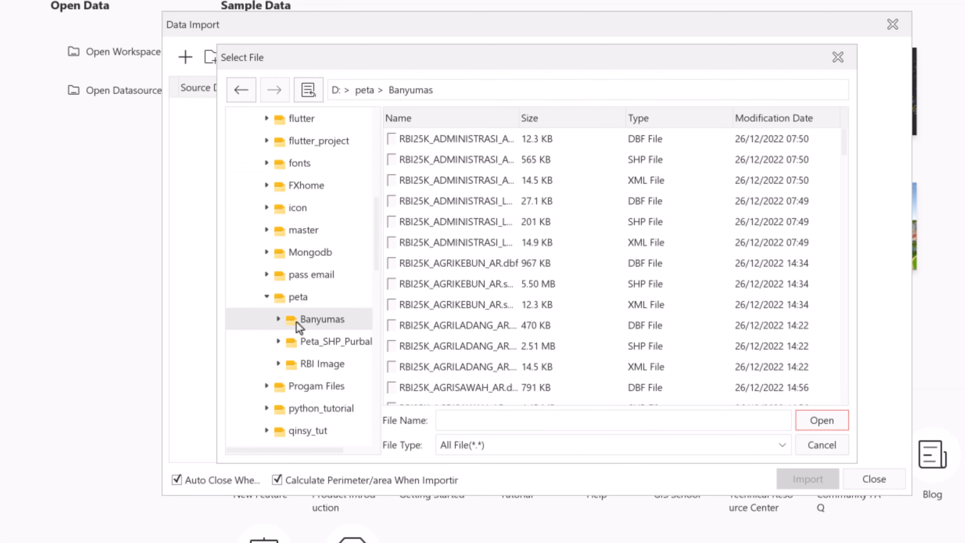
Sort the files by type and import all shapefiles from RBI25K_ADMINISTRASI_AR.shp through RBI25K_WADUK_AR_25K.shp into training4
click(655, 120)
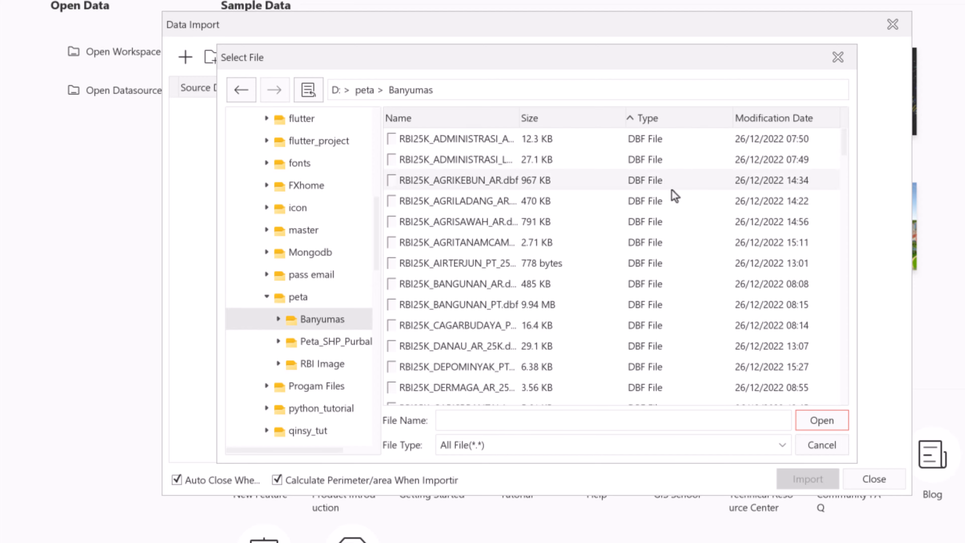
scroll(671, 192, down, 8)
scroll(663, 194, down, 3)
scroll(663, 193, up, 3)
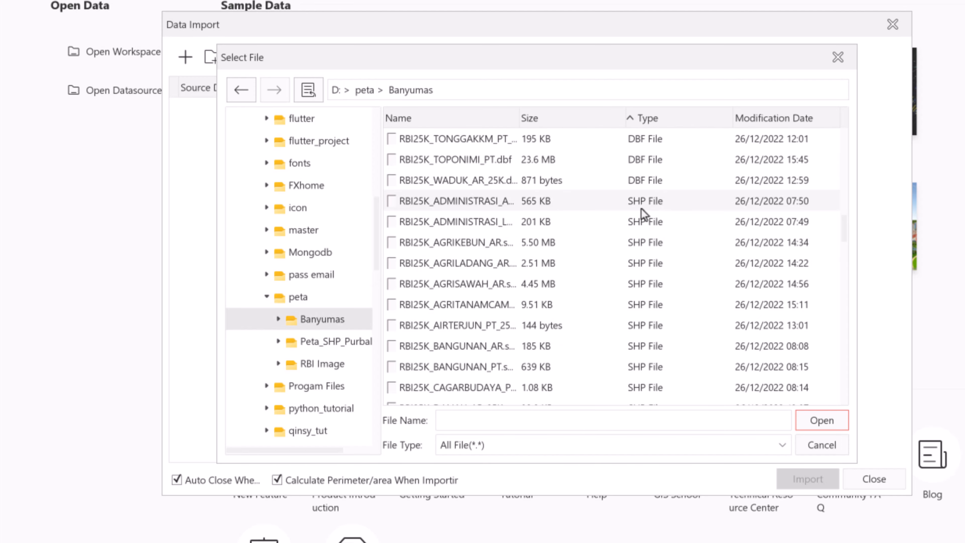
click(510, 208)
drag(518, 118, 631, 146)
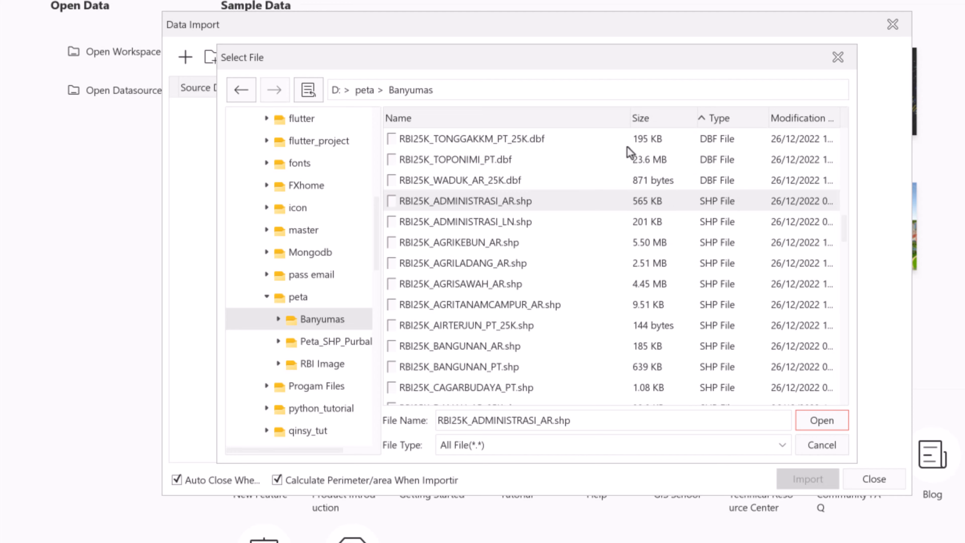
scroll(599, 250, down, 15)
scroll(593, 247, up, 2)
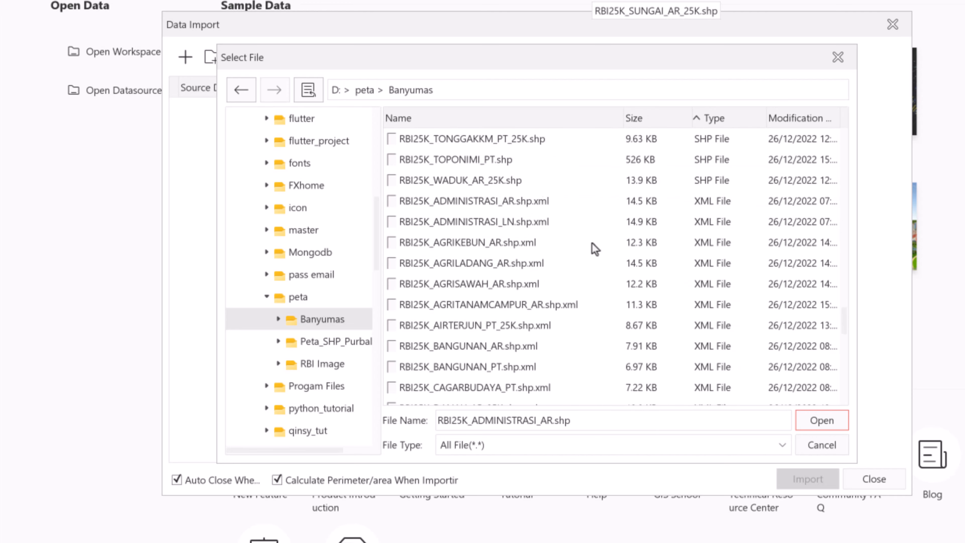
shift+click(503, 246)
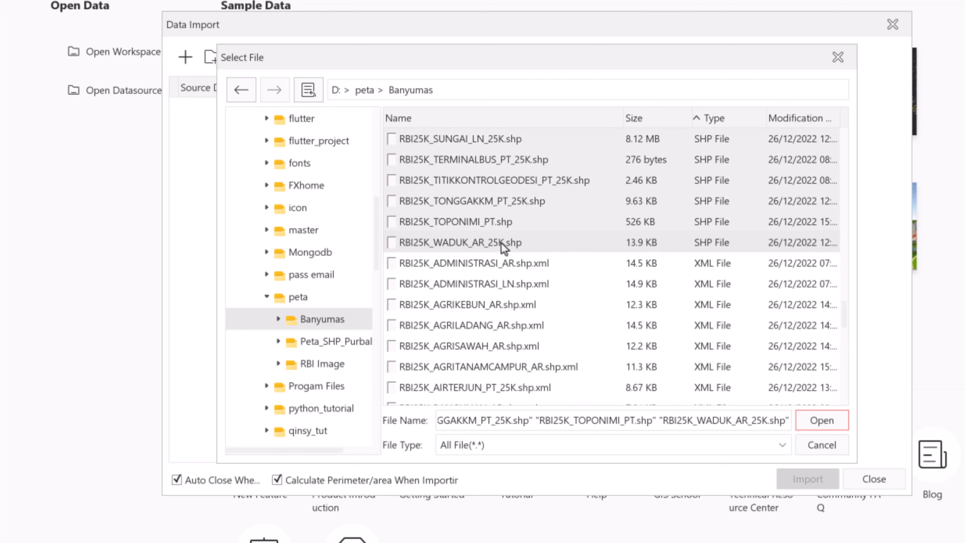
click(821, 420)
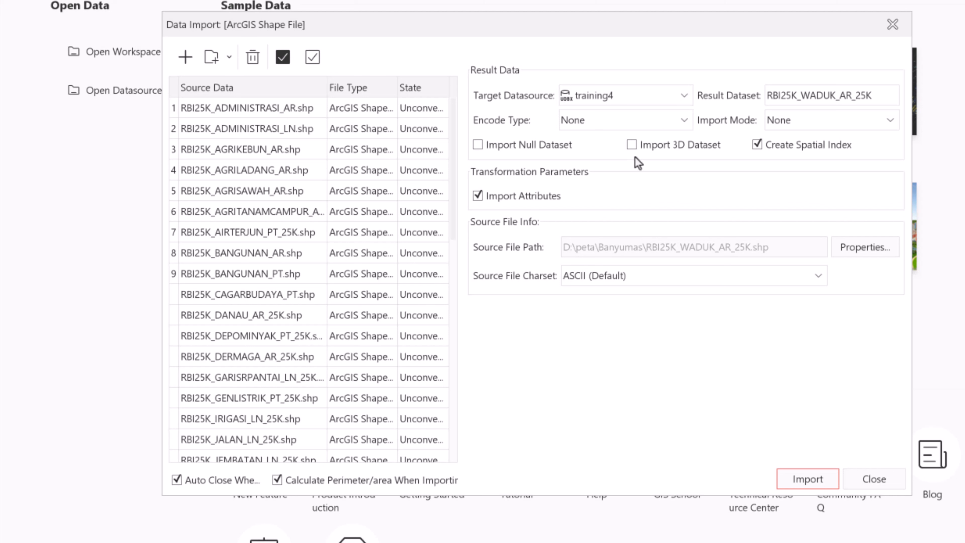
click(805, 479)
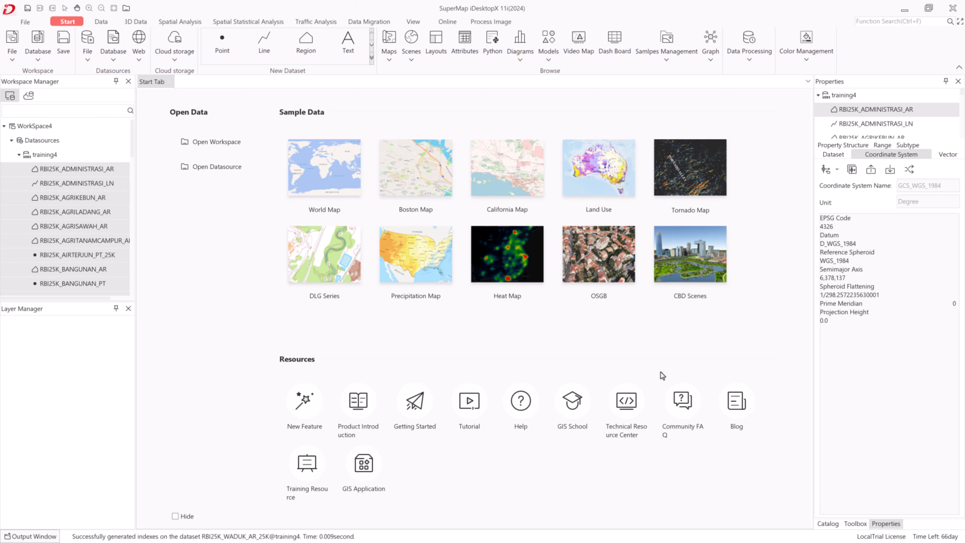
Close the start page and widen the workspace tree so the full dataset names fit
click(77, 212)
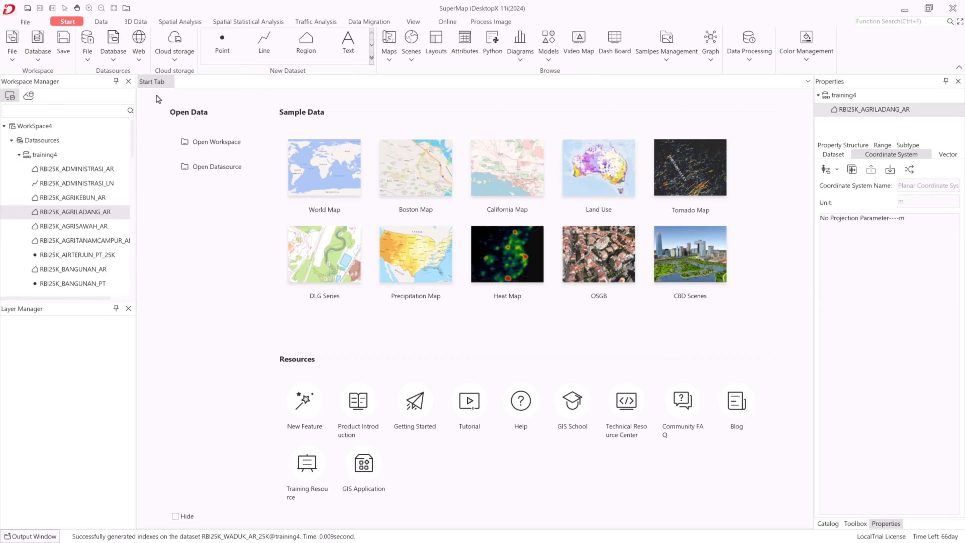
click(168, 82)
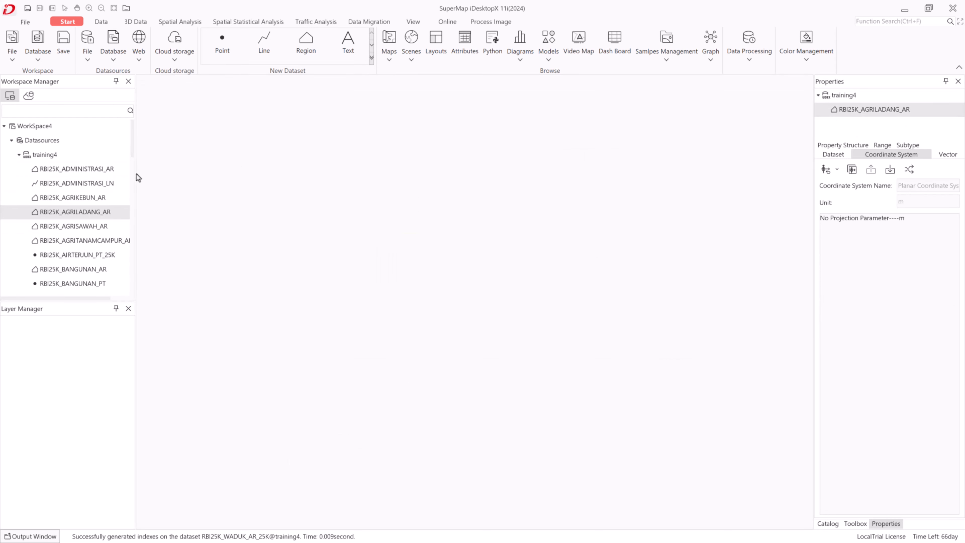
drag(135, 173, 175, 174)
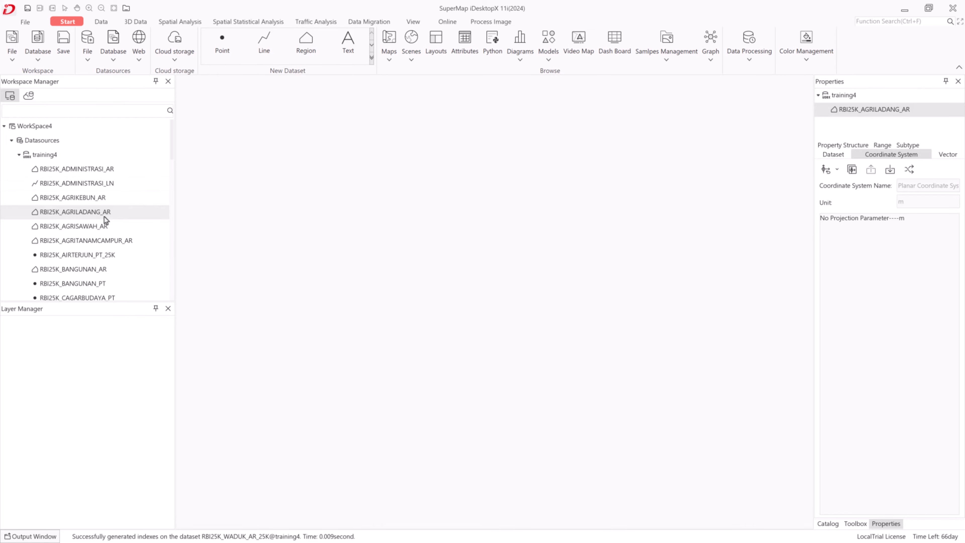
Add the RBI25K_ADMINISTRASI_AR region dataset to a new map
click(101, 171)
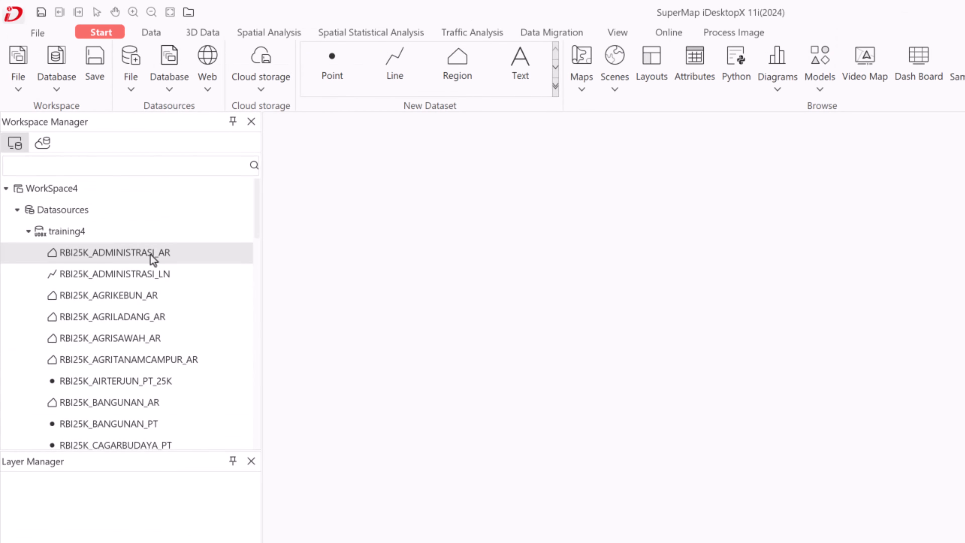
right_click(101, 171)
click(170, 277)
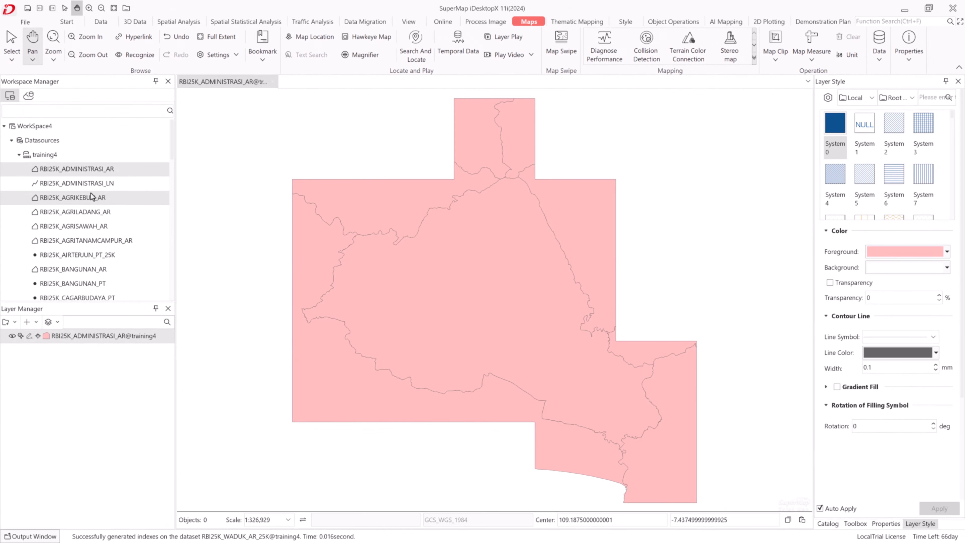
Add the RBI25K_JALAN_LN_25K road line dataset as a layer to the current map
scroll(84, 254, down, 2)
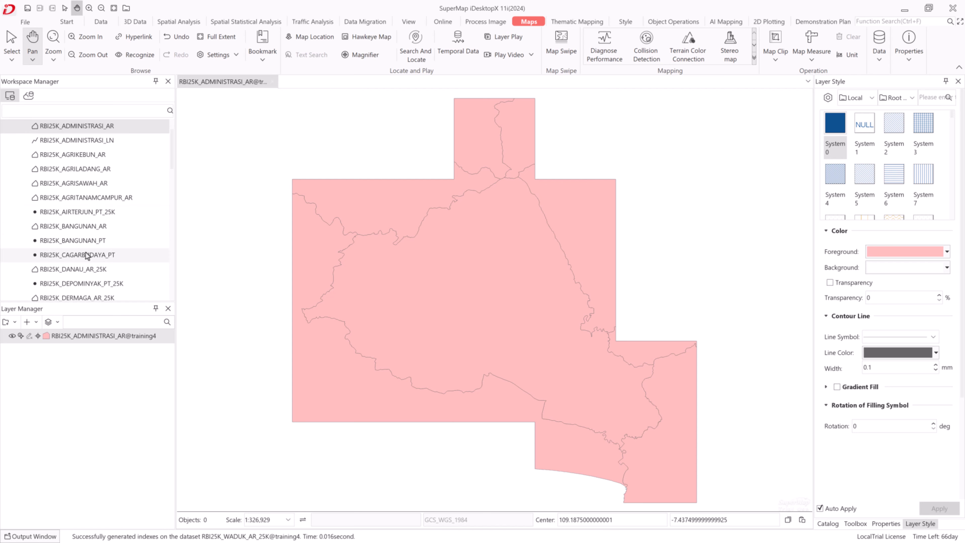
scroll(87, 243, down, 3)
drag(72, 179, 86, 377)
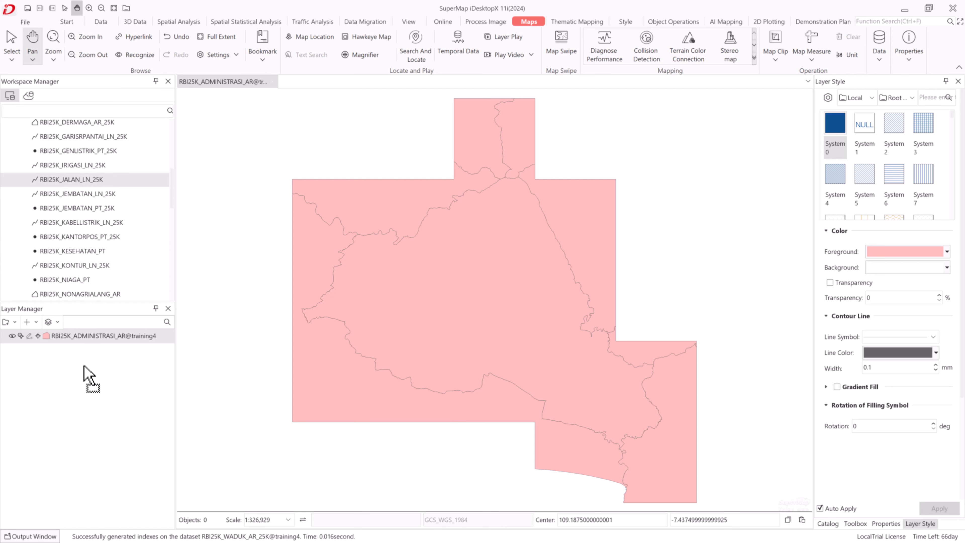
Add the RBI25K_SUNGAI_LN_25K river line dataset as a layer to the current map
scroll(95, 251, down, 1)
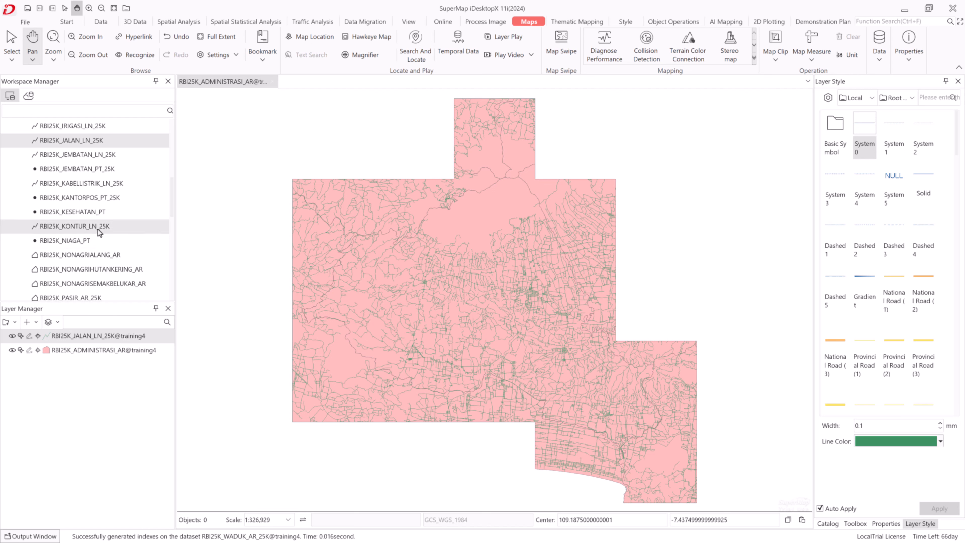
scroll(99, 232, down, 3)
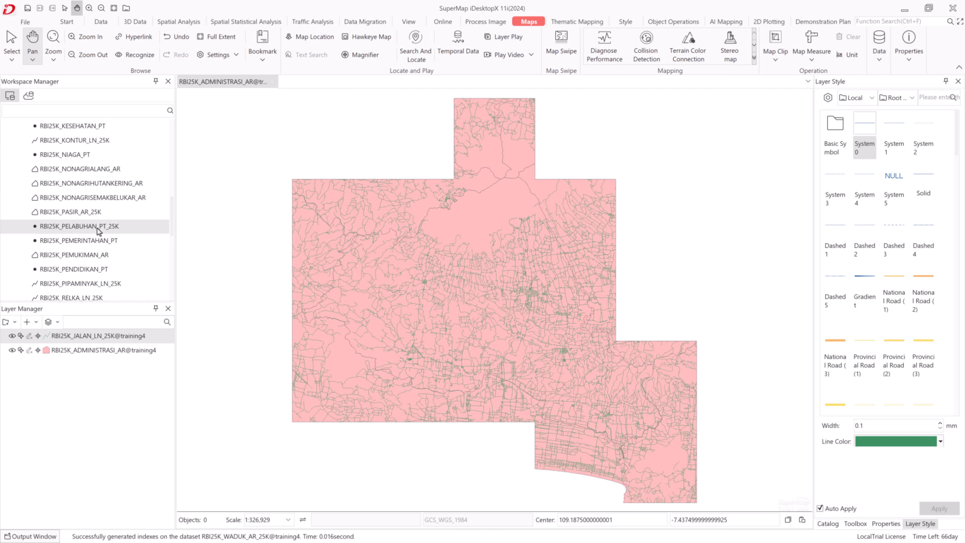
scroll(99, 239, down, 2)
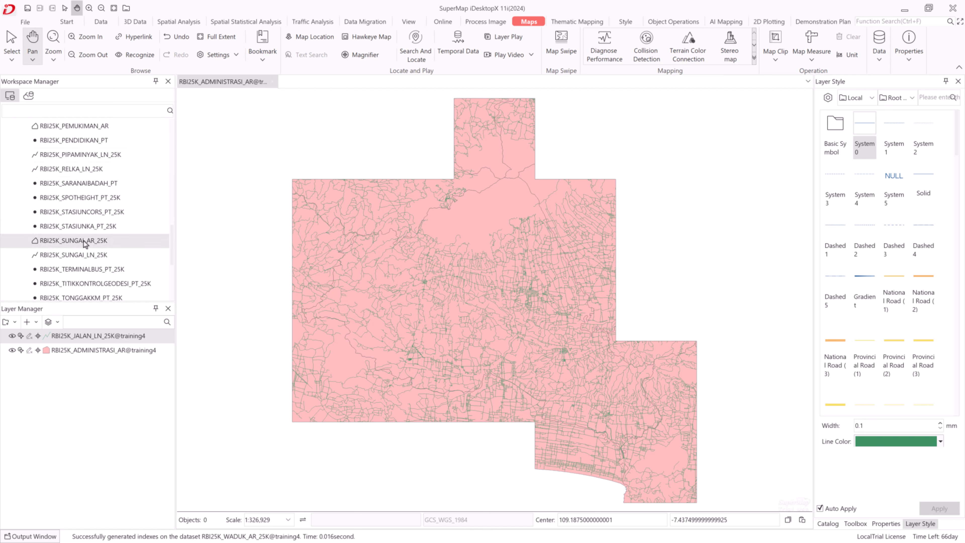
drag(86, 259, 71, 370)
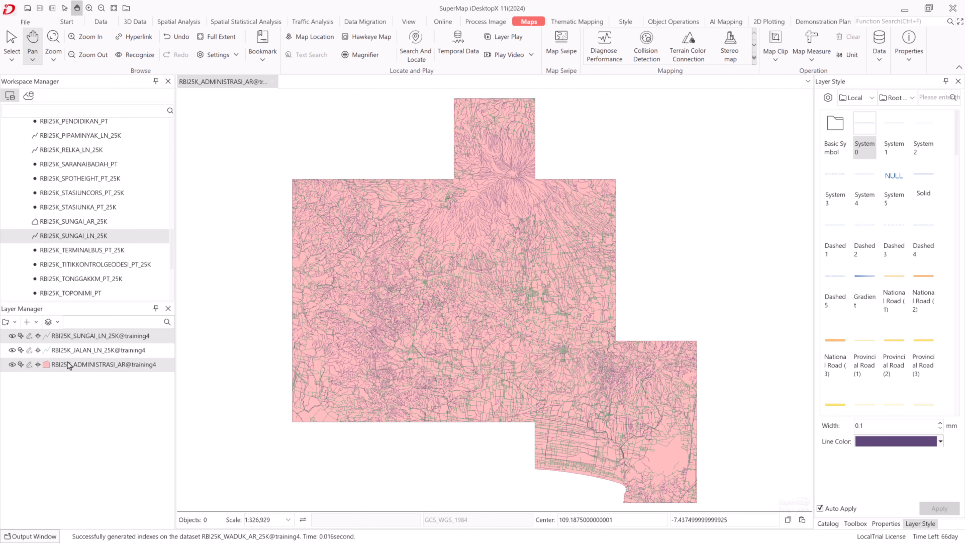
Add the RBI25K_PEMUKIMAN_AR region dataset to the map and place its layer between the road and administrative layers
scroll(90, 259, down, 2)
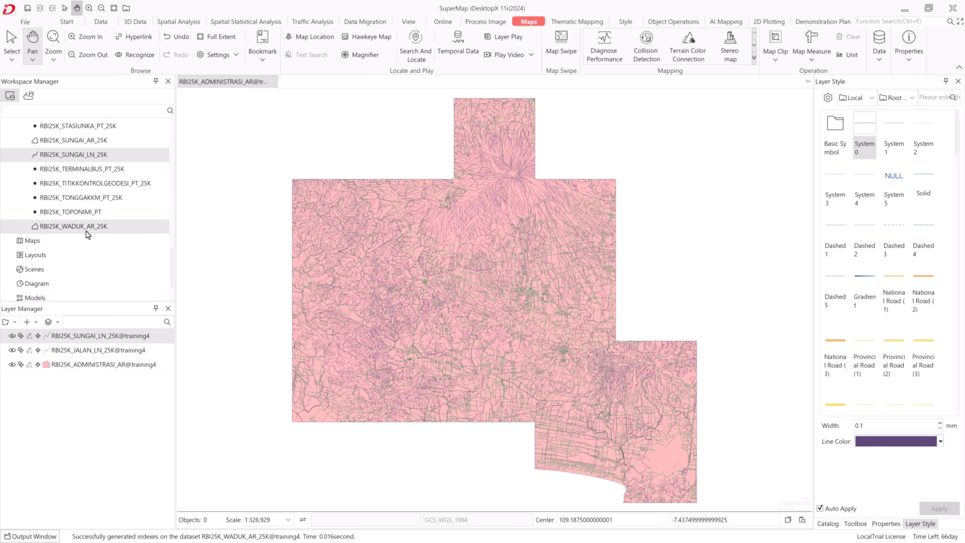
scroll(87, 221, up, 4)
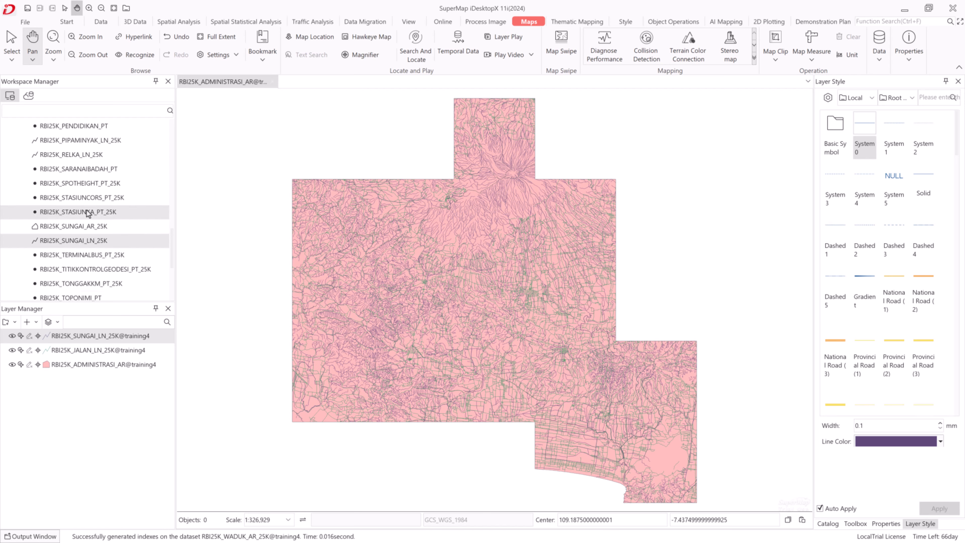
drag(76, 198, 80, 379)
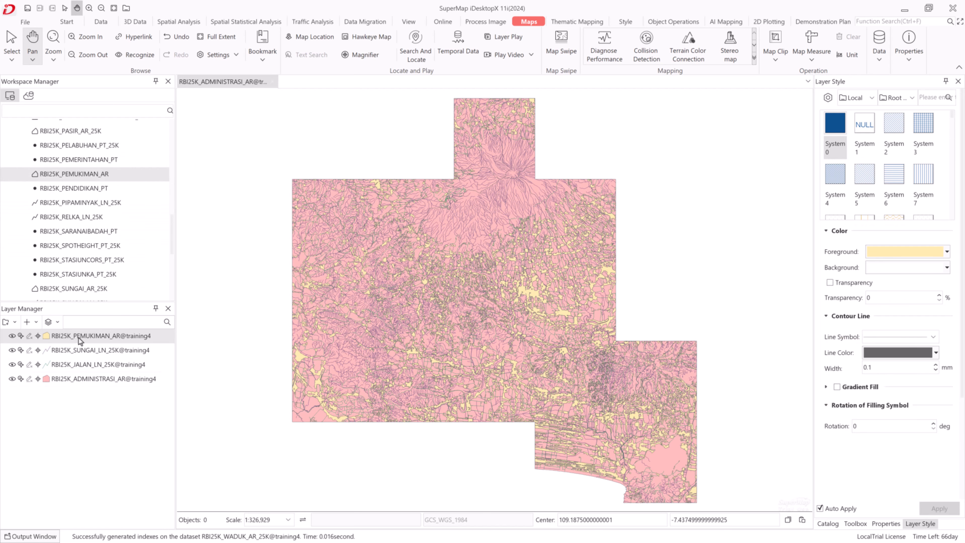
drag(78, 337, 90, 384)
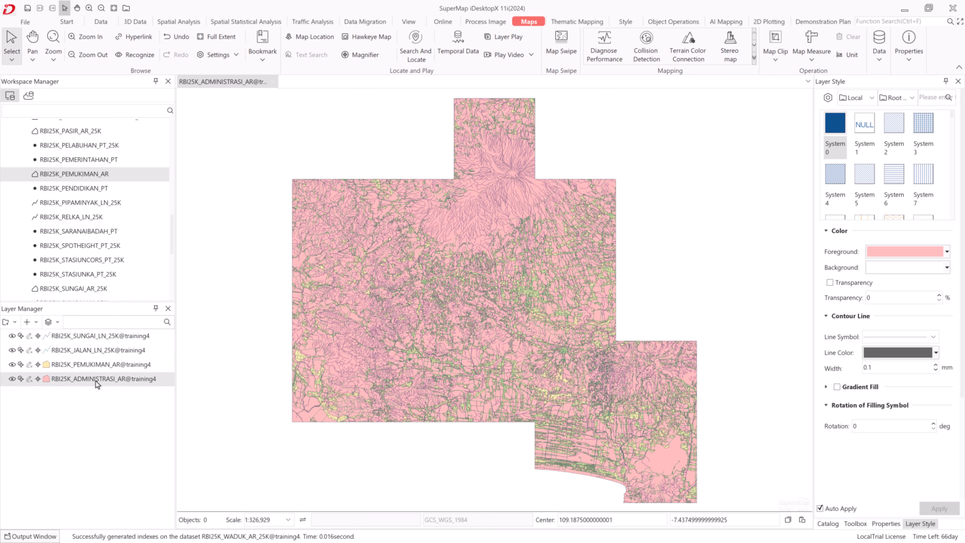
Set the line color of the RBI25K_SUNGAI_LN_25K river layer to bright blue (#00A0E9)
click(47, 339)
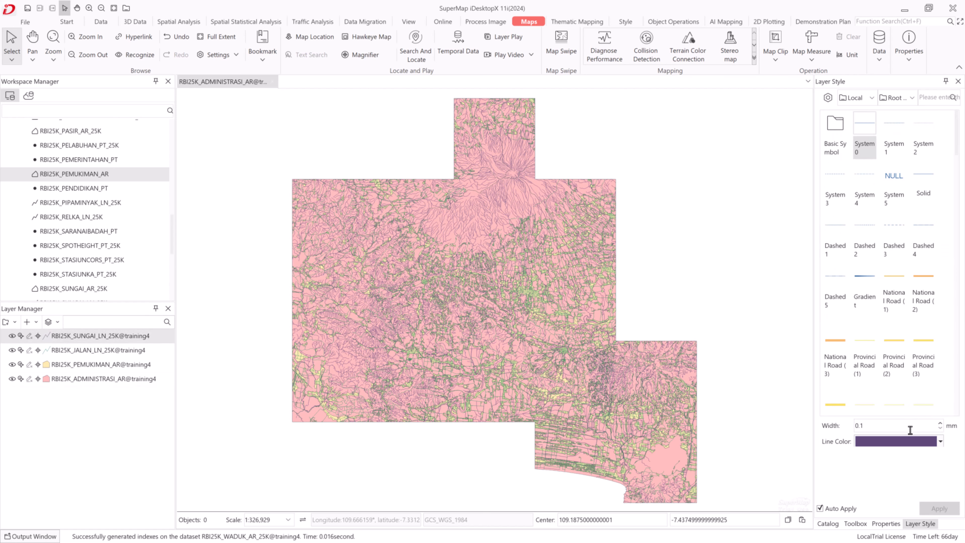
click(938, 441)
click(159, 255)
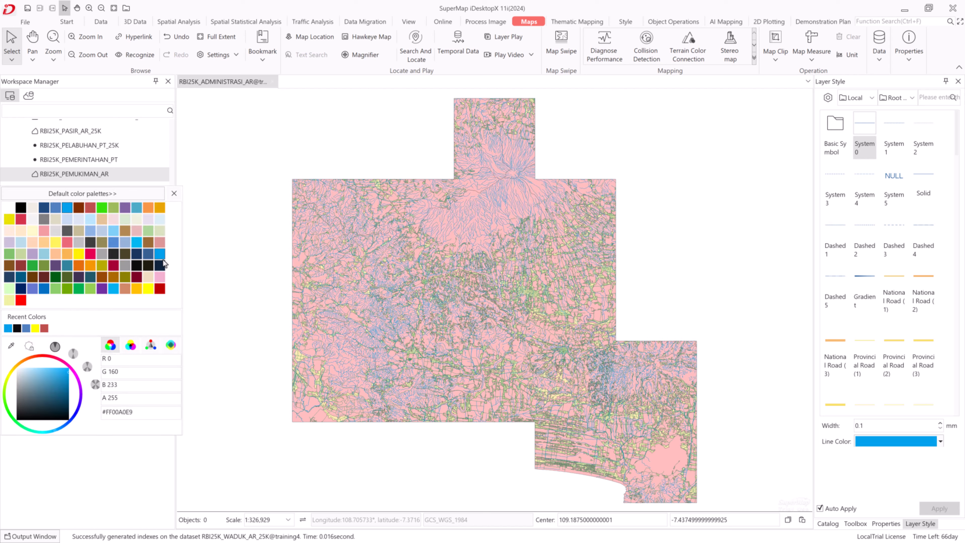
click(174, 195)
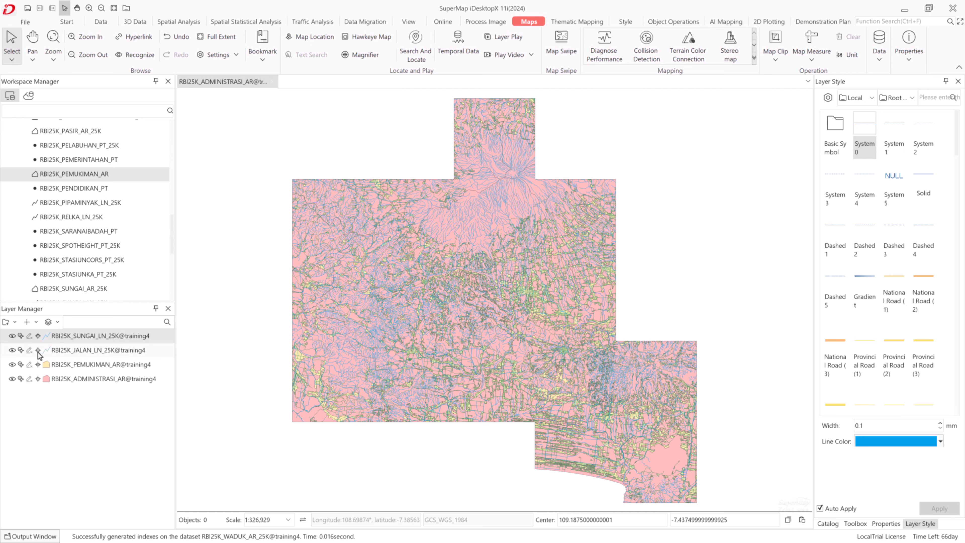
Set the line color of the RBI25K_JALAN_LN_25K road layer to dark red
click(46, 351)
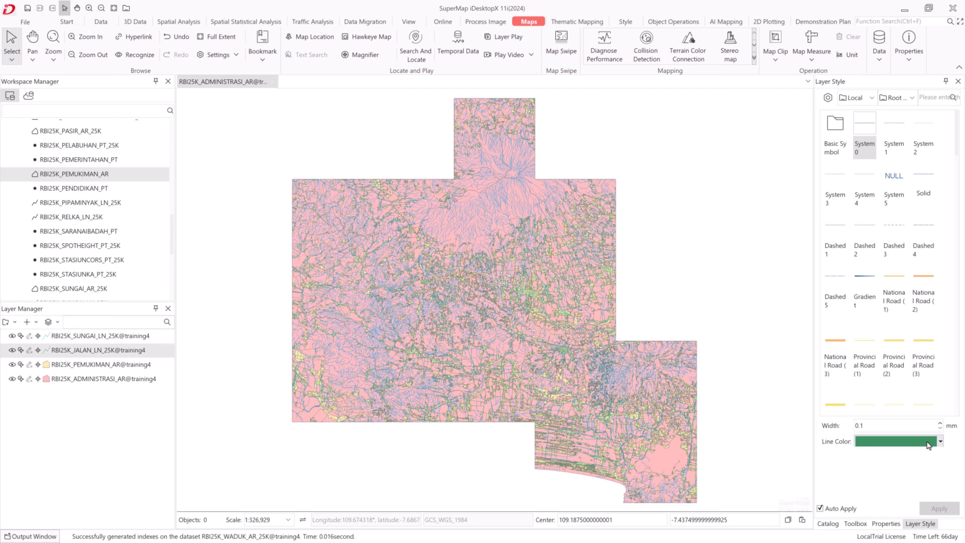
click(939, 441)
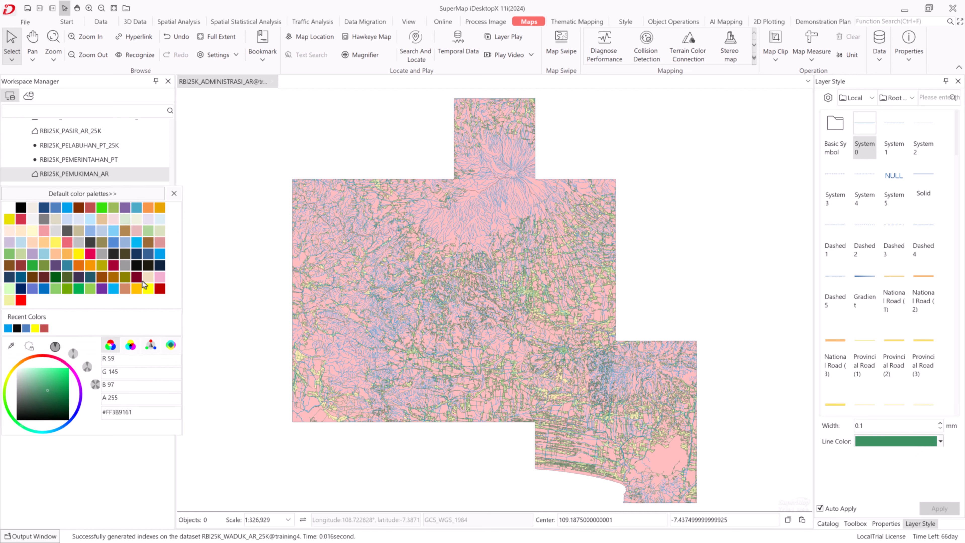
click(160, 288)
click(174, 193)
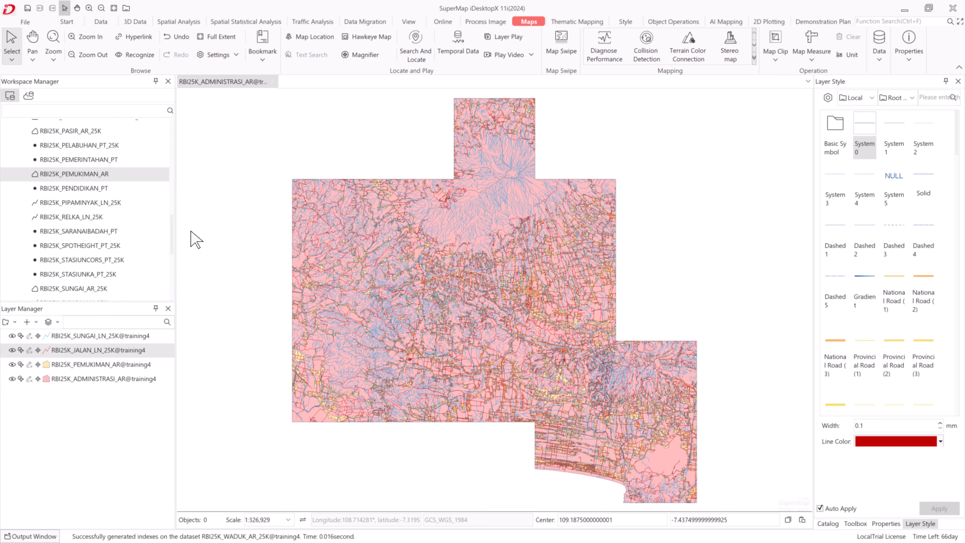
Set the foreground fill of the RBI25K_PEMUKIMAN_AR settlement layer to orange (#E6A600)
click(69, 364)
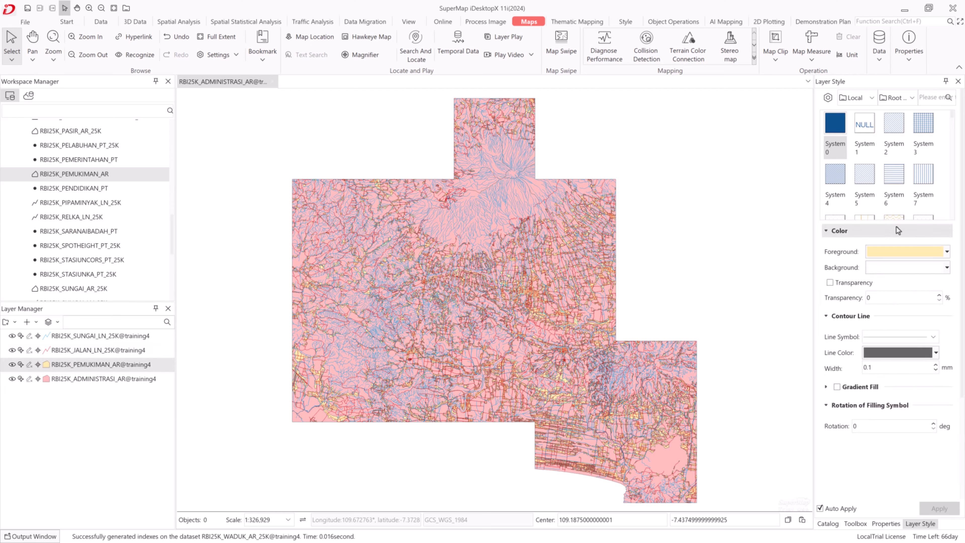
click(941, 256)
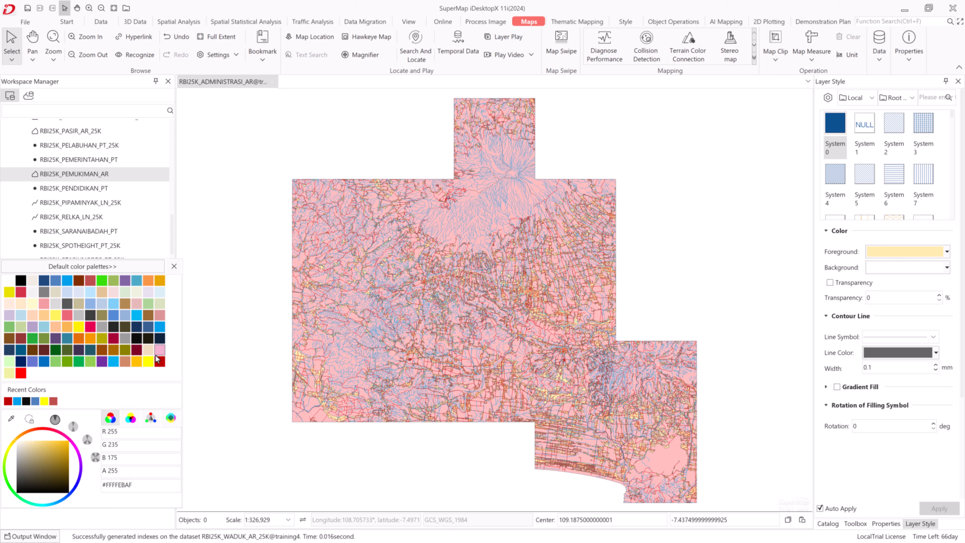
click(67, 316)
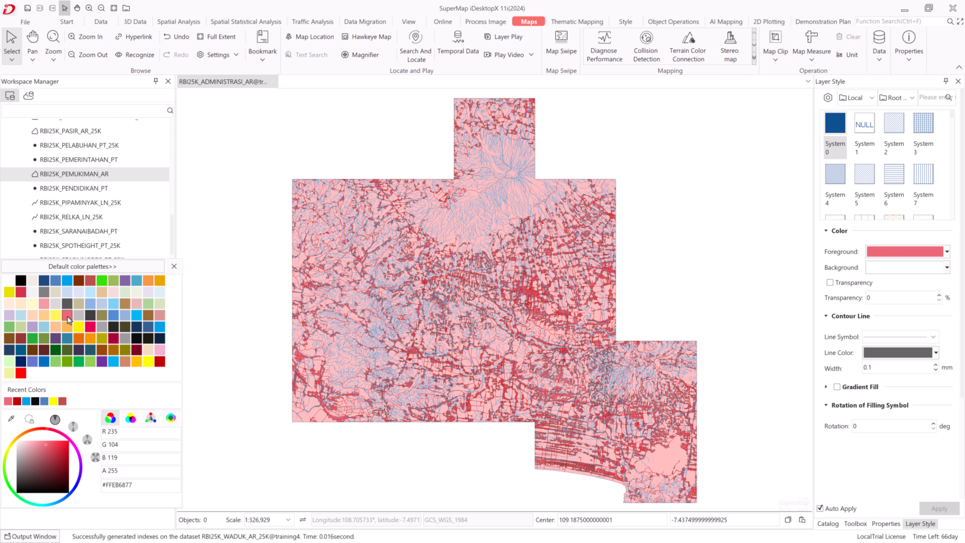
click(160, 280)
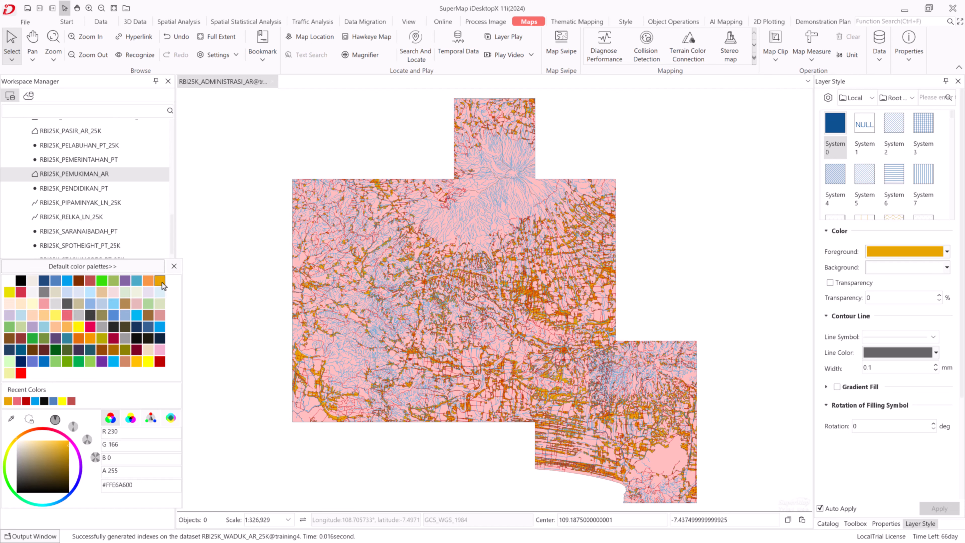
click(175, 266)
Set the foreground fill of the RBI25K_ADMINISTRASI_AR layer to light blue (#DBEEF3)
click(99, 379)
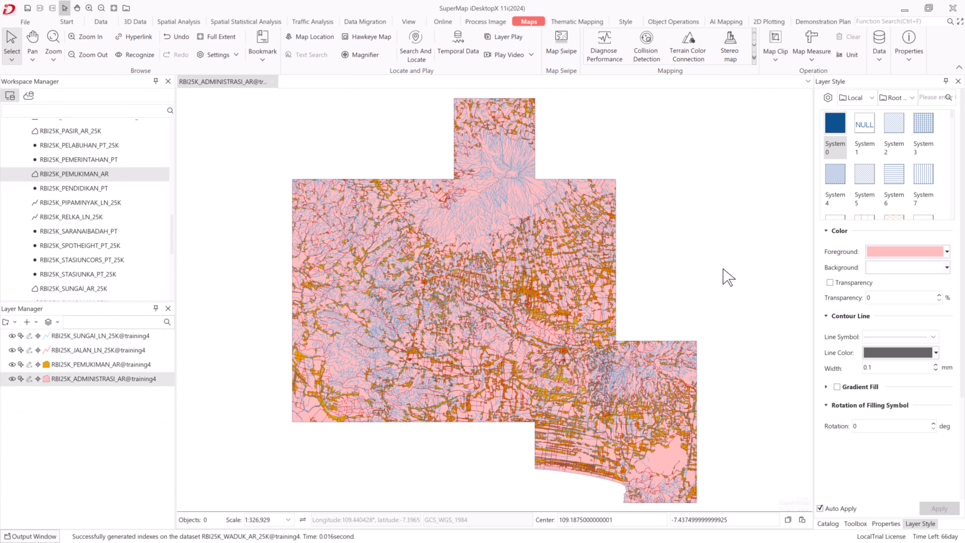
click(945, 254)
click(159, 293)
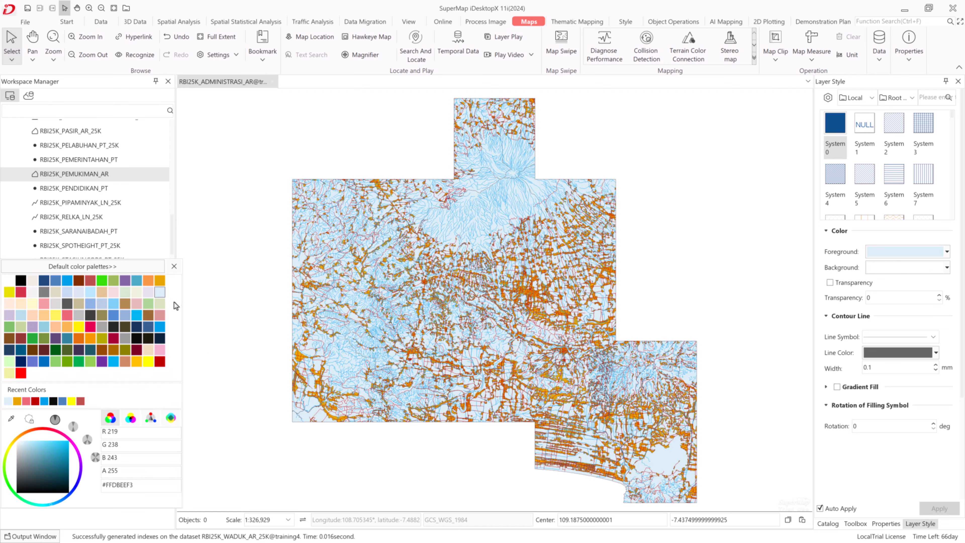
click(281, 408)
Create a unique-values thematic map from the RBI25K_ADMINISTRASI_AR layer using the default template
scroll(395, 399, down, 2)
scroll(395, 399, up, 3)
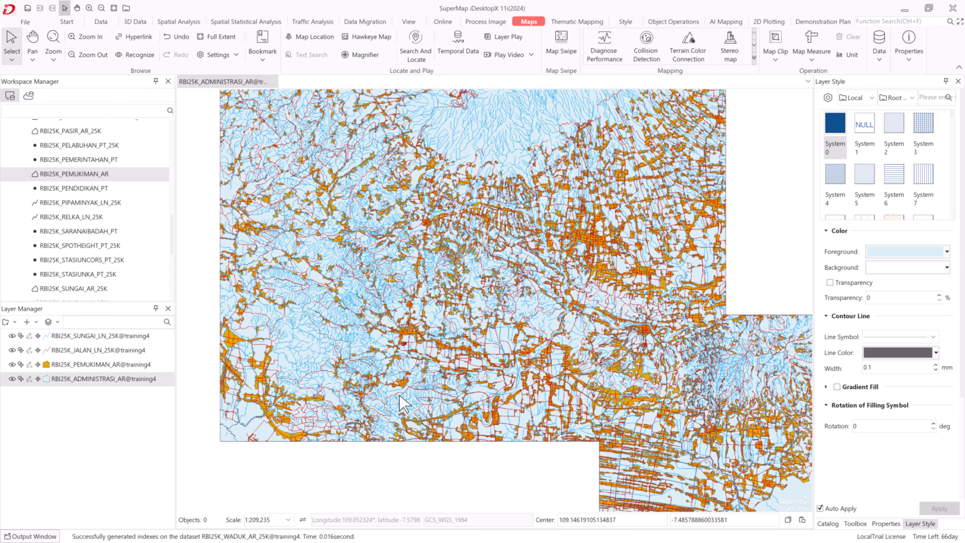
scroll(539, 273, up, 3)
drag(459, 268, 519, 436)
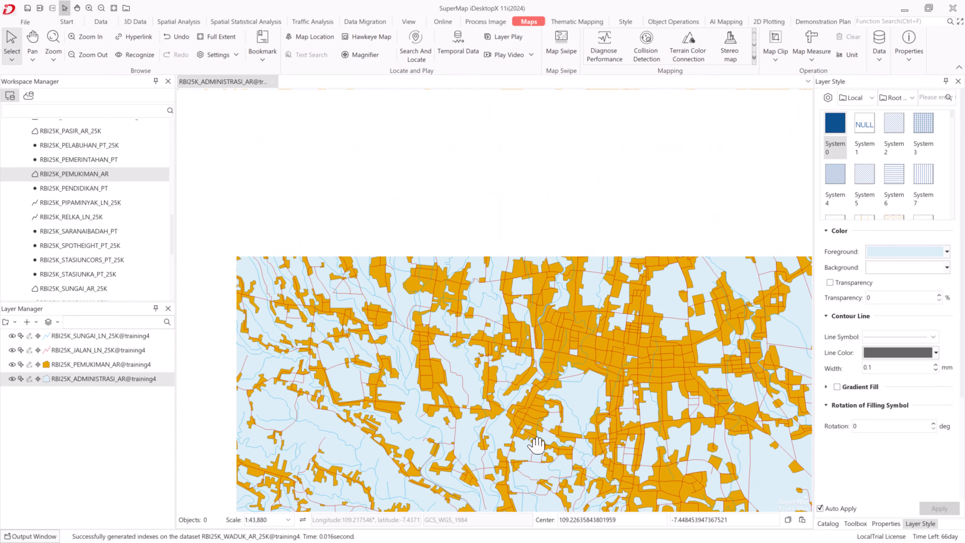
drag(384, 191, 459, 301)
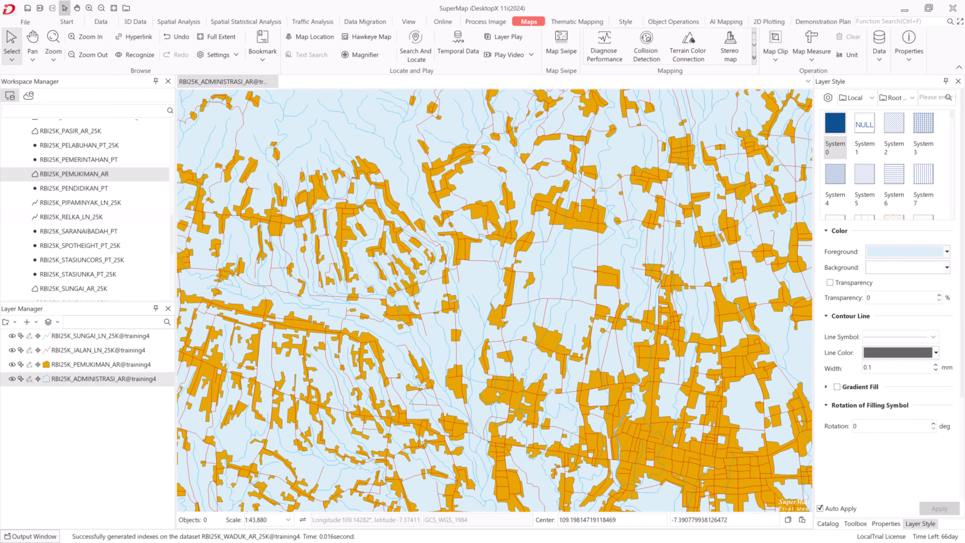
scroll(370, 252, down, 3)
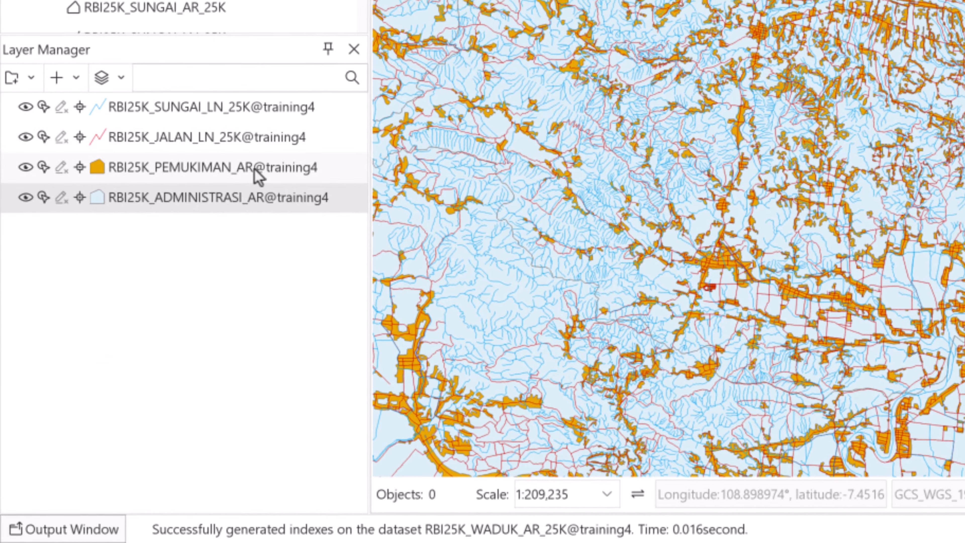
right_click(217, 201)
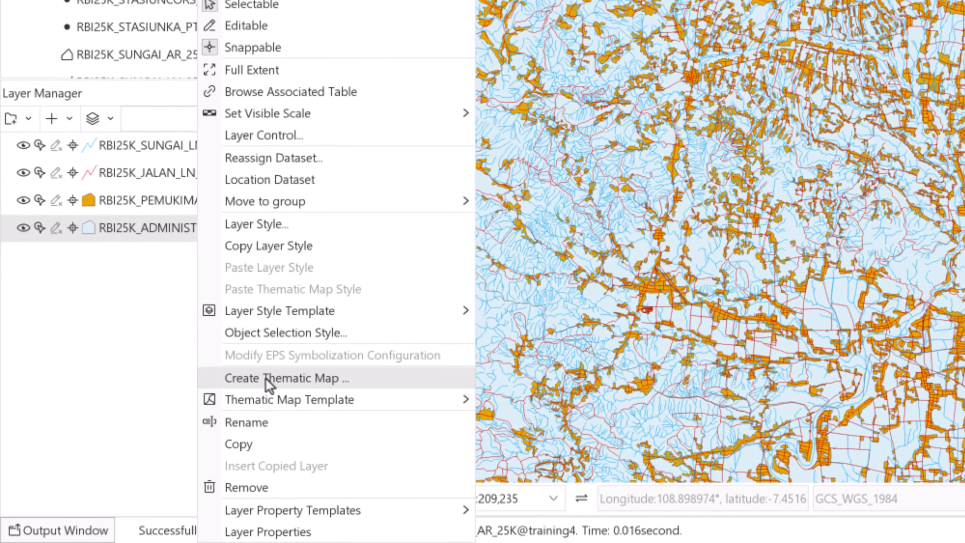
click(267, 379)
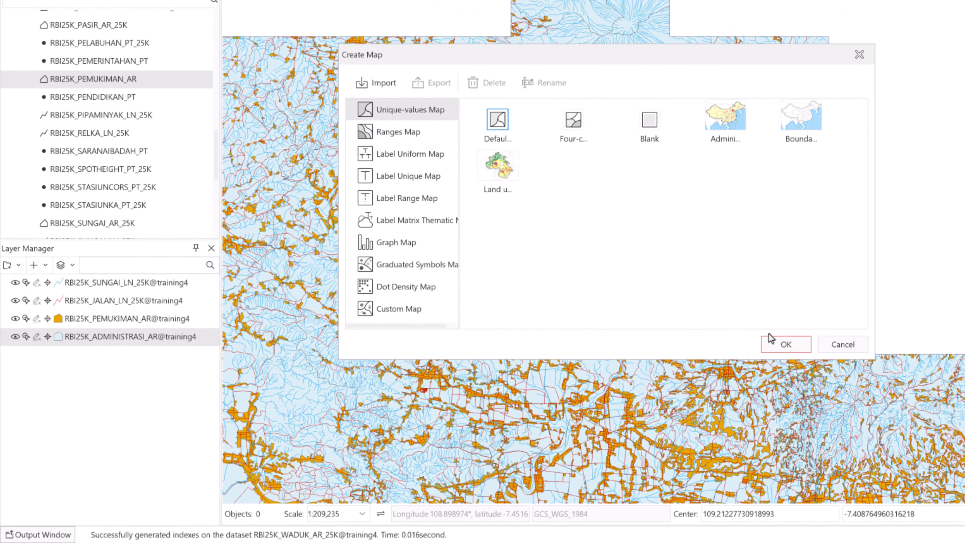
click(813, 337)
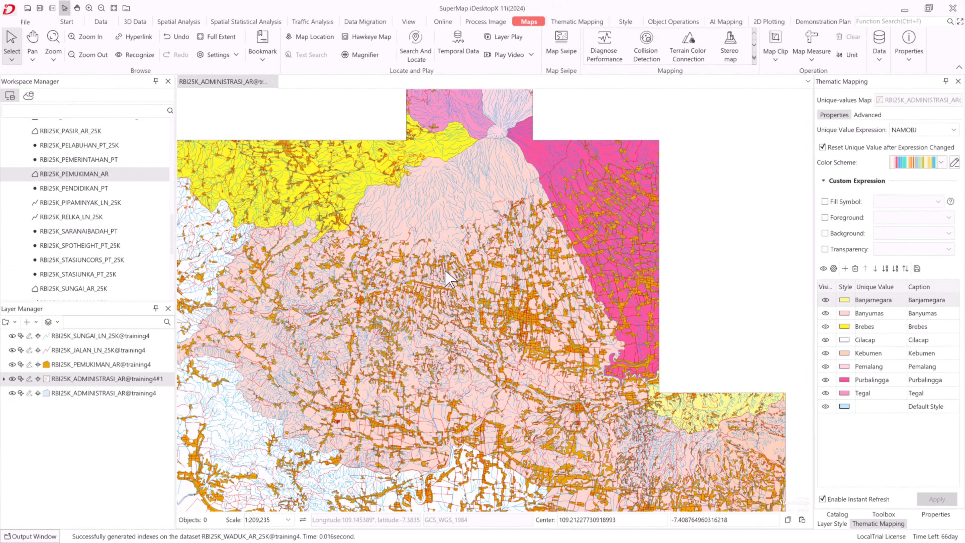
Hide the original RBI25K_ADMINISTRASI_AR layer and the RBI25K_PEMUKIMAN_AR settlement layer
scroll(446, 273, down, 2)
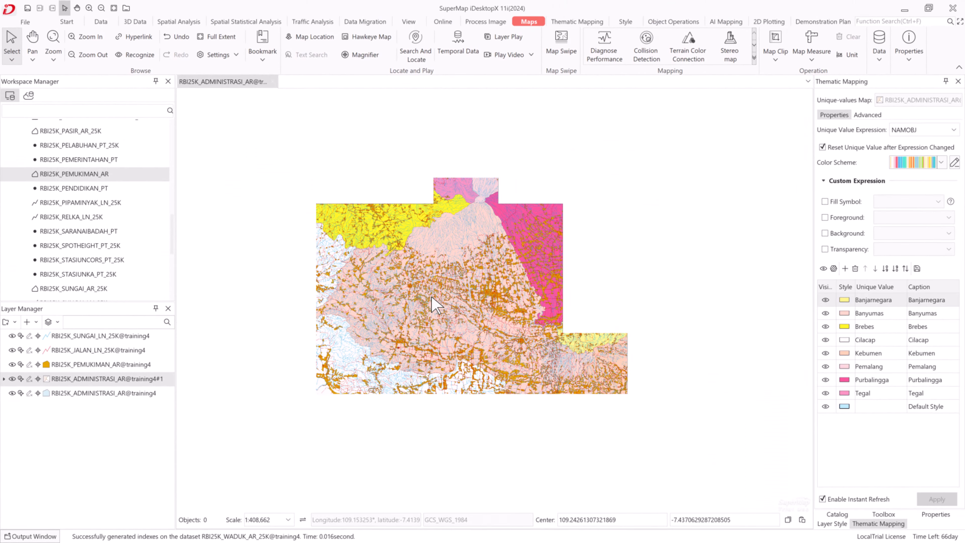
scroll(437, 304, up, 1)
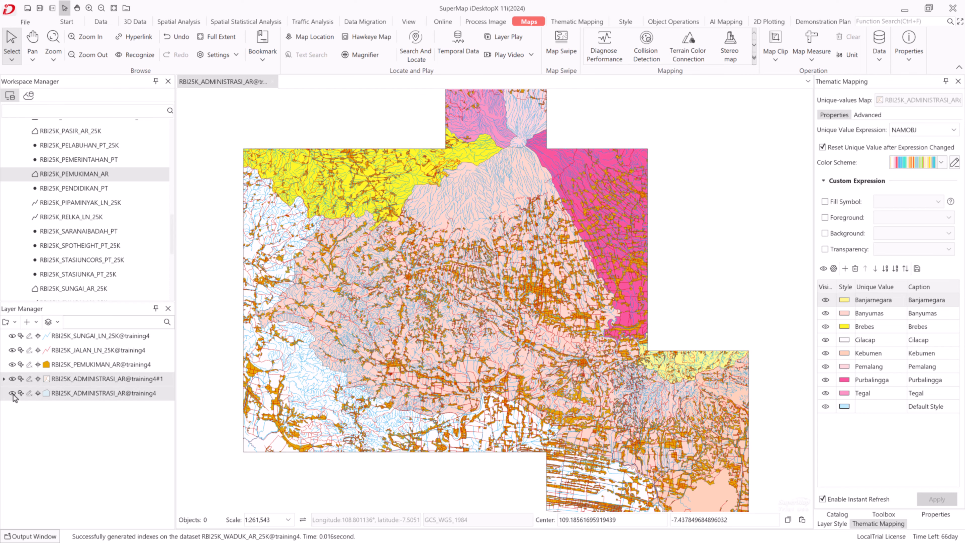
click(12, 393)
scroll(371, 314, up, 2)
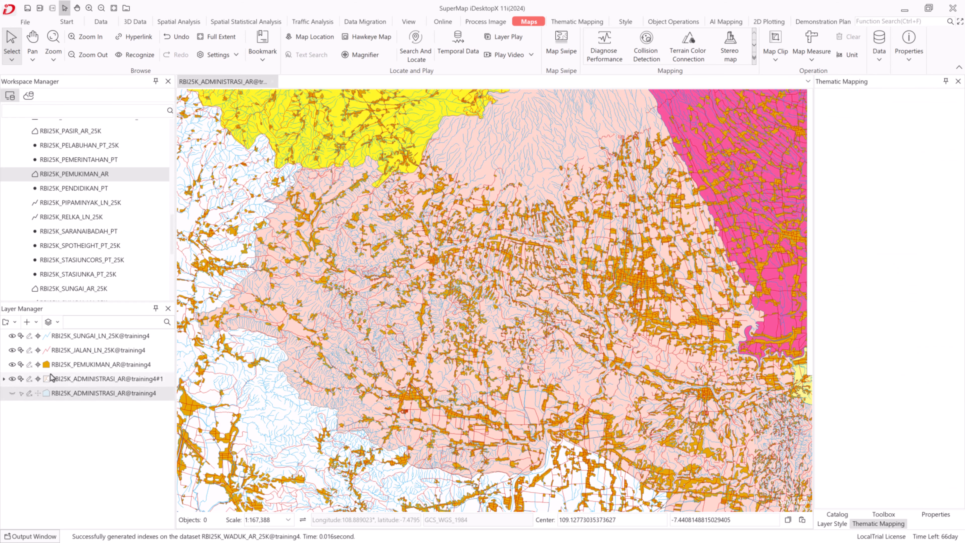
click(12, 364)
scroll(397, 330, down, 3)
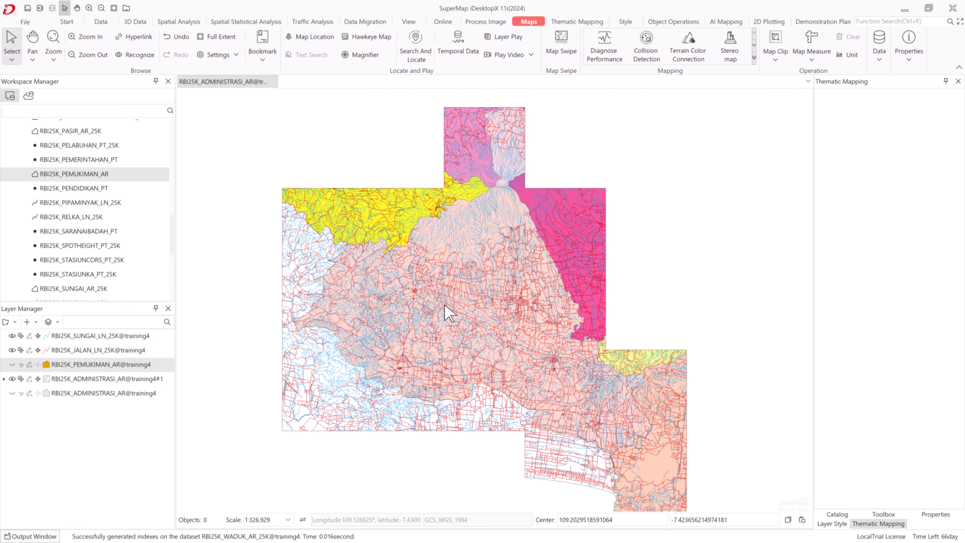
Try the LB_Common and LE_Draw color schemes on the administrative thematic layer, and settle on EE_Forest
click(77, 380)
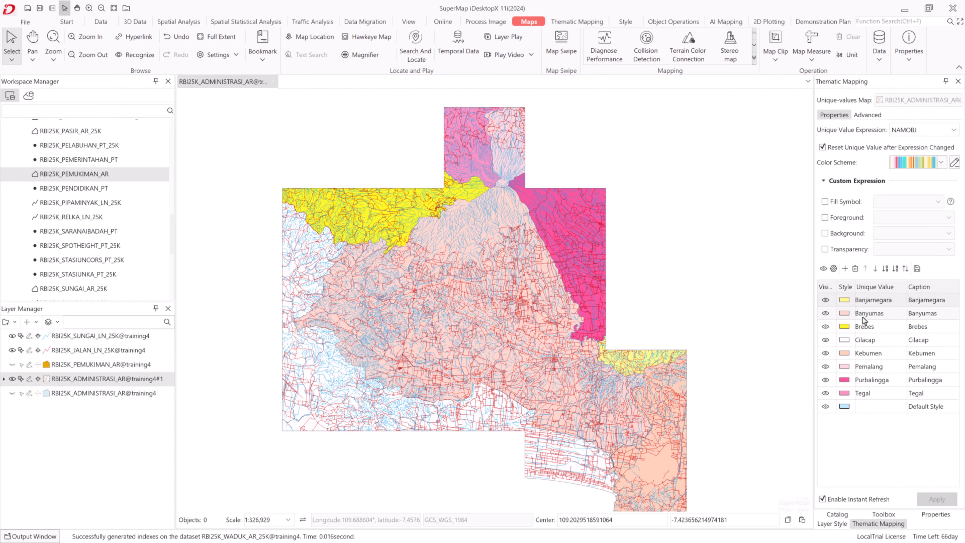
click(941, 163)
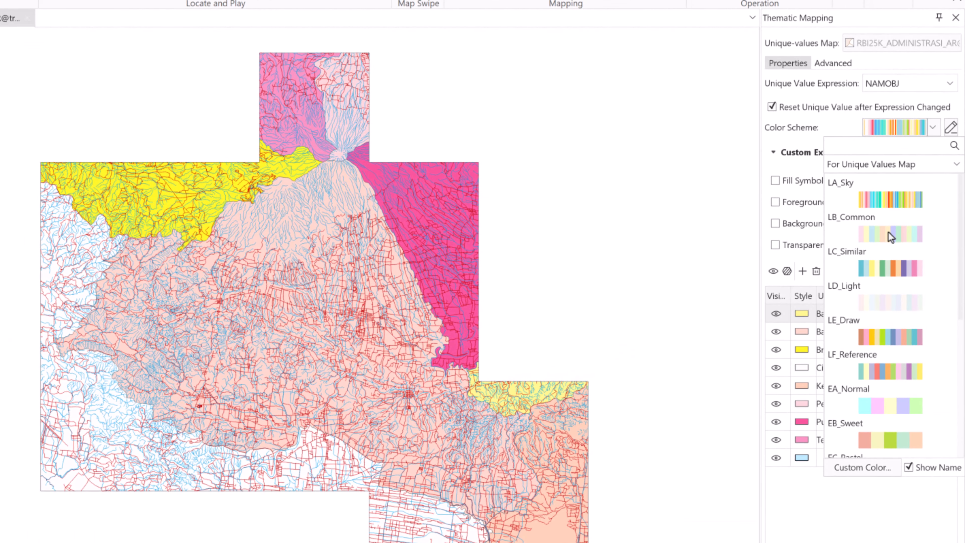
click(889, 233)
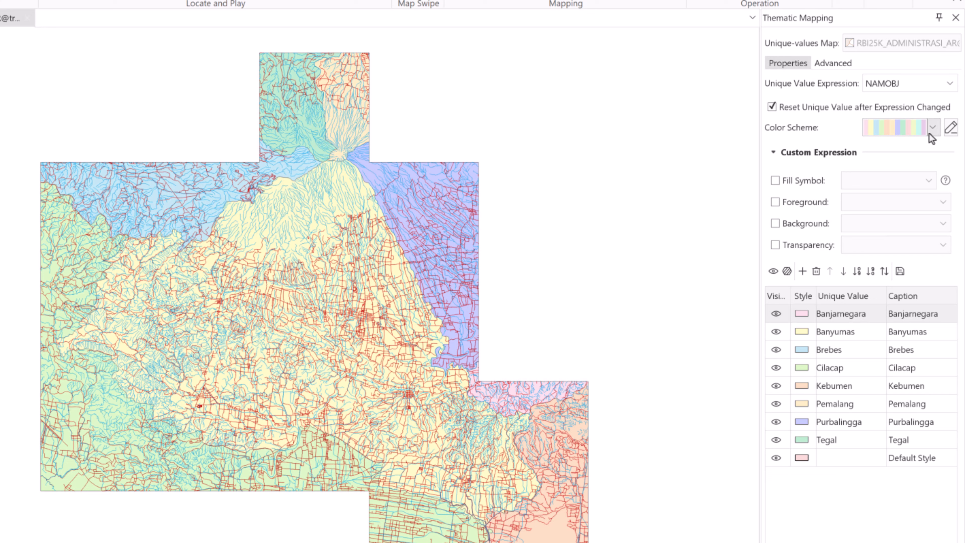
click(929, 132)
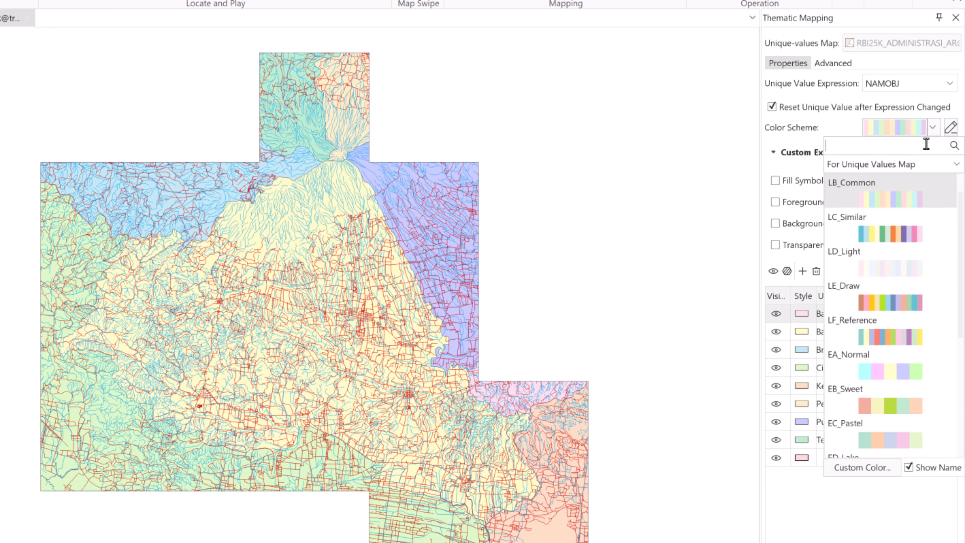
click(878, 306)
click(933, 129)
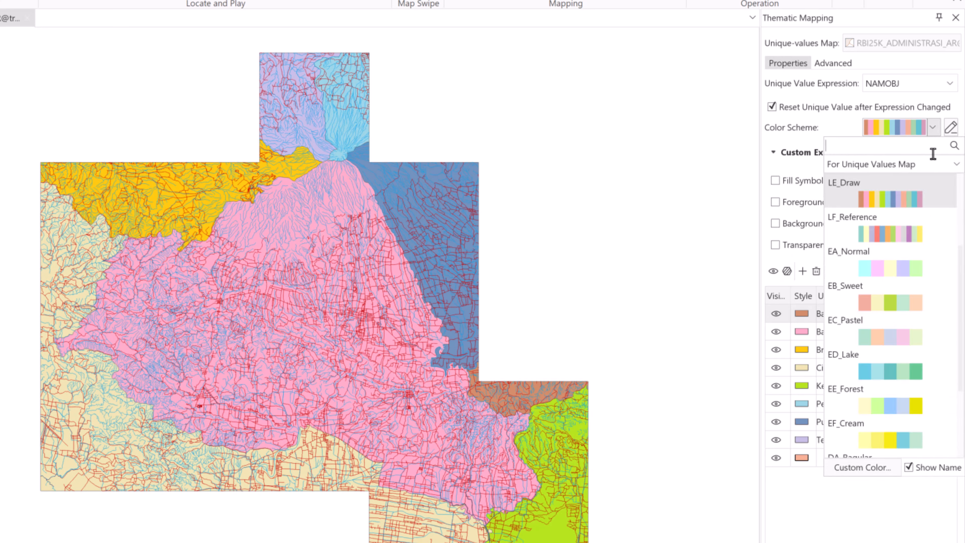
click(885, 409)
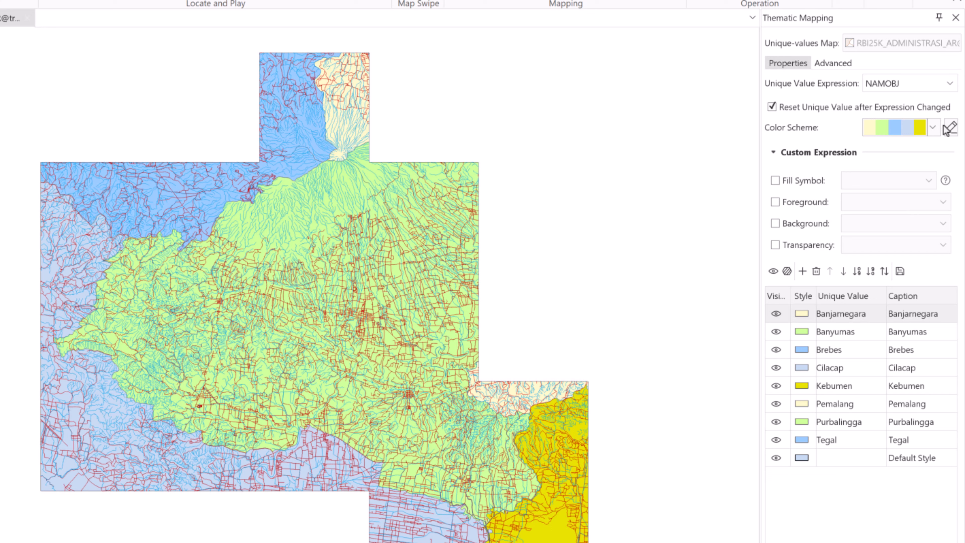
Try LUASWH, TIPADM, WADMKD, REMARK and FCODE as the administrative map's unique value expression, and restore NAMOBJ
click(950, 84)
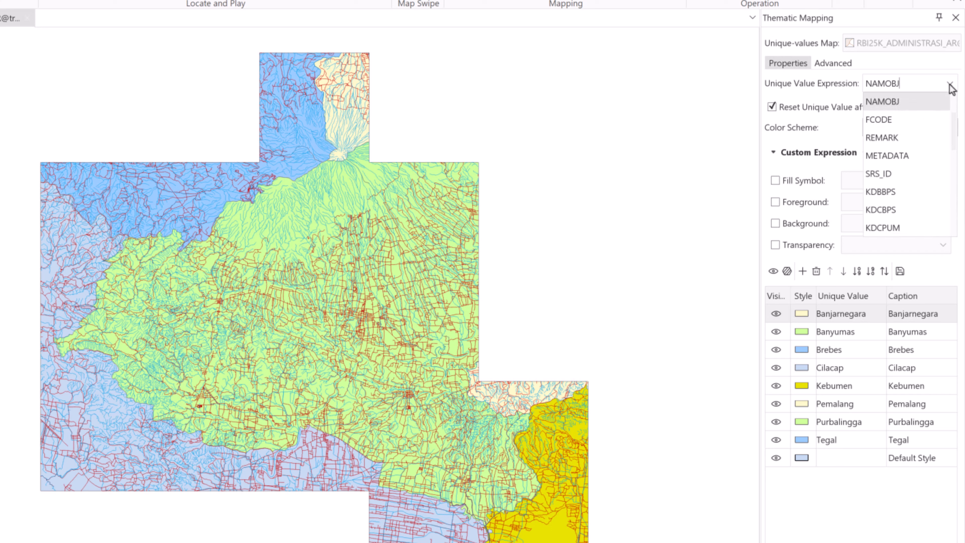
scroll(907, 188, down, 3)
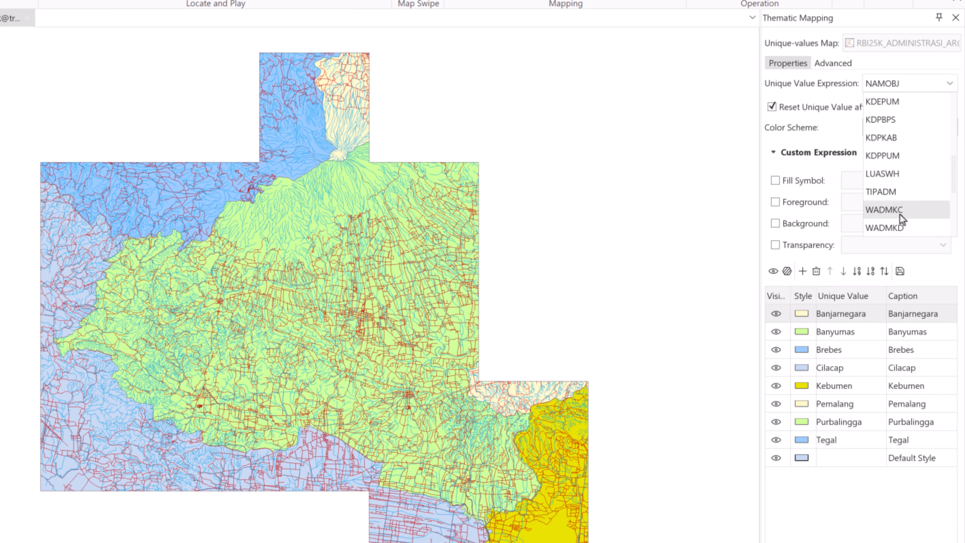
click(899, 175)
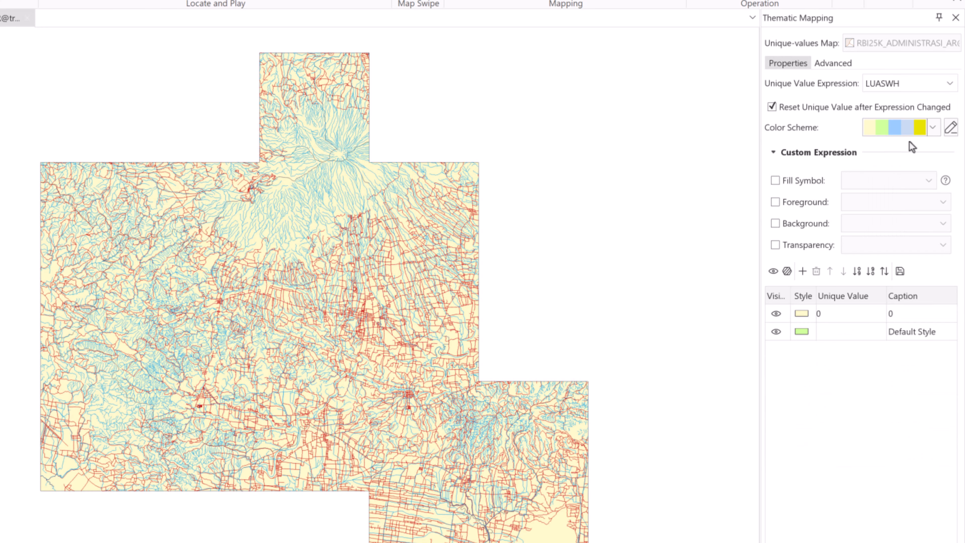
click(950, 84)
click(899, 195)
click(949, 86)
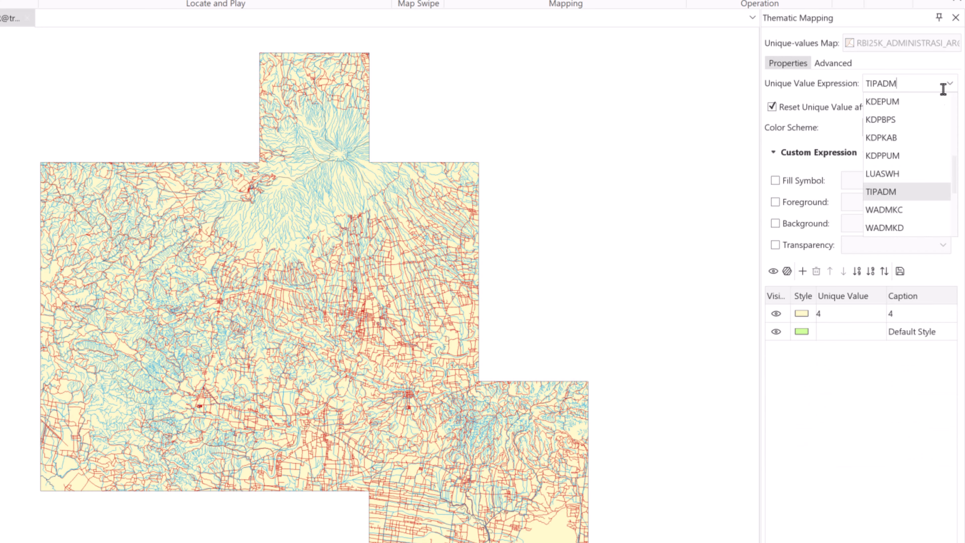
click(898, 227)
click(950, 84)
scroll(919, 119, up, 2)
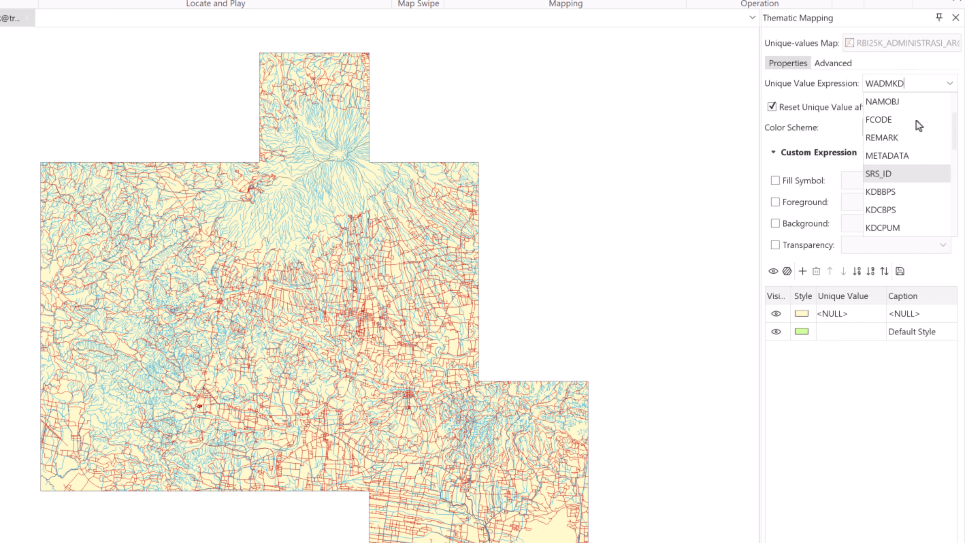
click(899, 137)
click(946, 84)
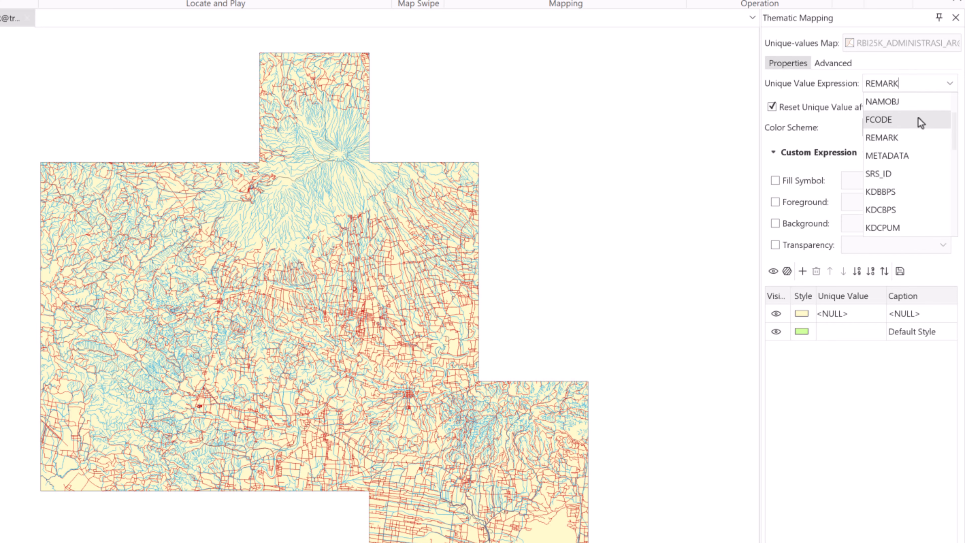
click(916, 119)
click(948, 86)
click(924, 108)
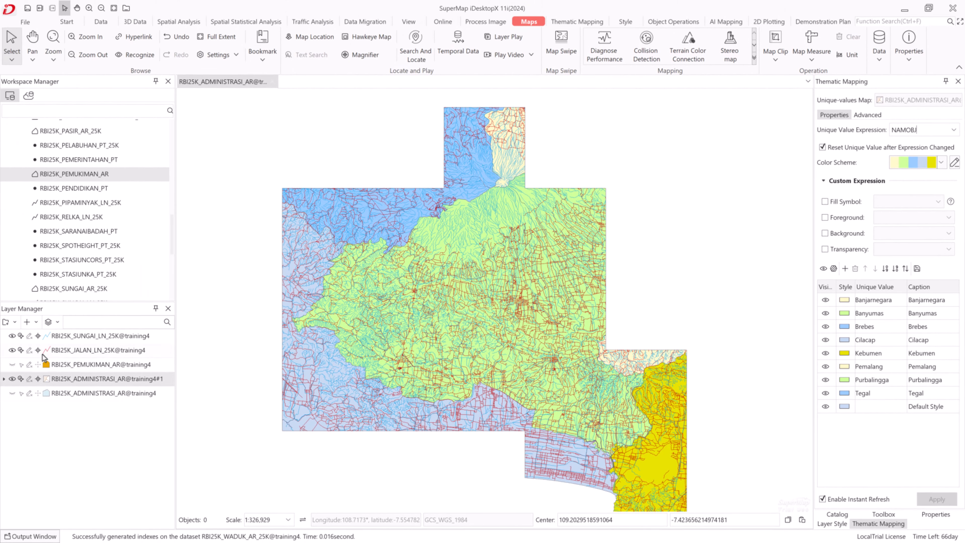
Create a unique-values thematic map from the RBI25K_JALAN_LN_25K road layer using the default template
click(68, 350)
right_click(68, 350)
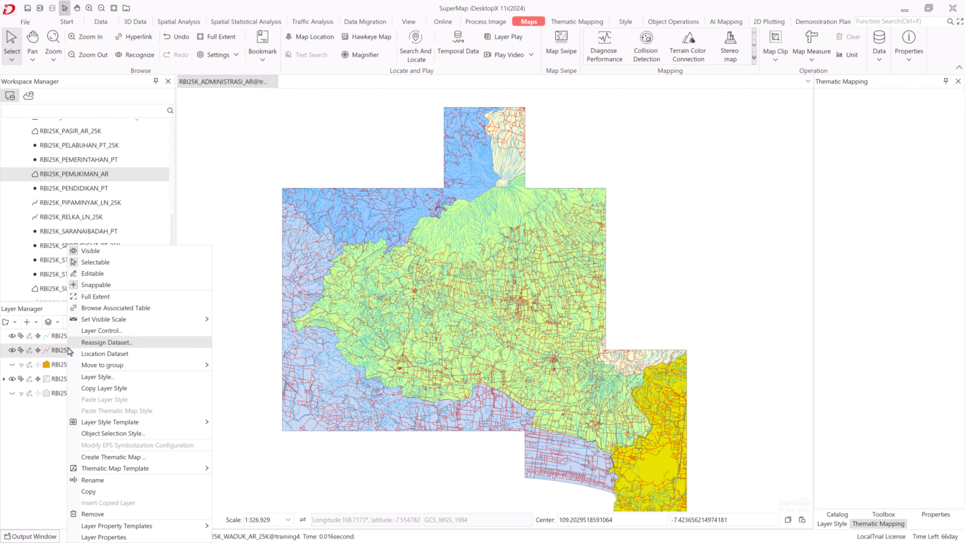
drag(304, 9, 355, 17)
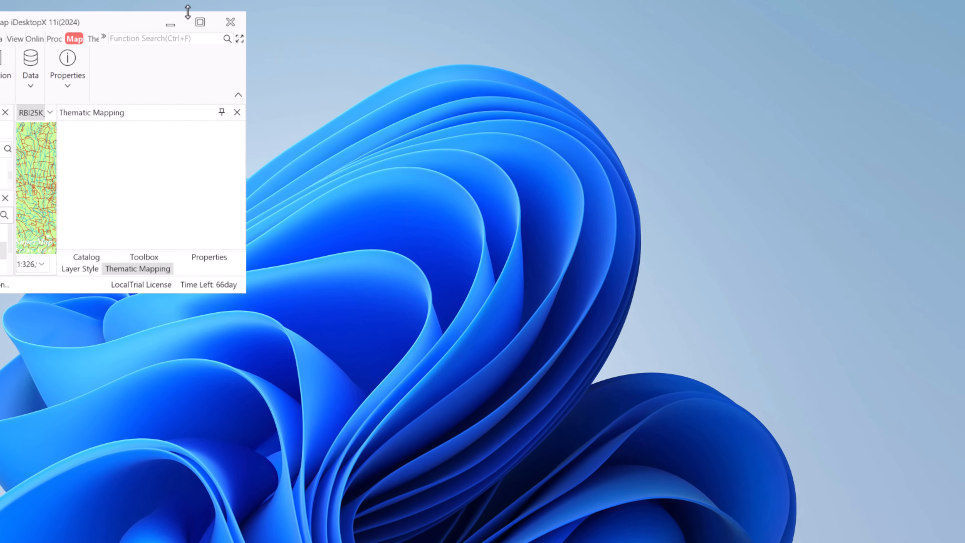
double_click(190, 23)
click(503, 29)
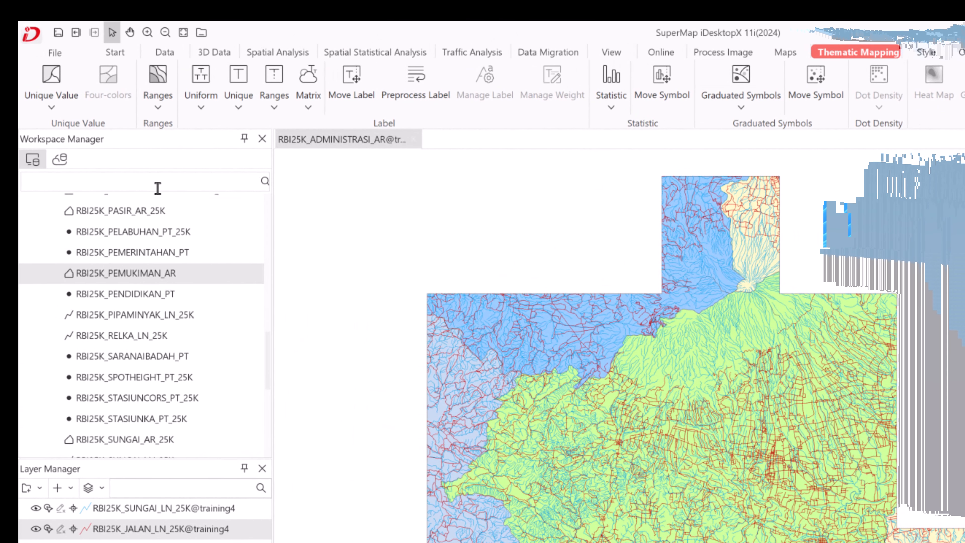
click(53, 109)
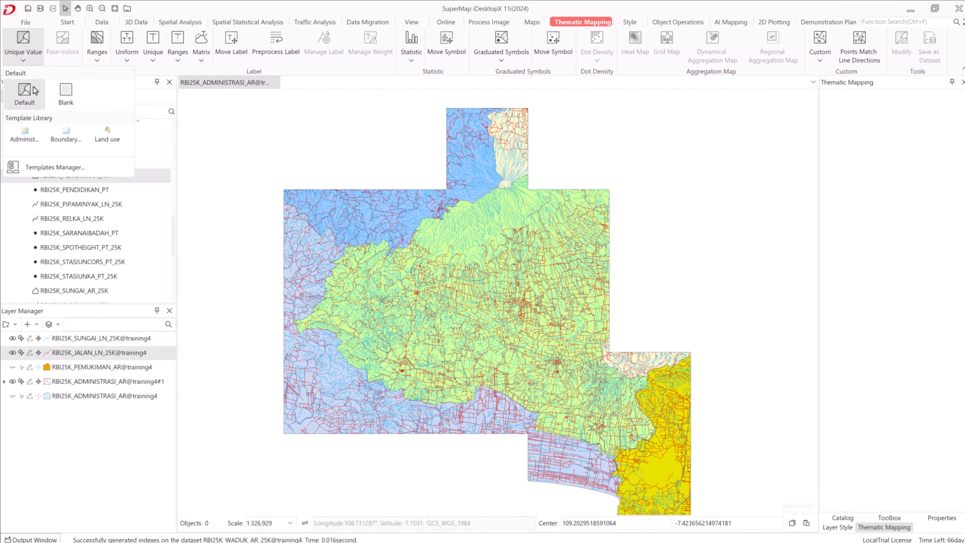
click(54, 156)
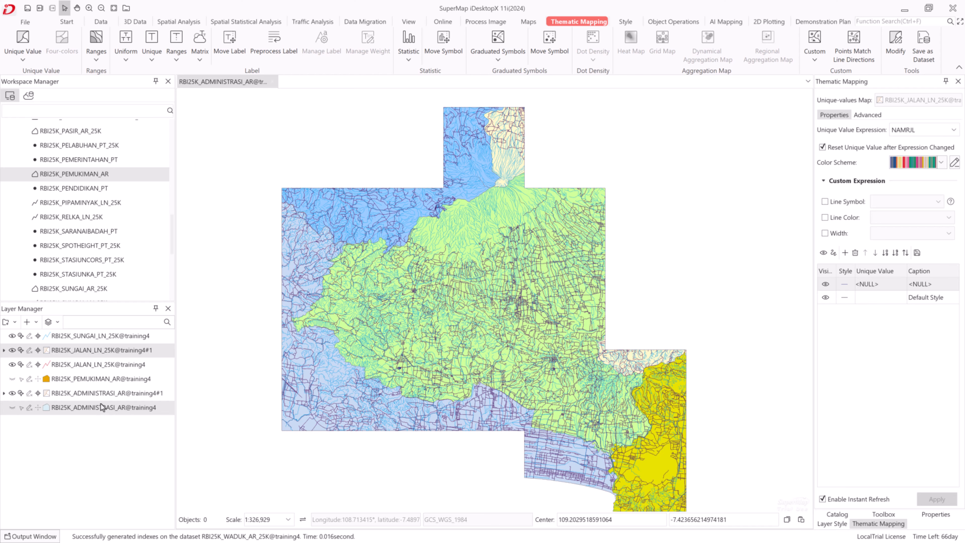
Hide the RBI25K_SUNGAI_LN_25K river layer, the original road layer and the administrative thematic layer
click(12, 336)
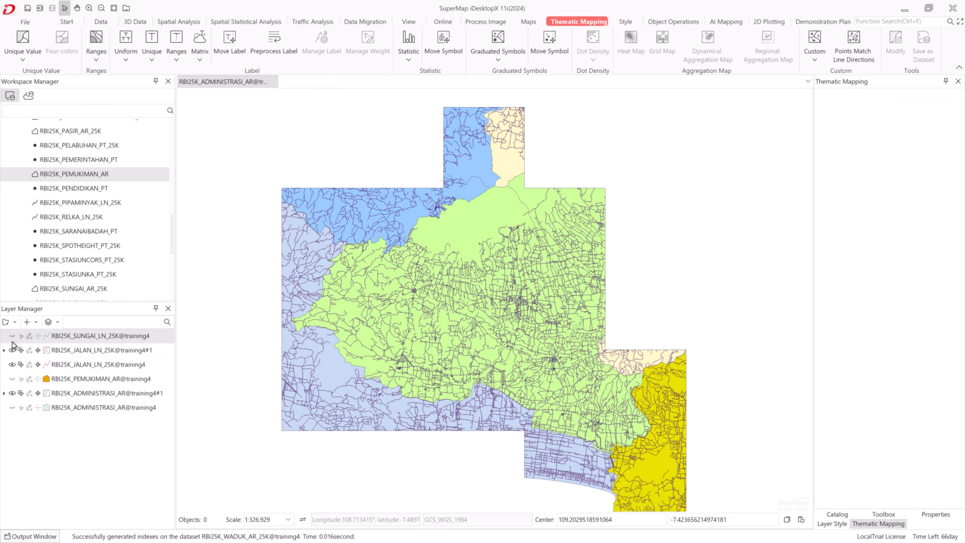
click(12, 364)
click(12, 393)
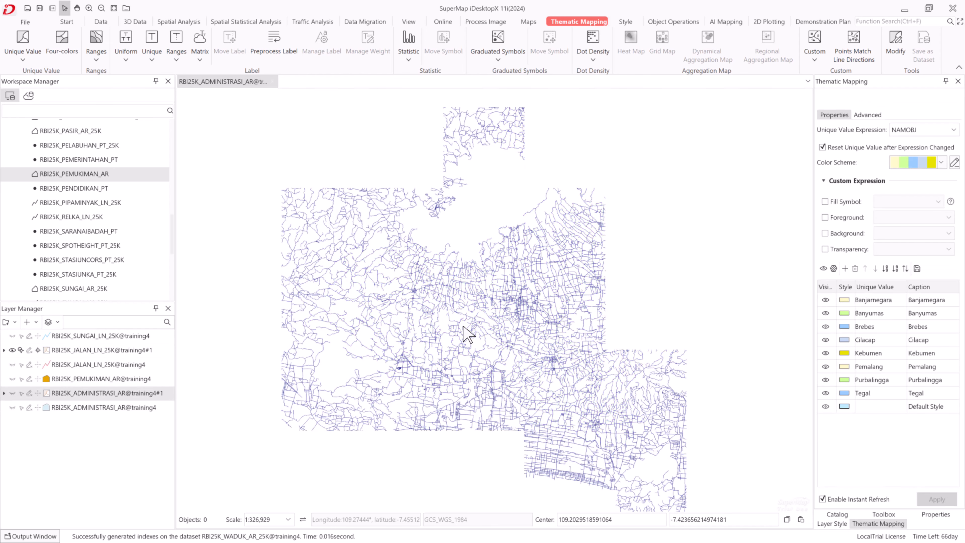
Open the attribute table of the RBI25K_JALAN_LN_25K dataset and examine the values in its REMARK column
click(99, 350)
click(953, 129)
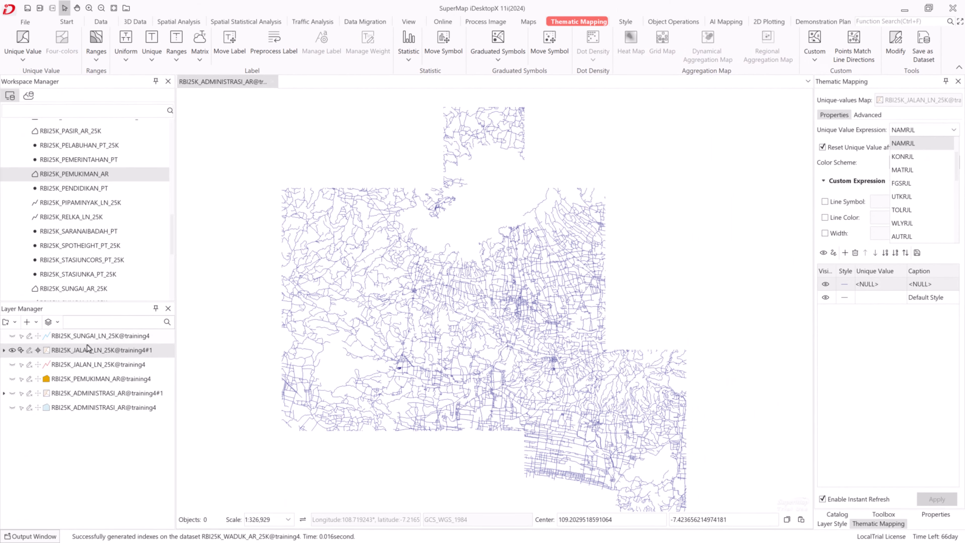
click(87, 350)
scroll(87, 242, up, 1)
scroll(91, 250, up, 3)
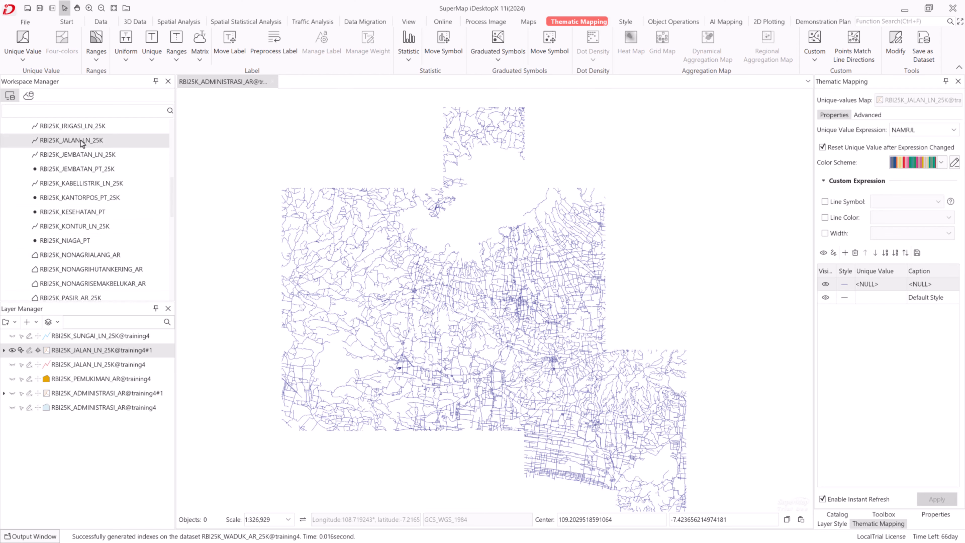
right_click(80, 140)
click(141, 148)
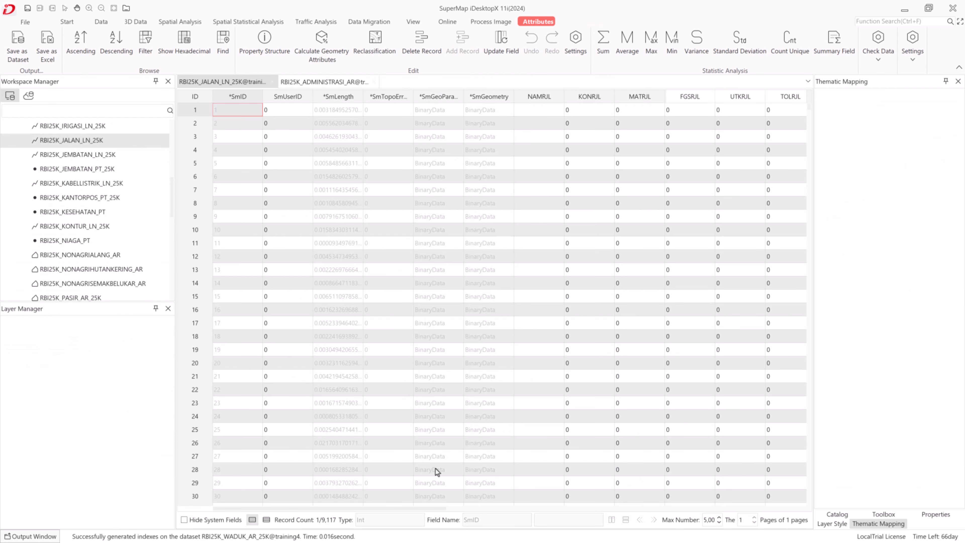
drag(392, 509, 680, 519)
click(628, 96)
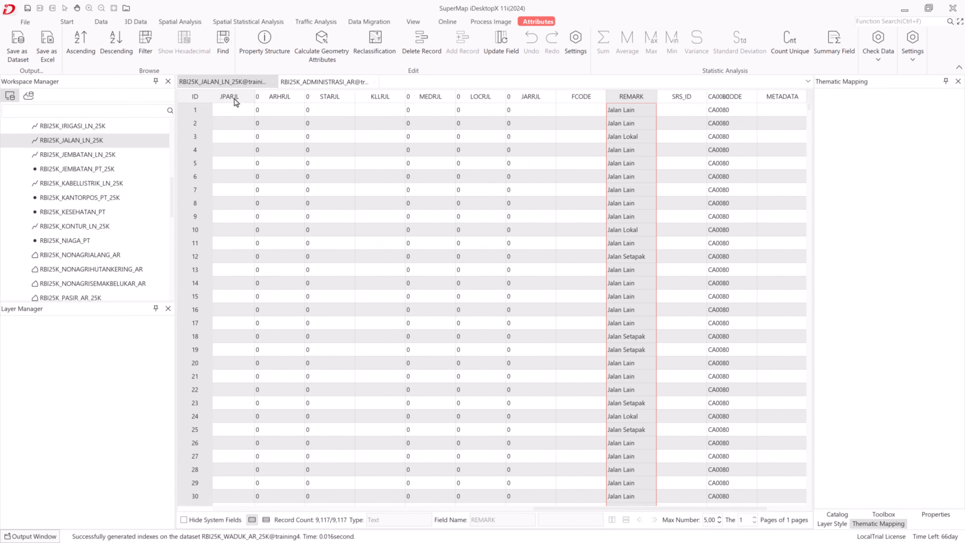
Return to the map and set the road thematic layer's unique value expression to REMARK
click(325, 86)
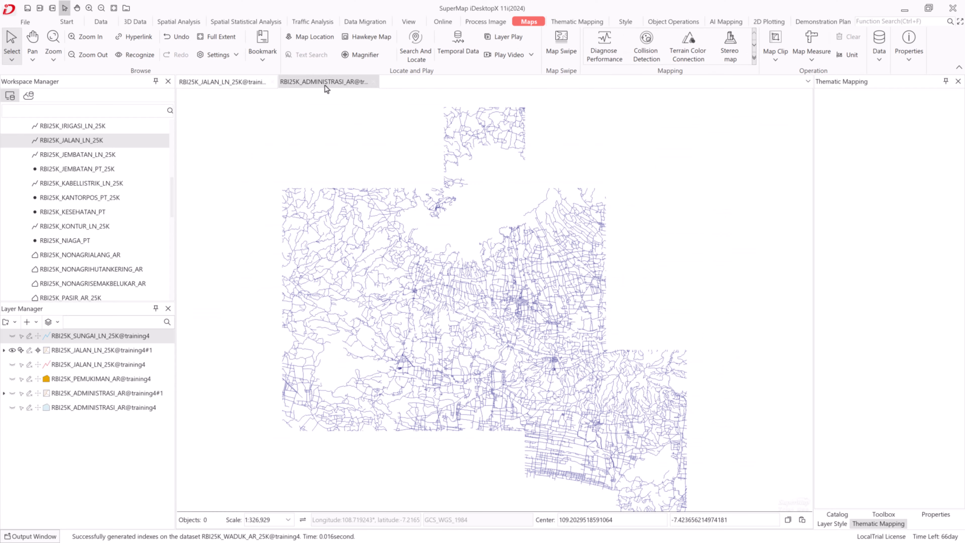
click(106, 348)
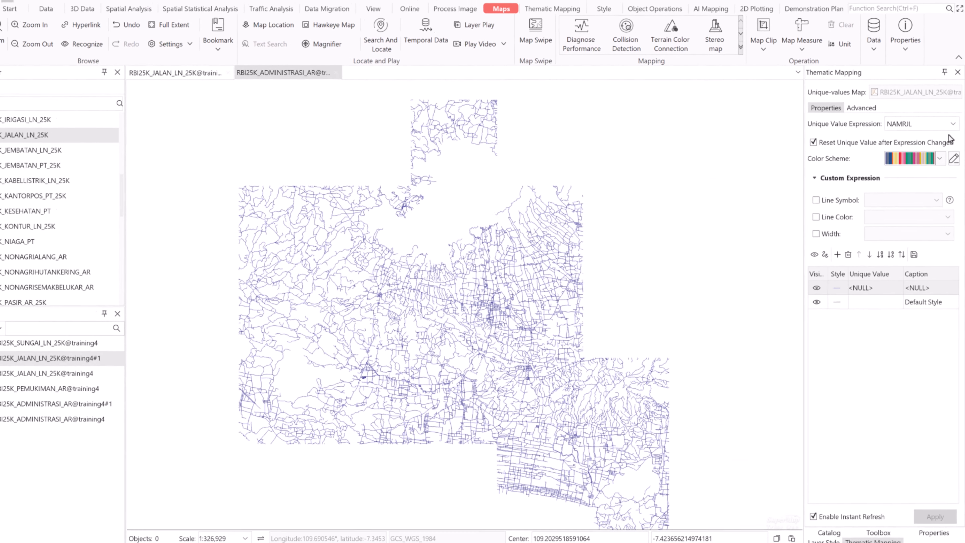
click(952, 129)
scroll(926, 199, down, 3)
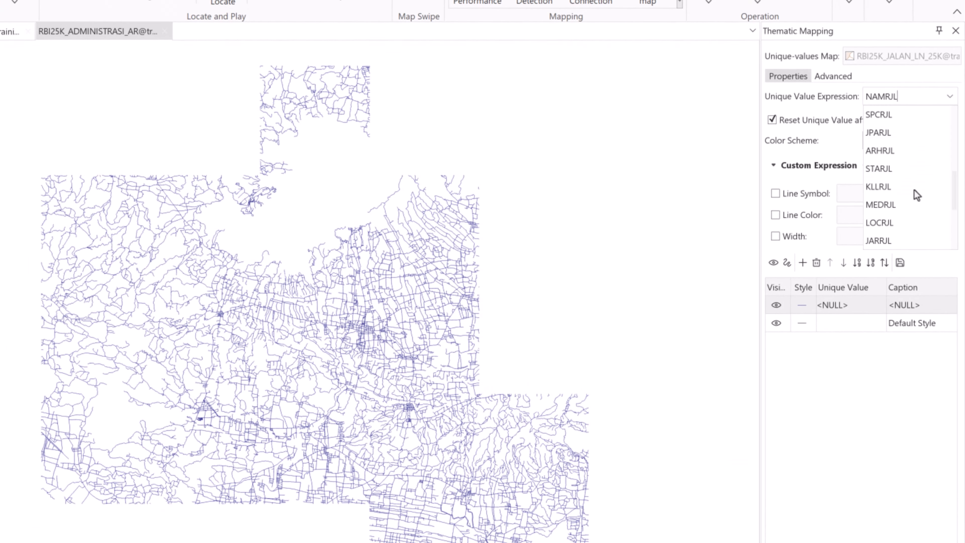
scroll(917, 194, down, 1)
click(888, 222)
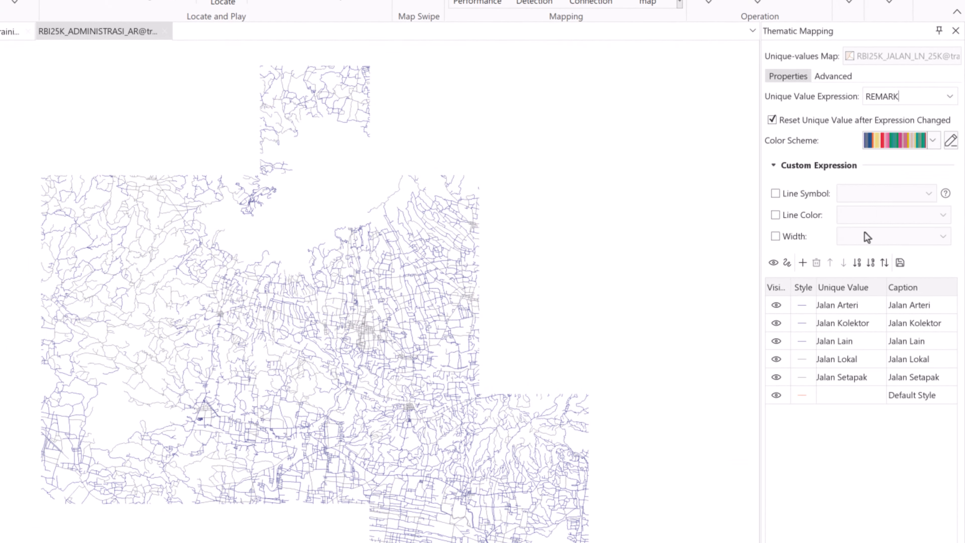
Style the Jalan Arteri roads with a dark red line 0.7 mm wide
double_click(802, 307)
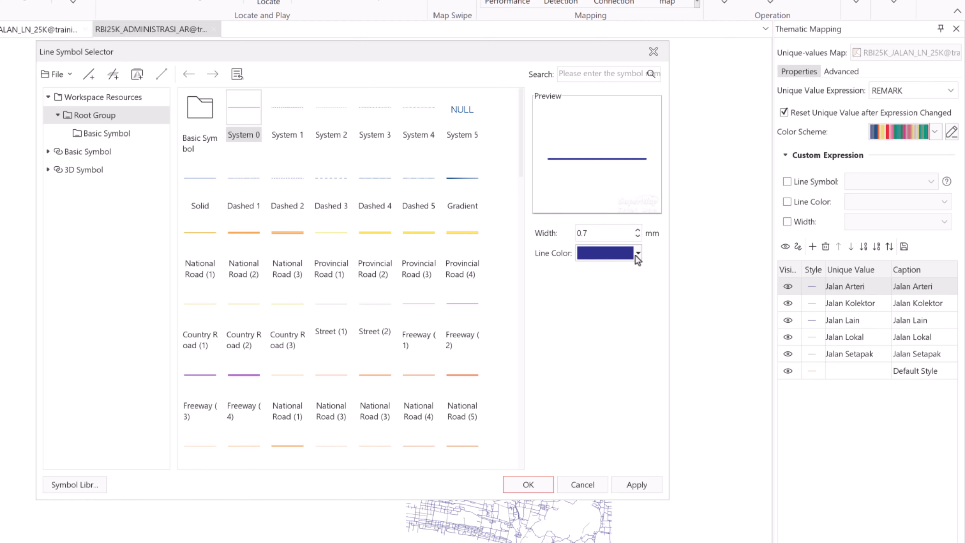
click(630, 483)
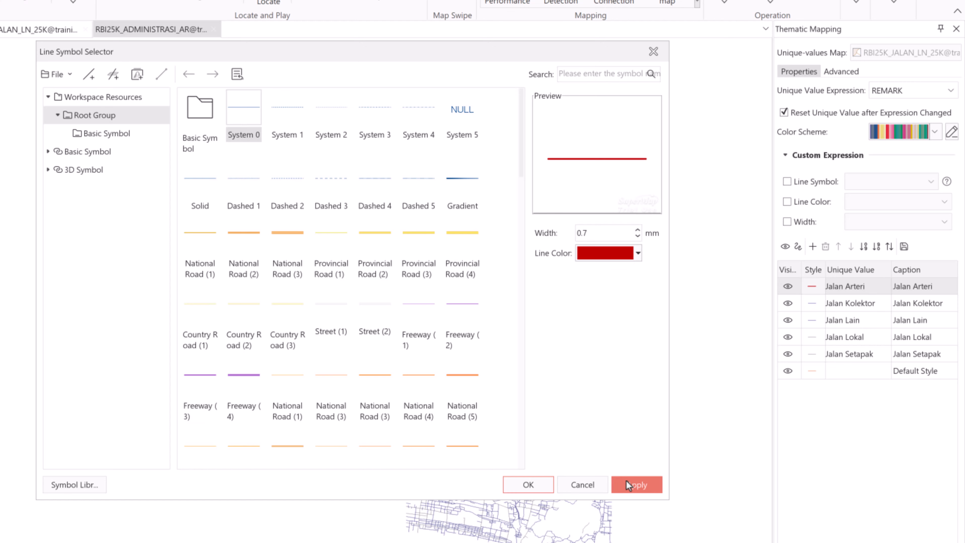
click(536, 481)
Set the Jalan Kolektor line width to 1.0 mm, and make the Jalan Arteri line thicker
double_click(811, 303)
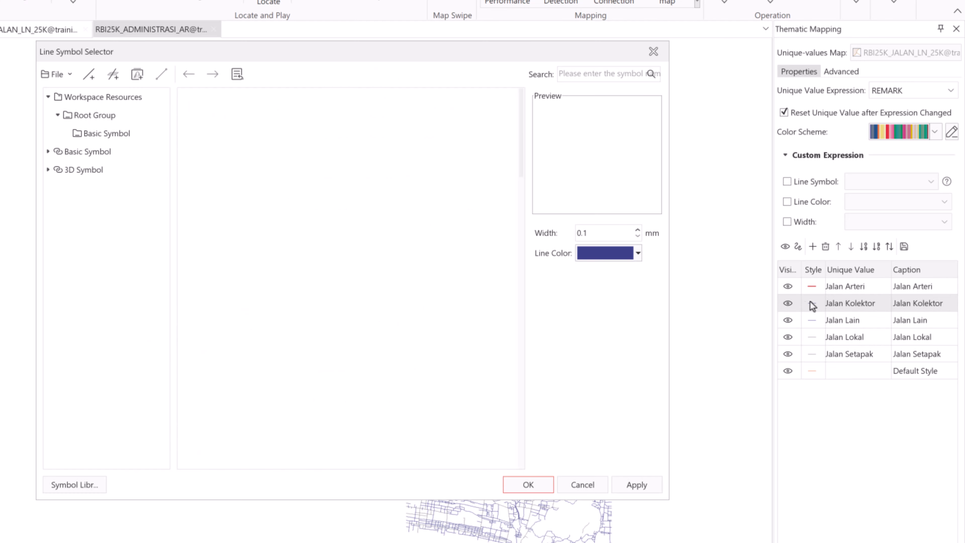
click(638, 230)
click(637, 230)
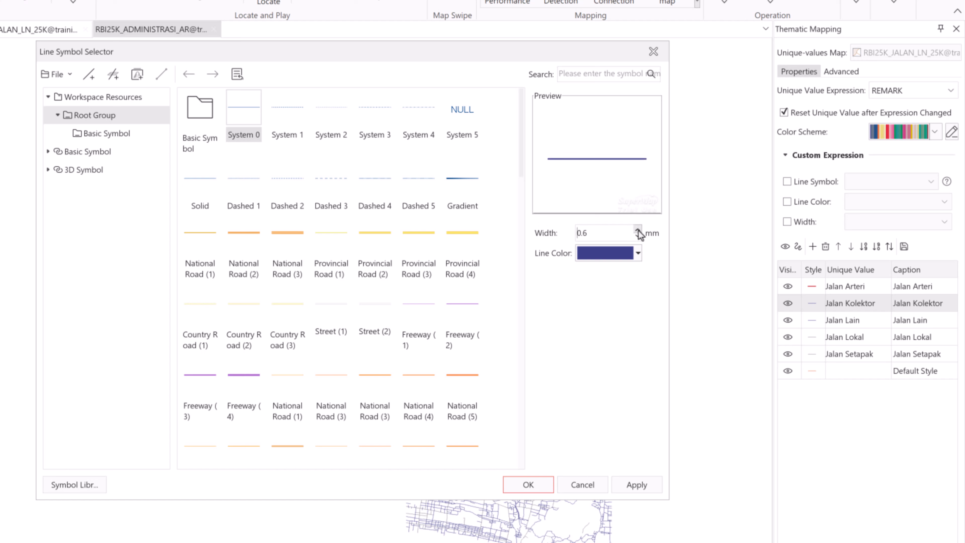
click(638, 230)
click(638, 230)
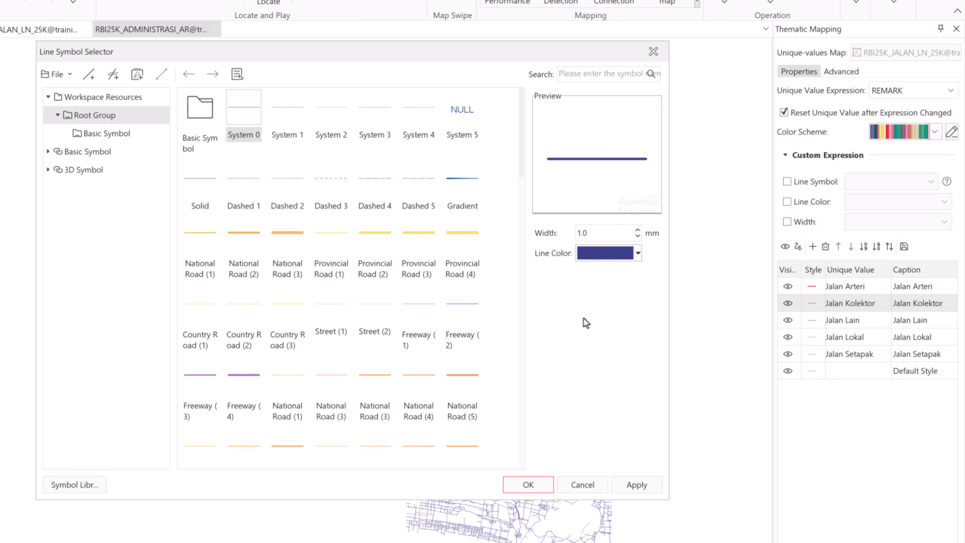
click(628, 485)
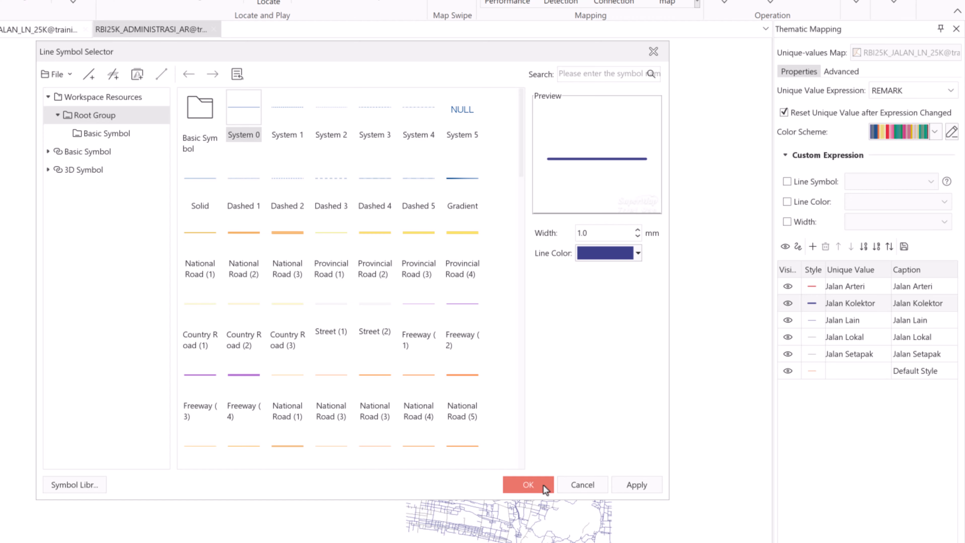
click(528, 485)
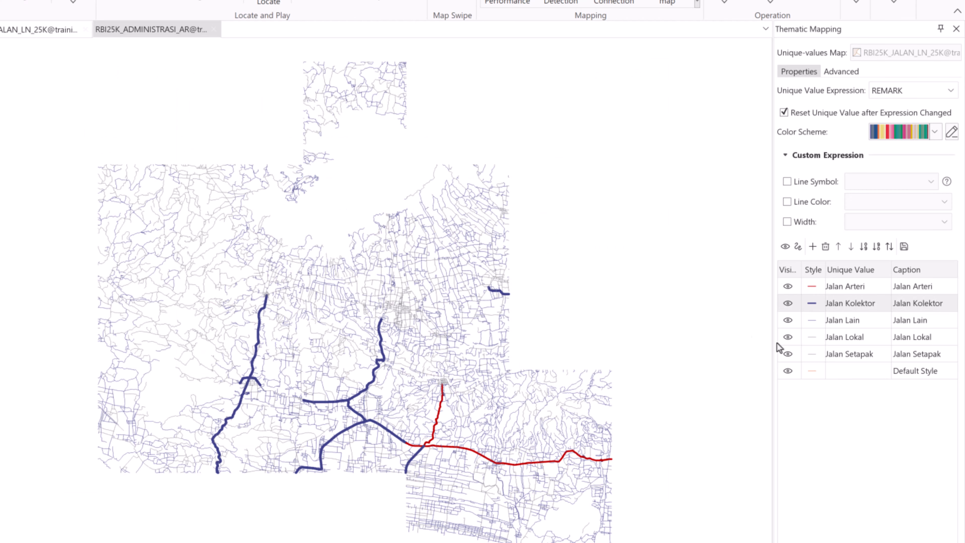
double_click(811, 287)
click(527, 482)
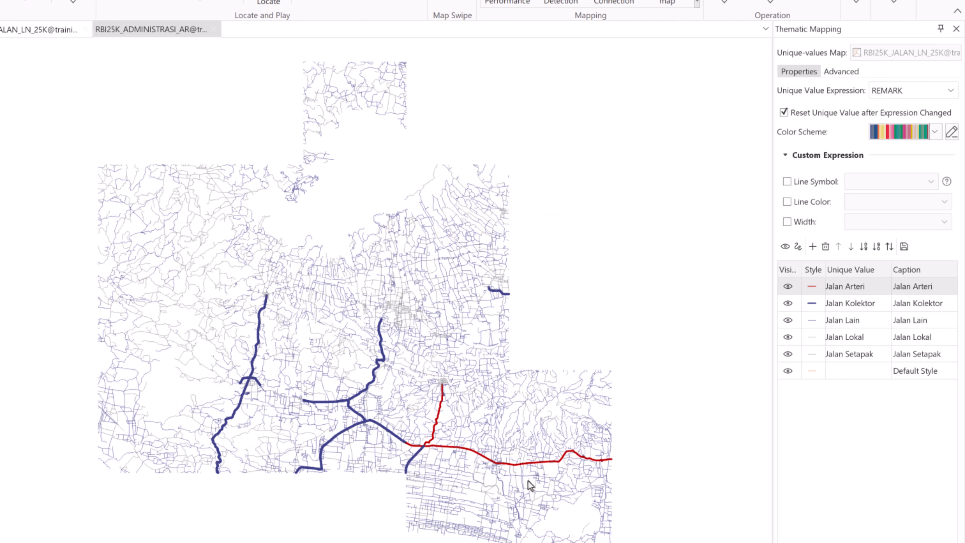
Style the Jalan Lain roads with a black line 0.3 mm wide
double_click(811, 320)
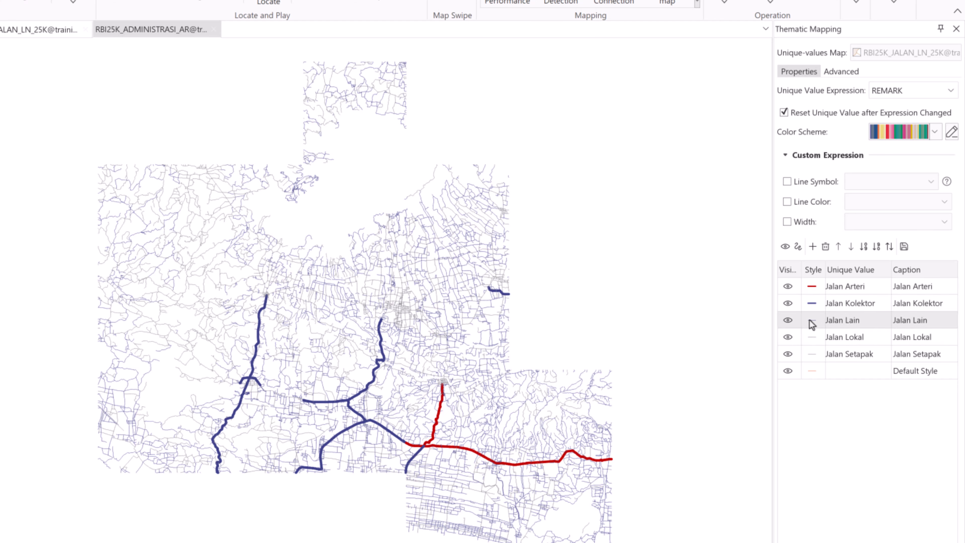
click(639, 252)
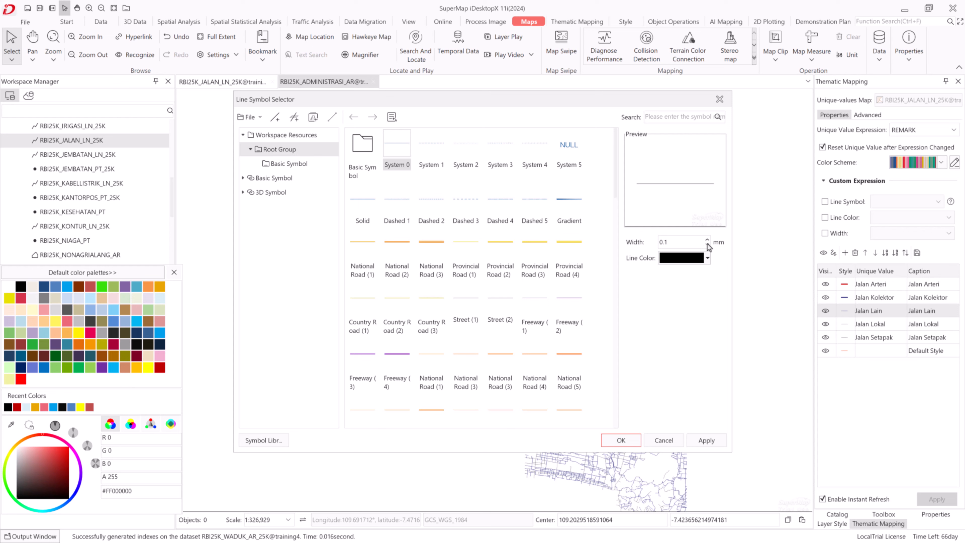
double_click(708, 241)
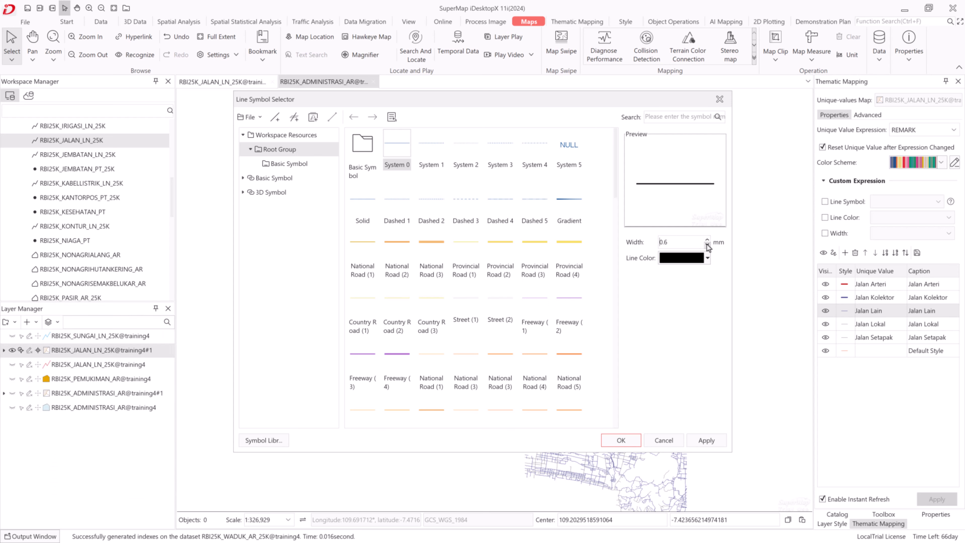
click(697, 443)
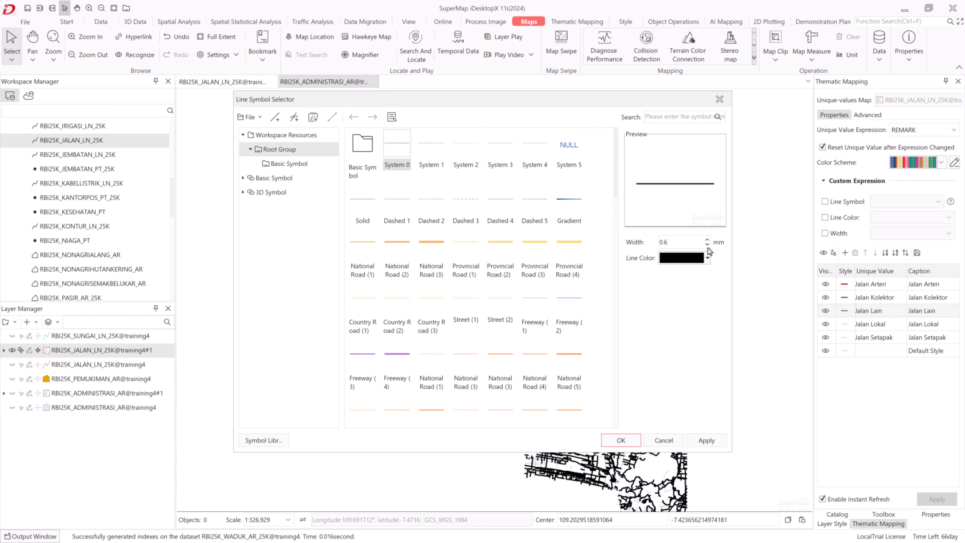
click(690, 443)
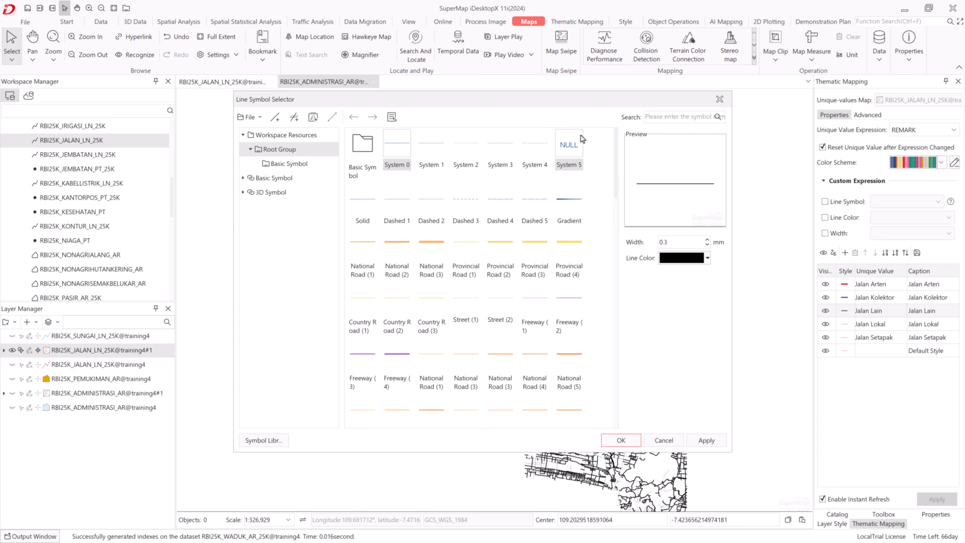
click(770, 457)
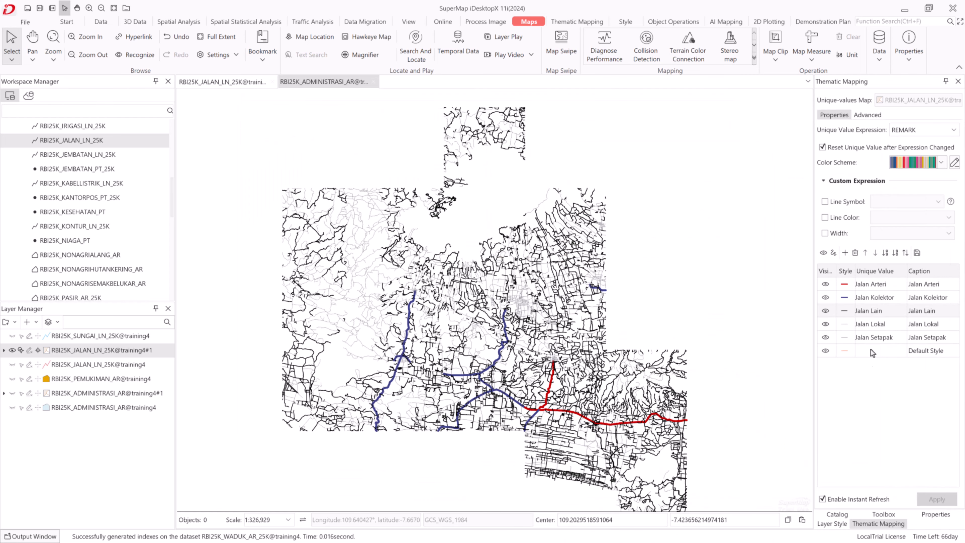
Style the Jalan Lokal roads with a brown line 0.4 mm wide
double_click(836, 325)
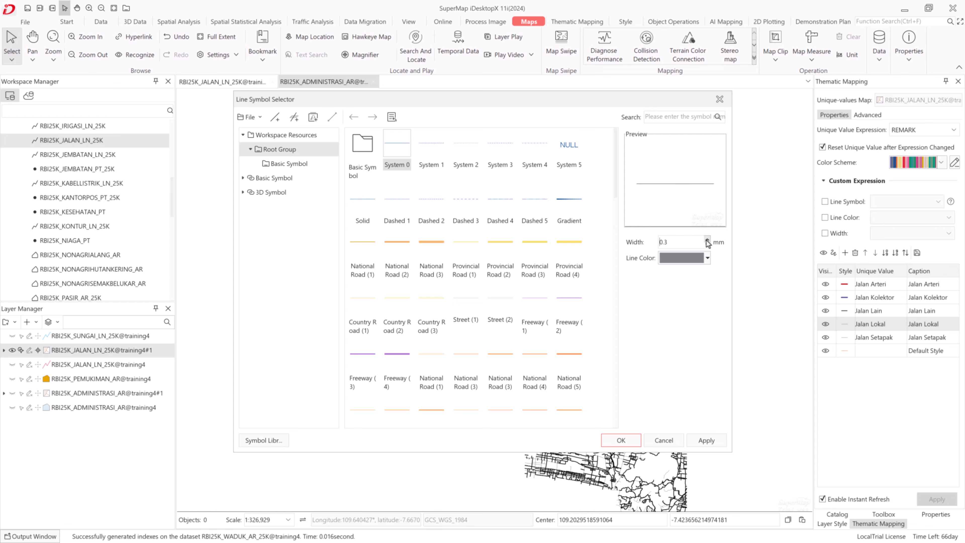
click(706, 258)
click(124, 367)
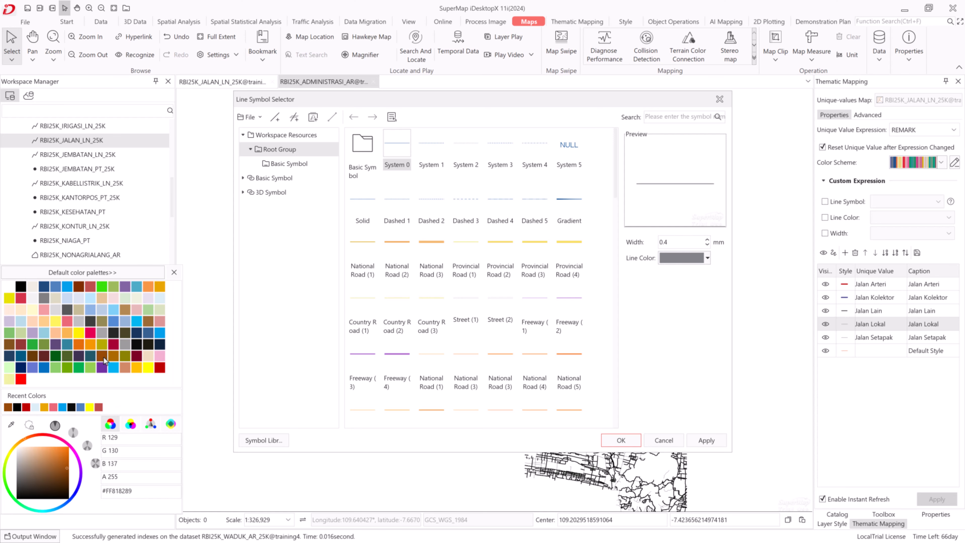
click(621, 439)
Set the Jalan Setapak line width to 0.4 mm, and give the Default Style a black line 0.2 mm wide
double_click(832, 337)
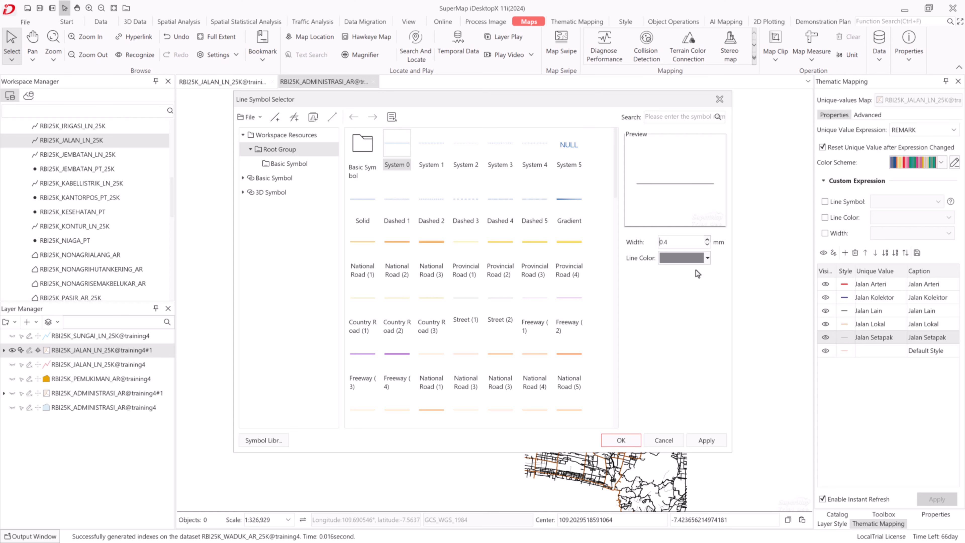
click(663, 440)
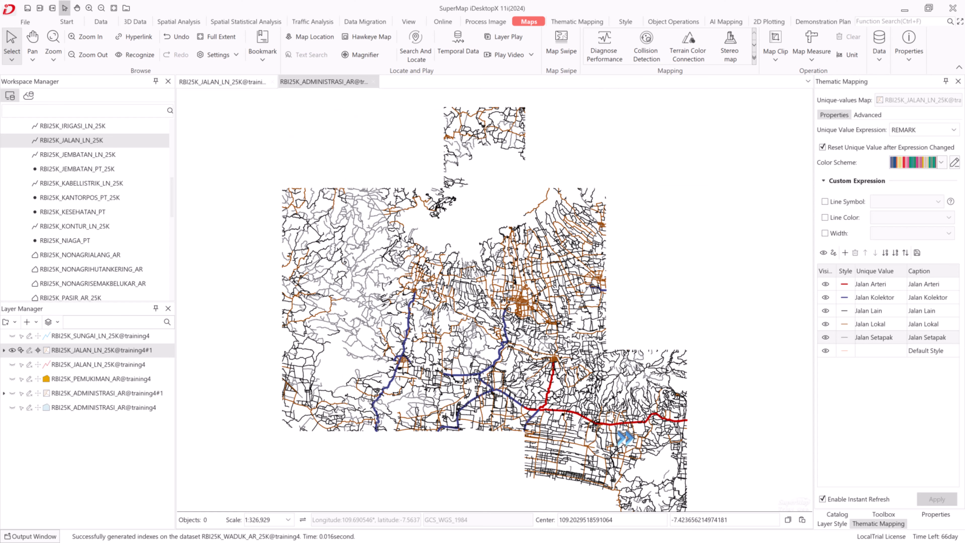
double_click(850, 351)
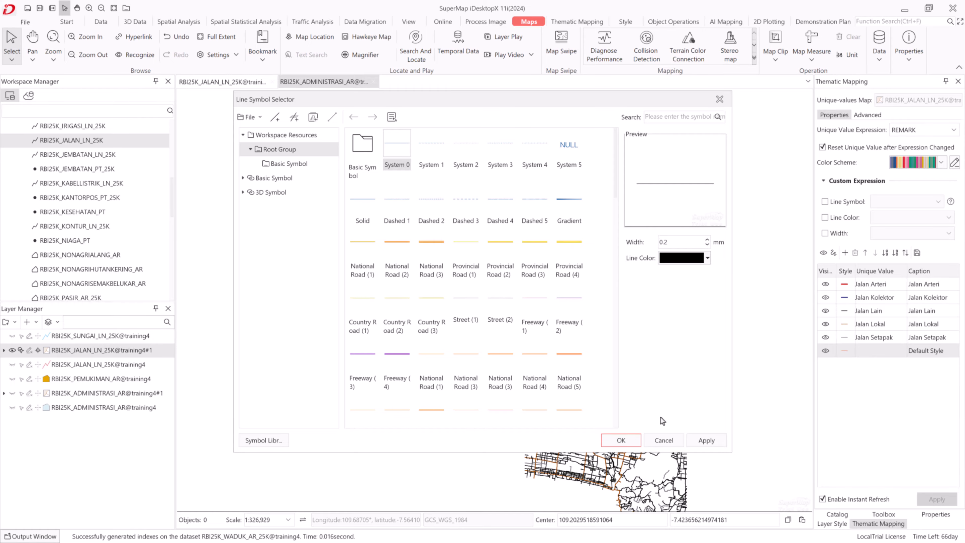
click(621, 439)
Show the administrative unique-values layer RBI25K_ADMINISTRASI_AR@training4#1 beneath the styled roads
scroll(534, 315, up, 3)
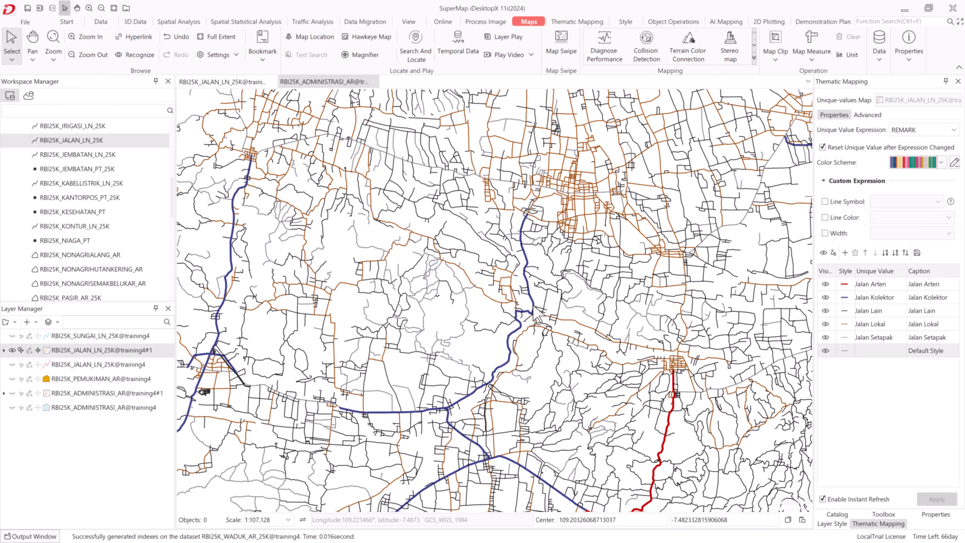
drag(533, 306, 559, 240)
drag(493, 411, 368, 277)
drag(342, 365, 279, 343)
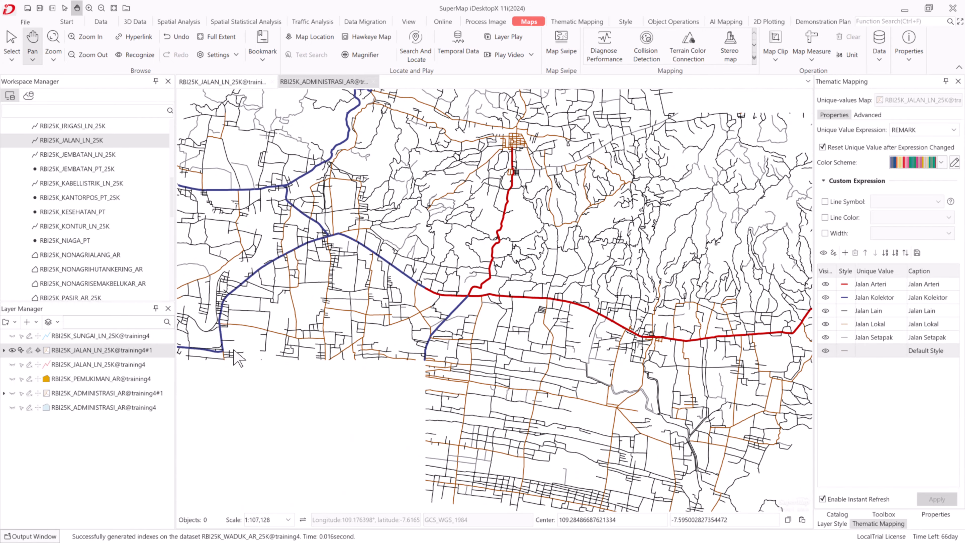
click(13, 393)
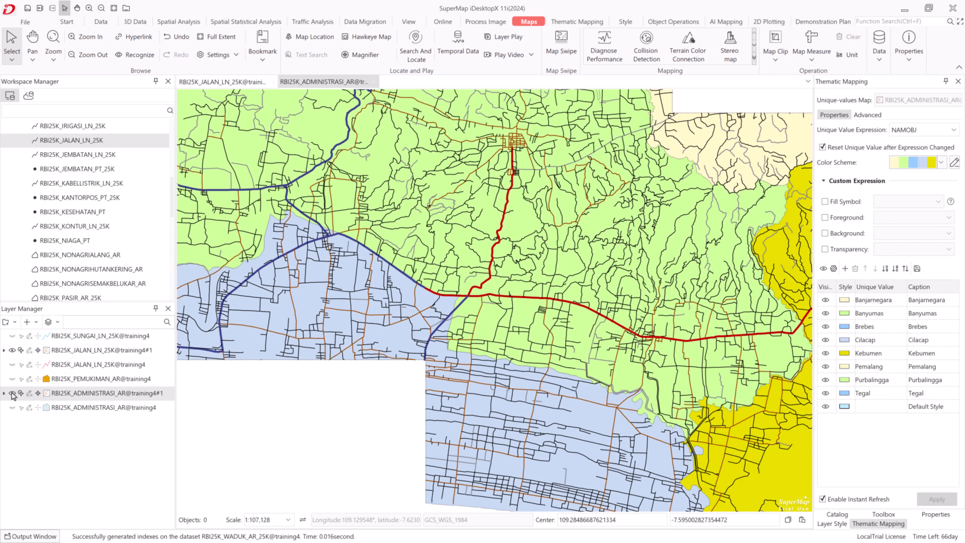
Show the settlement layer RBI25K_PEMUKIMAN_AR and the river layer RBI25K_SUNGAI_LN_25K on the map
scroll(381, 367, down, 5)
drag(395, 325, 529, 389)
scroll(496, 362, up, 3)
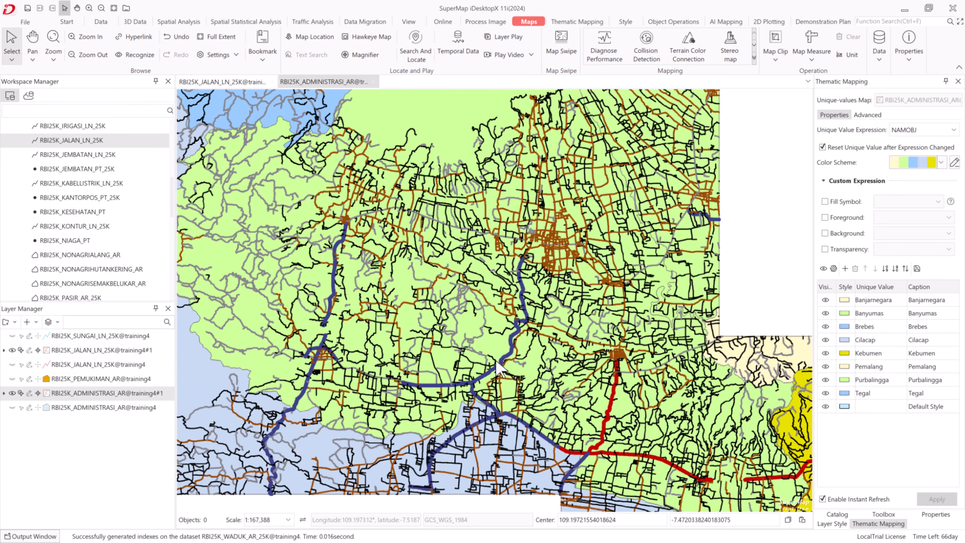
scroll(501, 359, up, 1)
drag(343, 312, 321, 418)
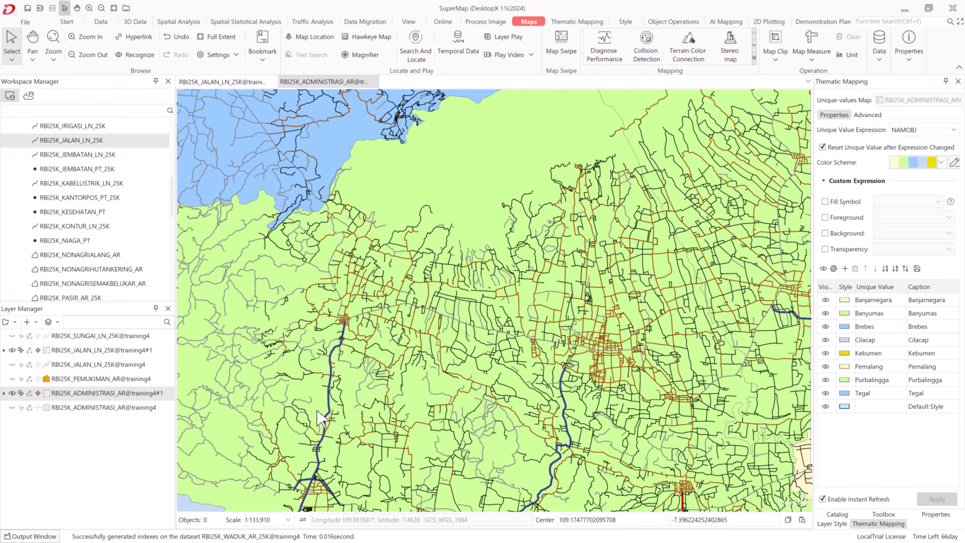
click(12, 379)
scroll(539, 375, down, 2)
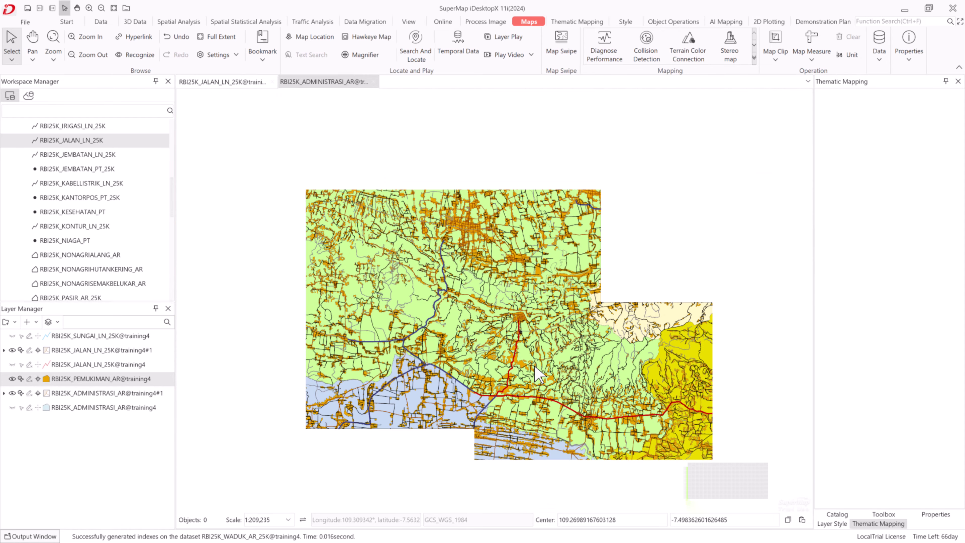
drag(444, 358, 550, 429)
click(12, 336)
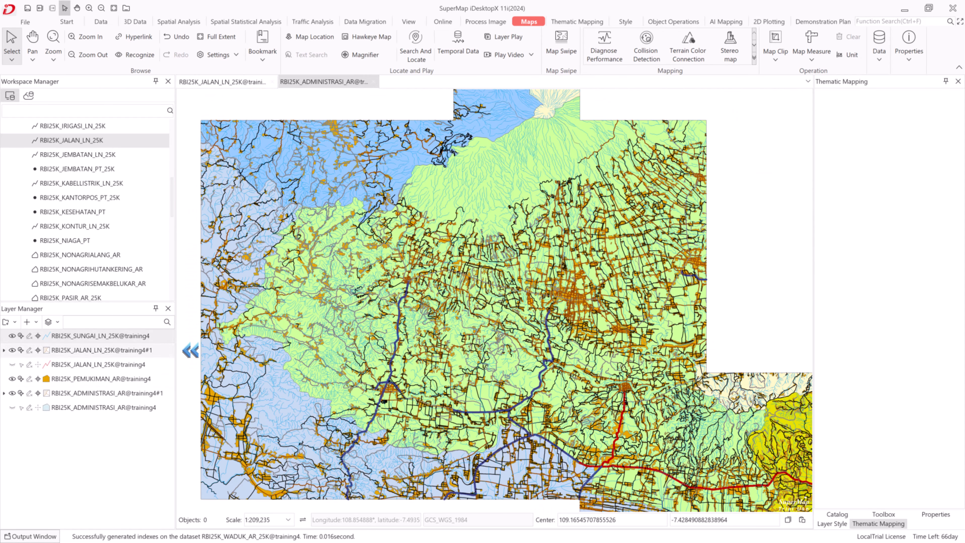
Create a unique value label map from the RBI25K_ADMINISTRASI_AR@training4 layer
click(576, 21)
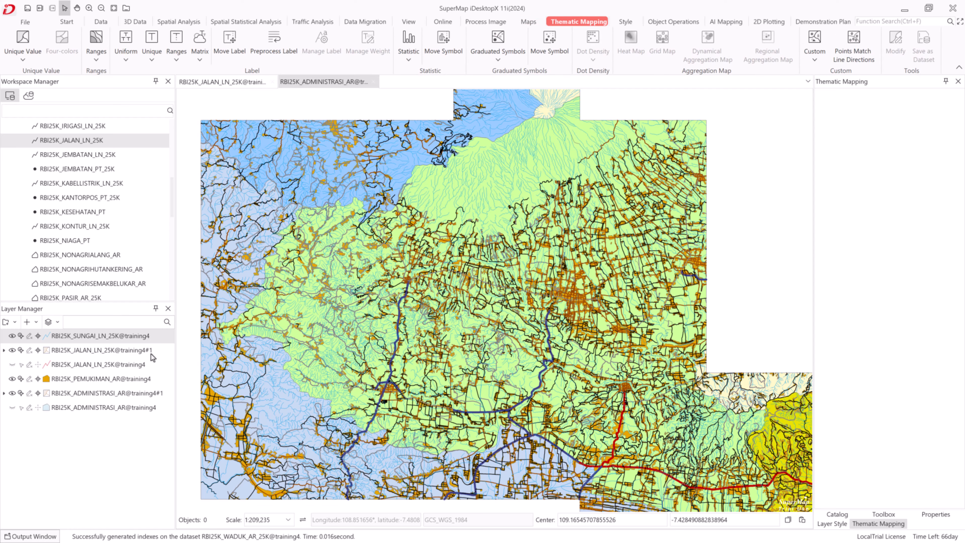
click(98, 407)
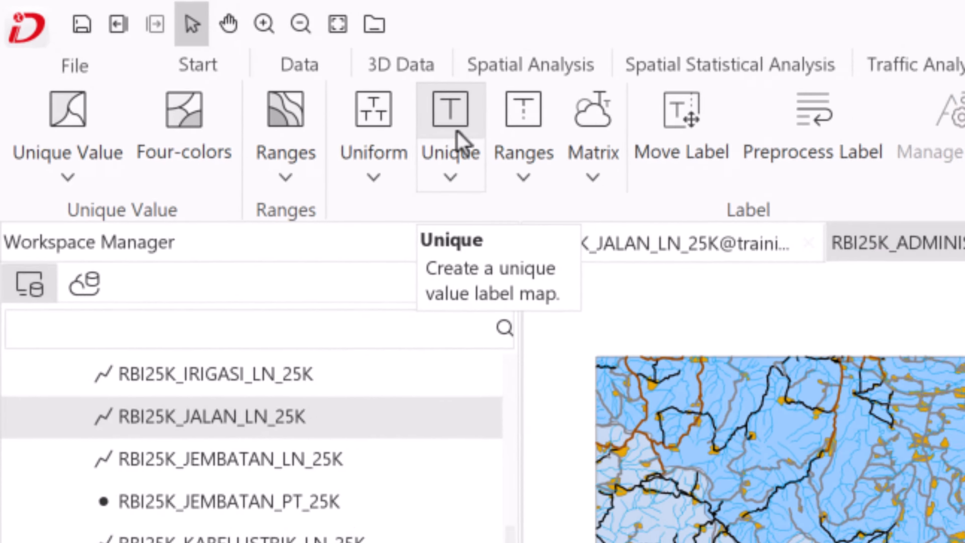
click(458, 137)
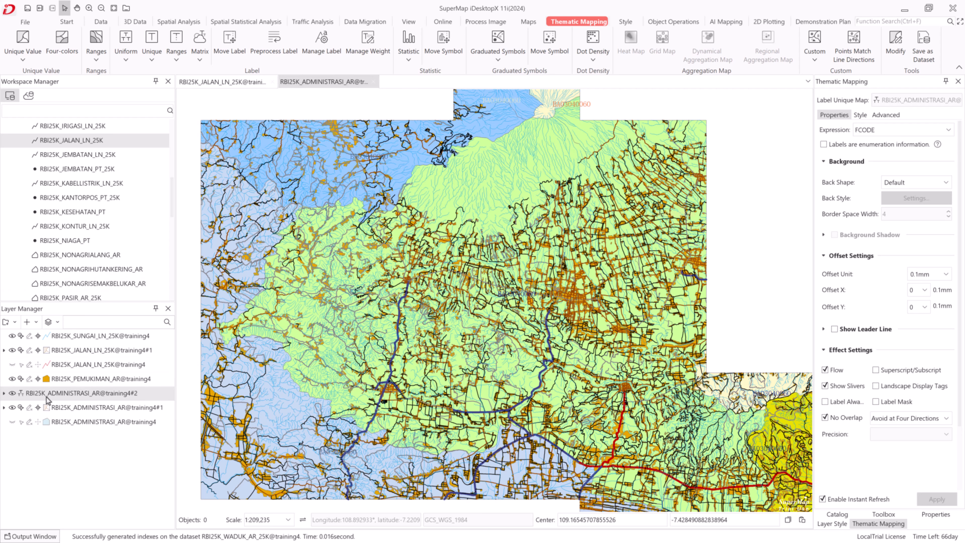
Hide the river layer, the road thematic layer and the settlement layer
click(12, 336)
click(12, 350)
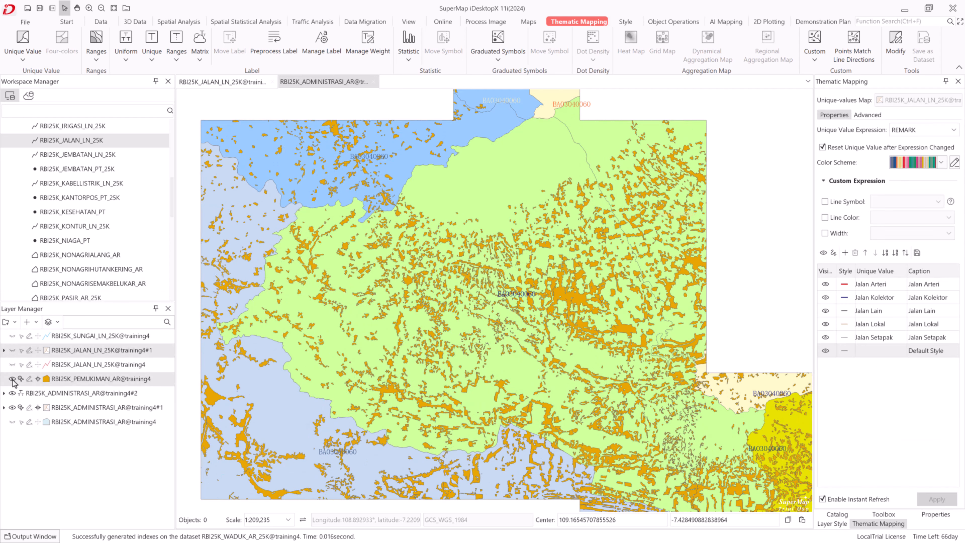
click(12, 378)
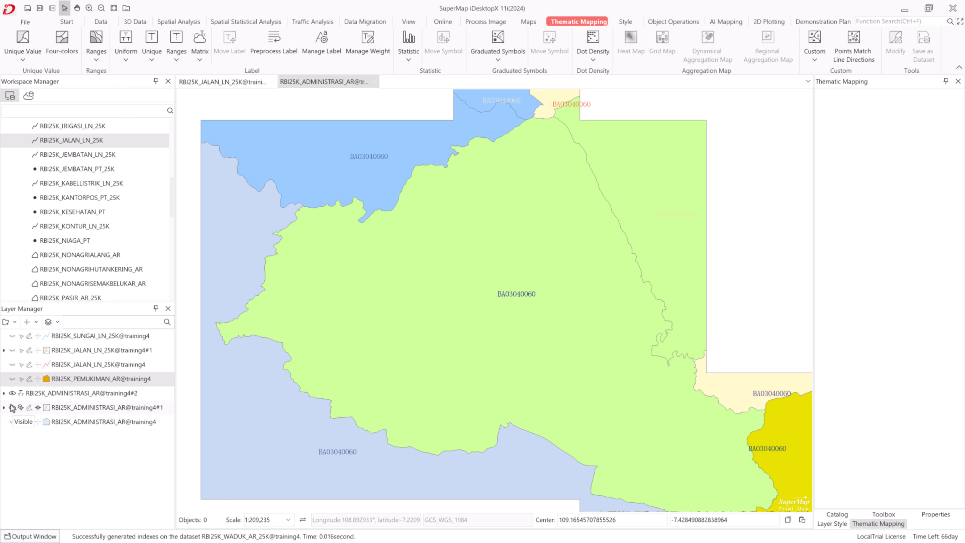
Set the label expression of the unique value label layer RBI25K_ADMINISTRASI_AR@training4#2 to NAMOBJ
click(76, 393)
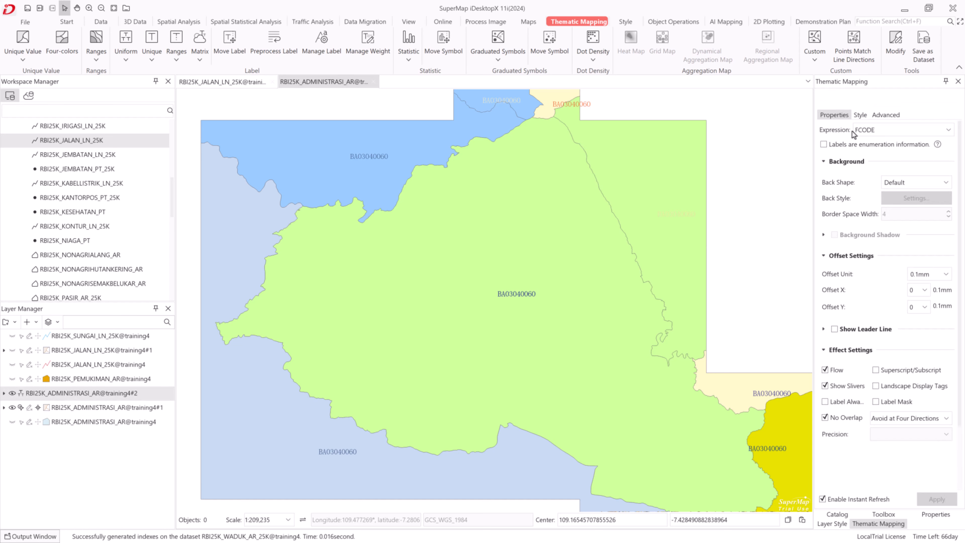
click(948, 130)
scroll(934, 154, down, 3)
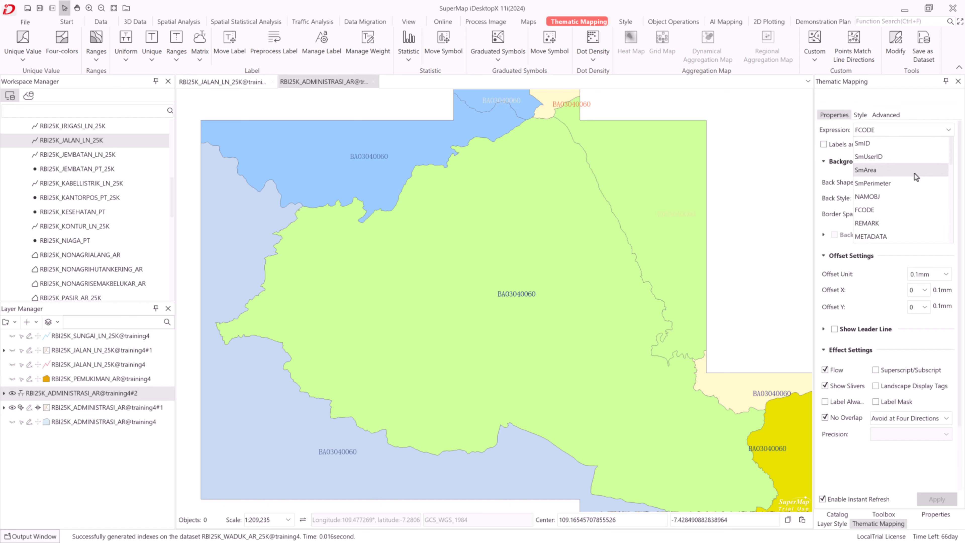
click(912, 197)
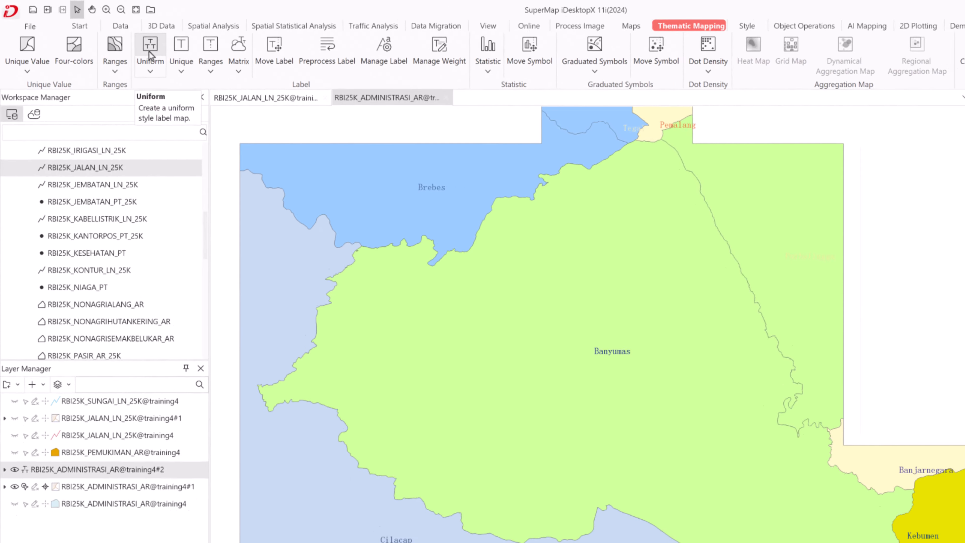
Create a uniform style label map for the administrative areas, and hide the unique value label layer
click(264, 114)
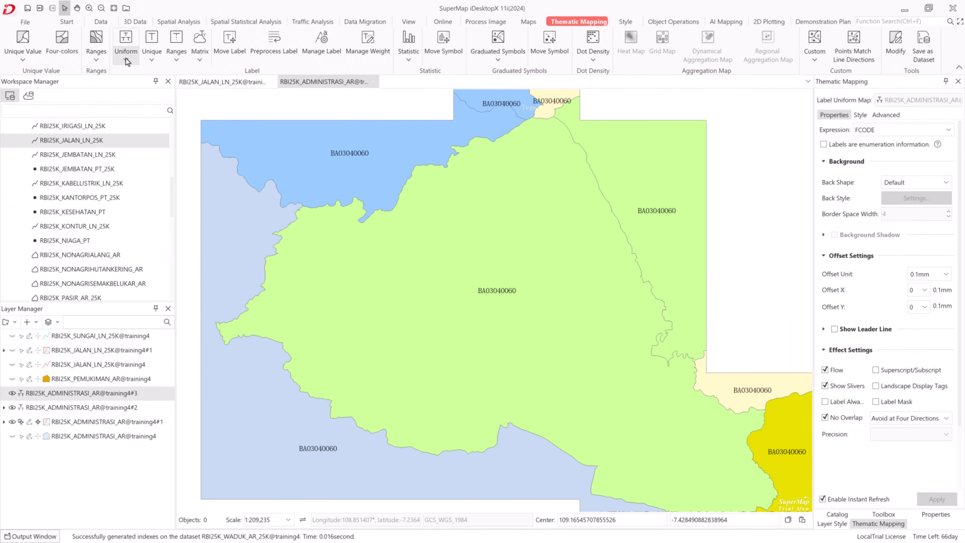
click(12, 408)
click(12, 394)
click(12, 393)
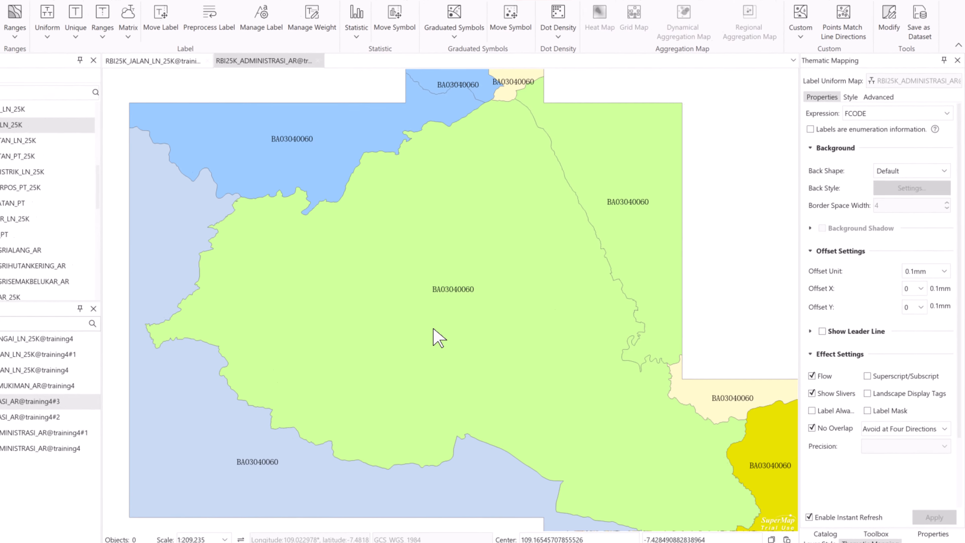
Set the uniform label map's expression to NAMOBJ
click(948, 130)
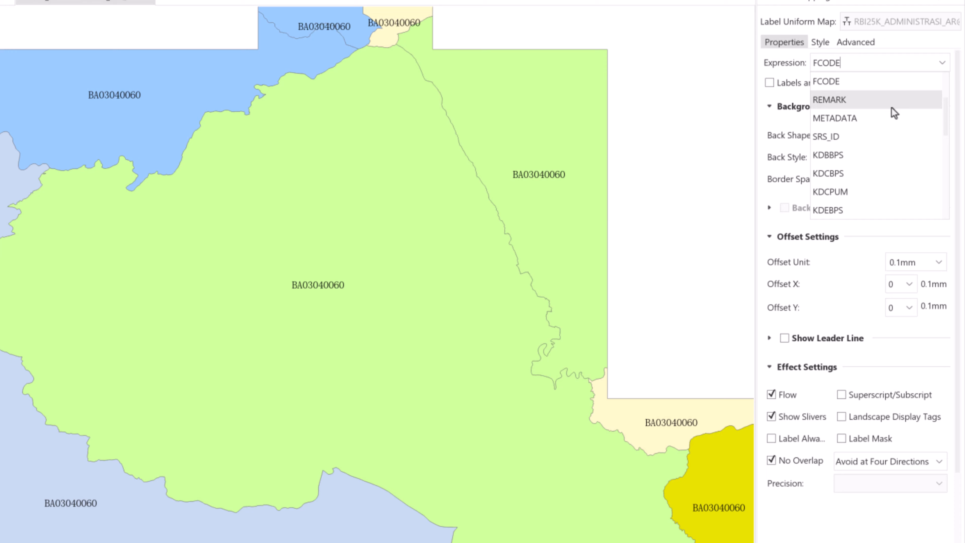
scroll(891, 107, up, 2)
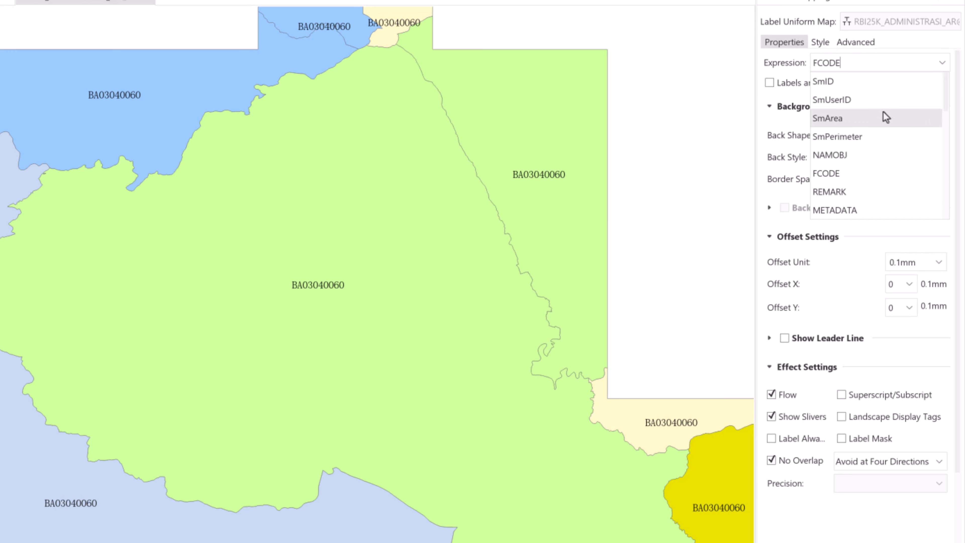
click(860, 155)
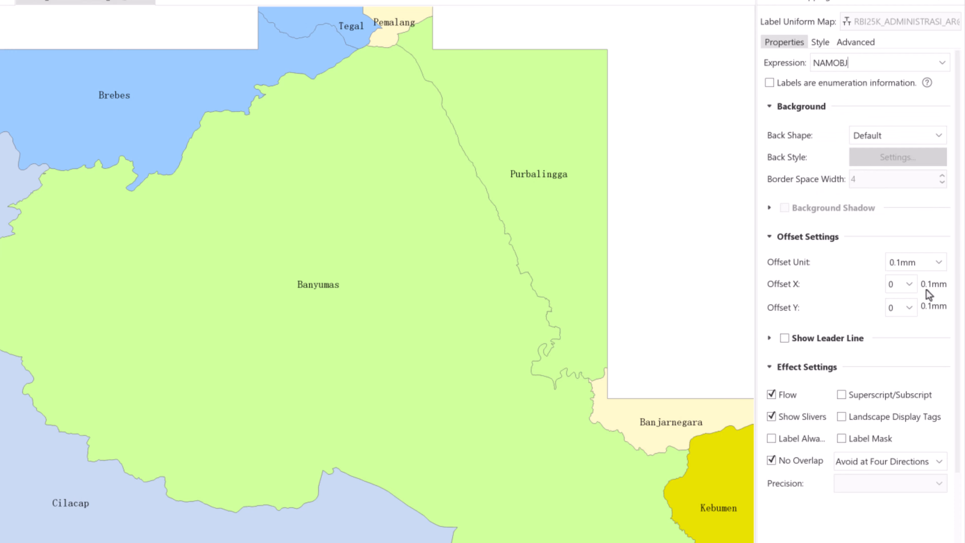
Give the uniform labels a Rectangle background shape
click(944, 132)
click(943, 131)
click(938, 134)
click(909, 173)
click(942, 132)
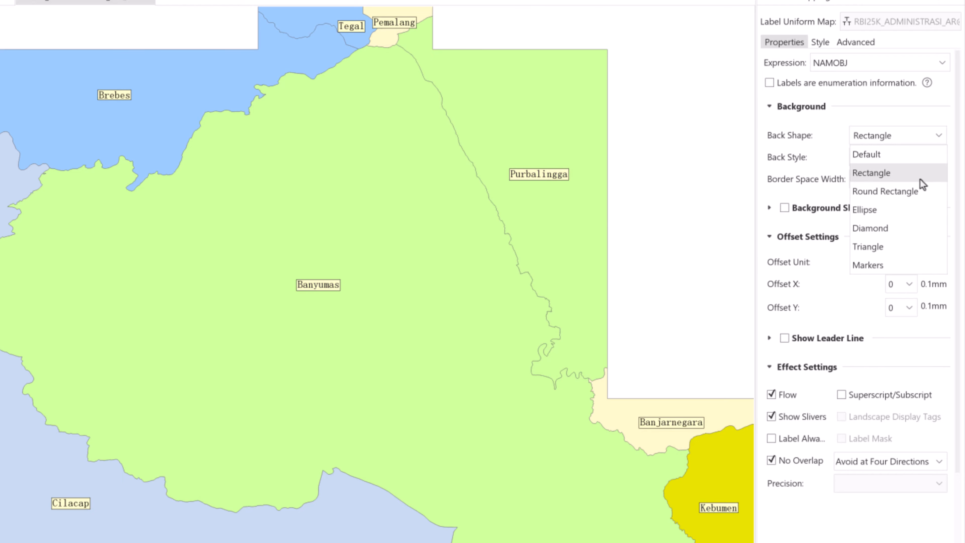
click(919, 175)
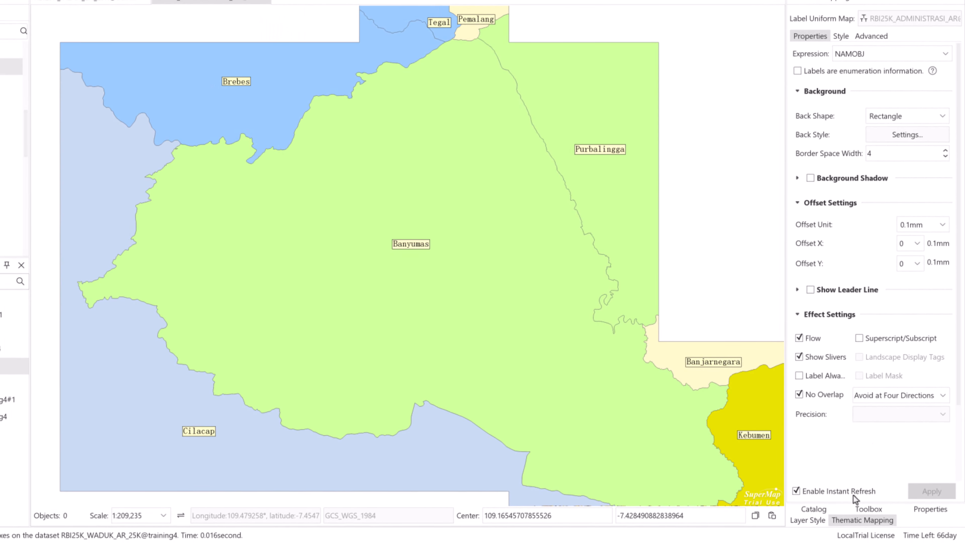
Set the font of the uniform administrative area labels to Arial
click(841, 37)
click(949, 54)
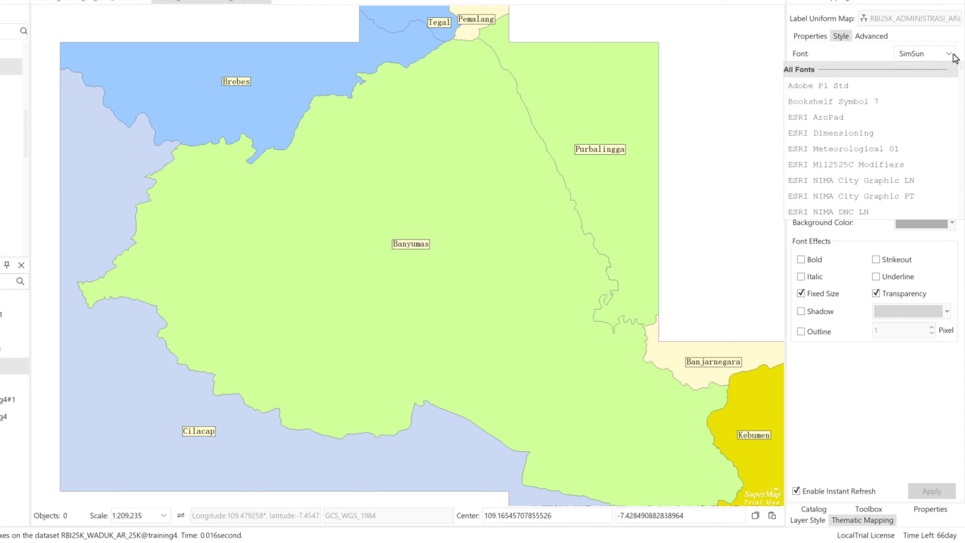
scroll(876, 119, down, 8)
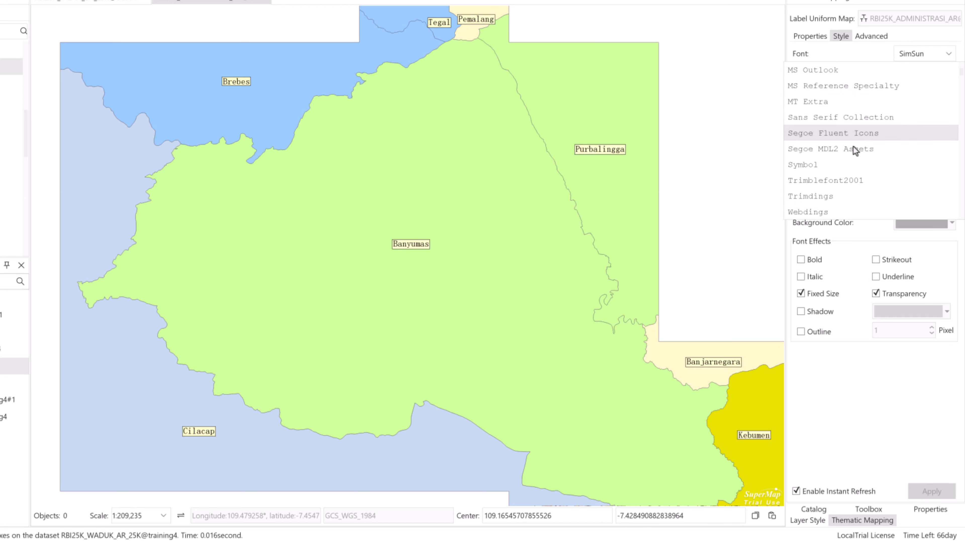
scroll(851, 154, down, 2)
click(841, 167)
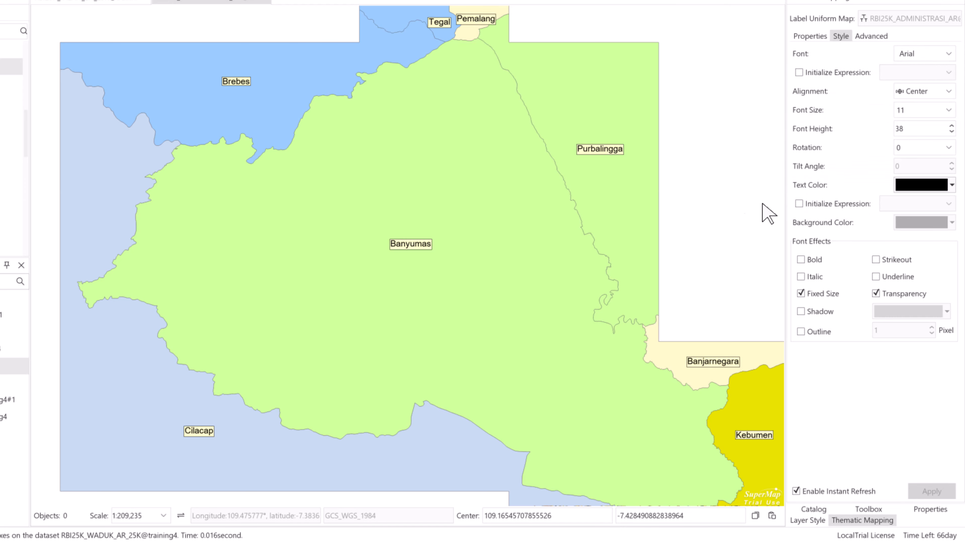
Enlarge the uniform labels to font size 14.5 with a font height of 52
click(949, 110)
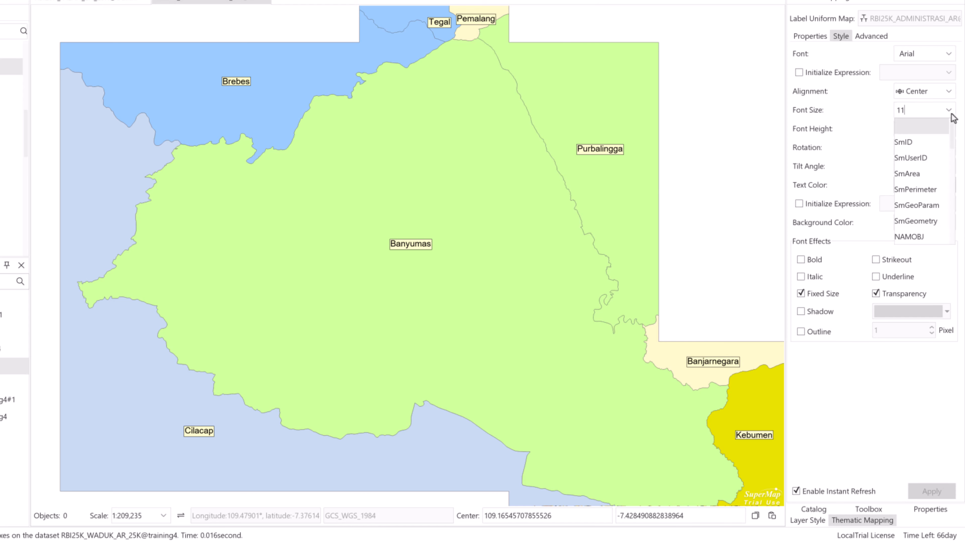
scroll(922, 166, down, 1)
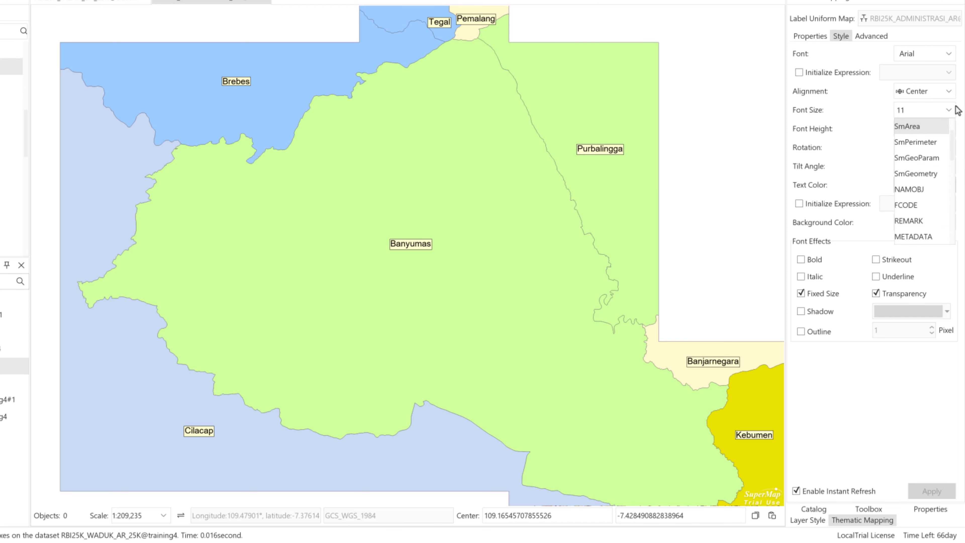
click(936, 108)
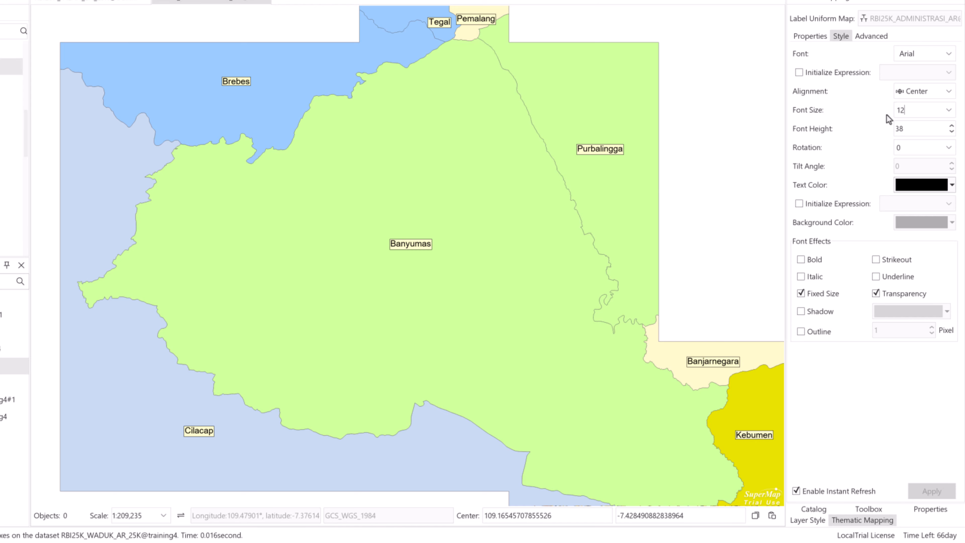
click(936, 108)
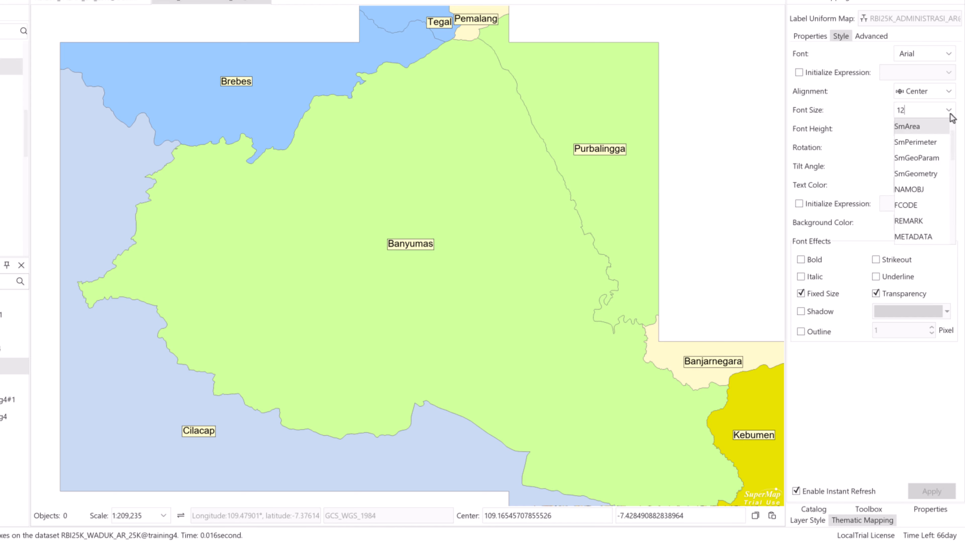
click(901, 111)
text(14)
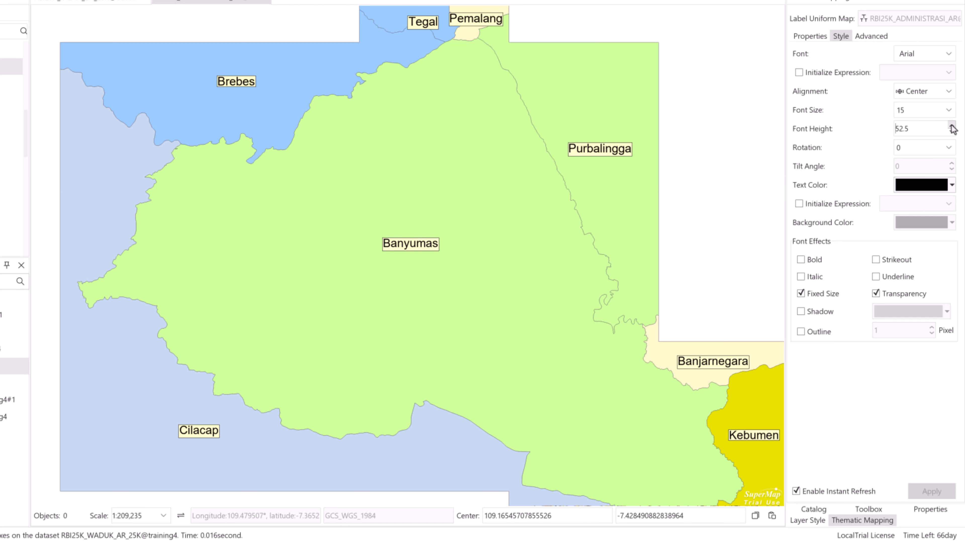
click(951, 126)
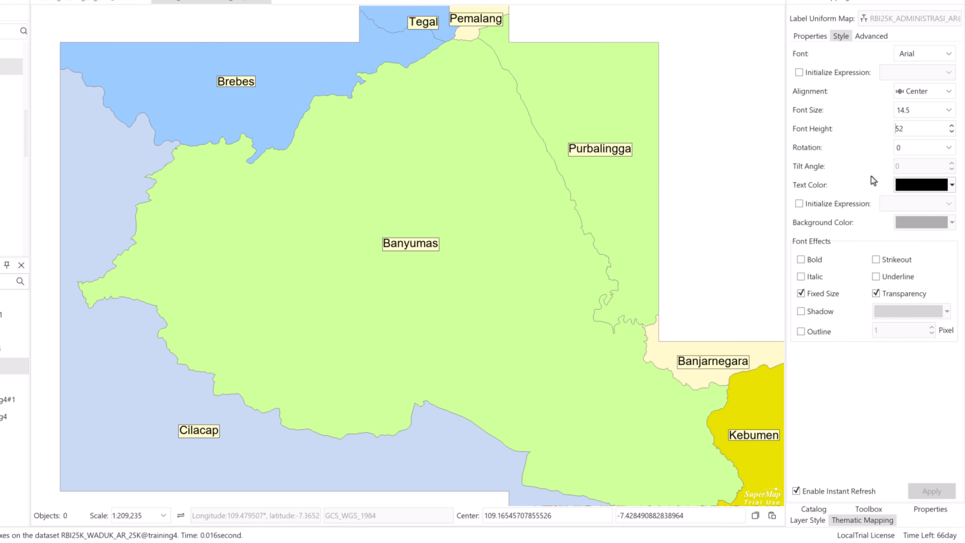
Try a label rotation of 90 and restore the rotation to 0
click(948, 148)
text(9)
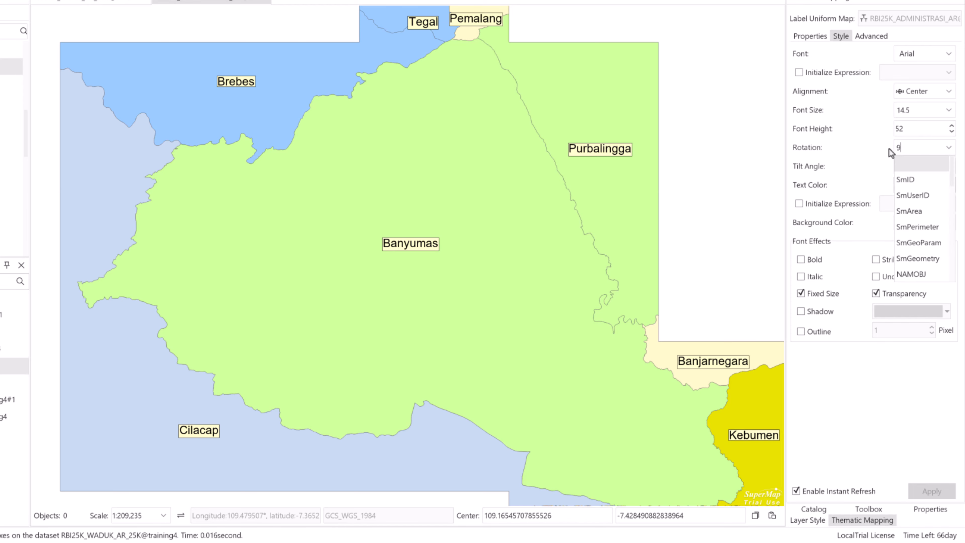
text(0)
key(Return)
drag(938, 151, 880, 150)
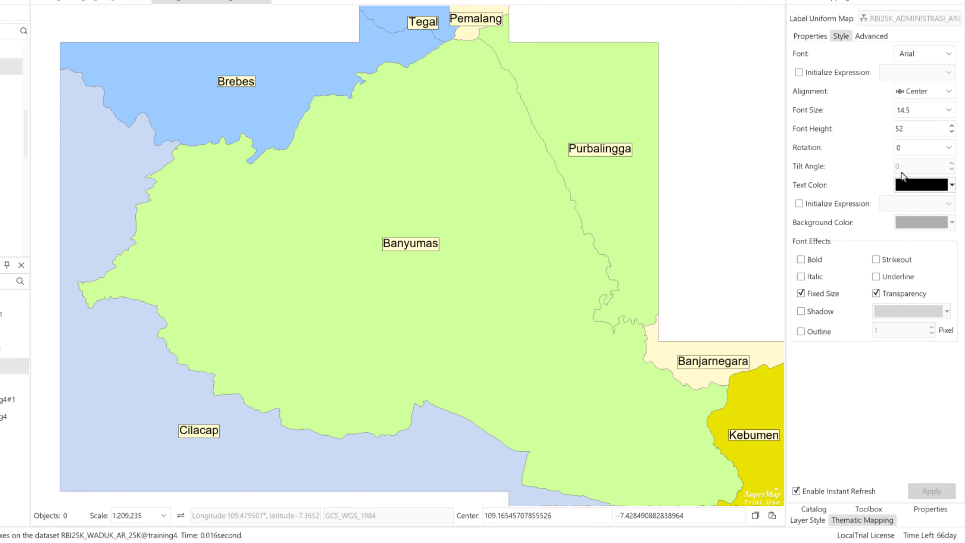
Open the text color choices for the uniform labels
click(952, 186)
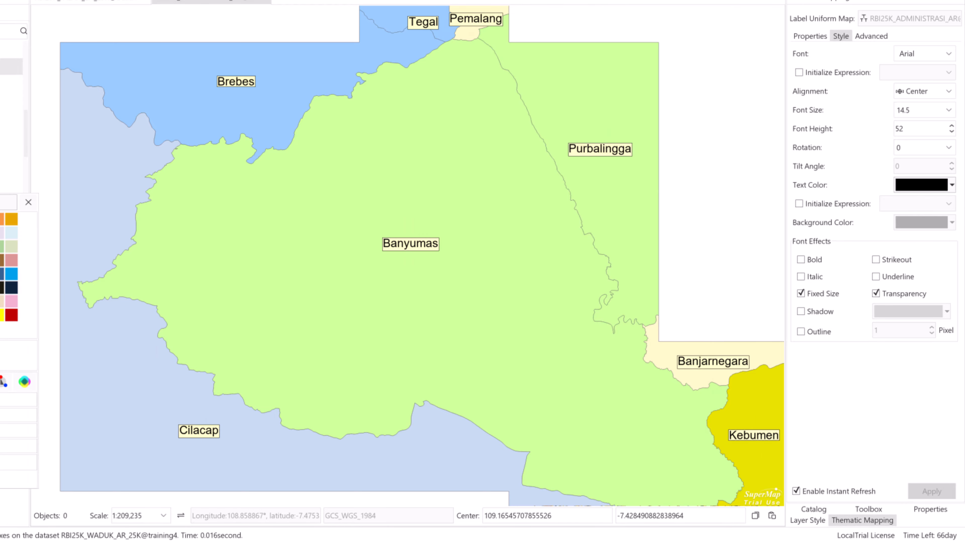
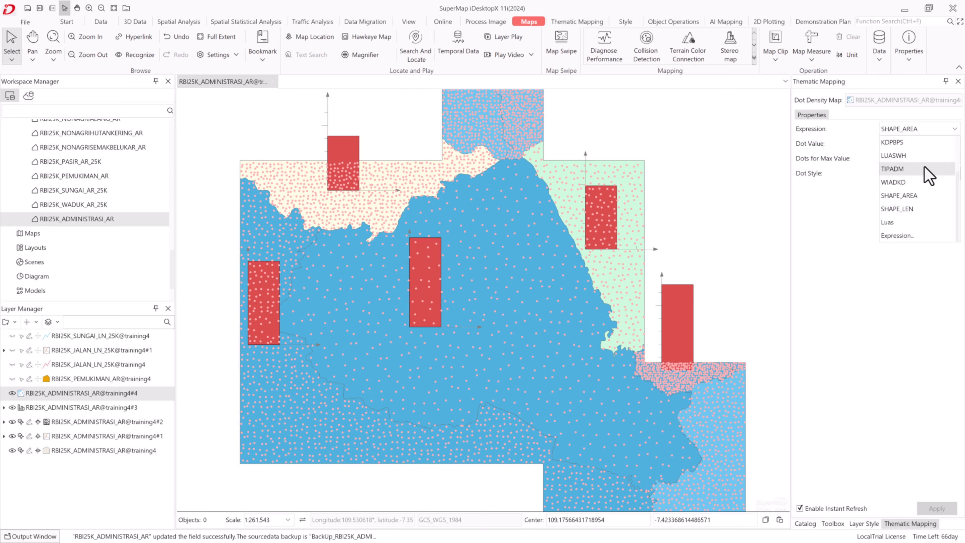
Set the dot density map's expression to KDPBPS, and hide the dot density and column graph layers
click(921, 142)
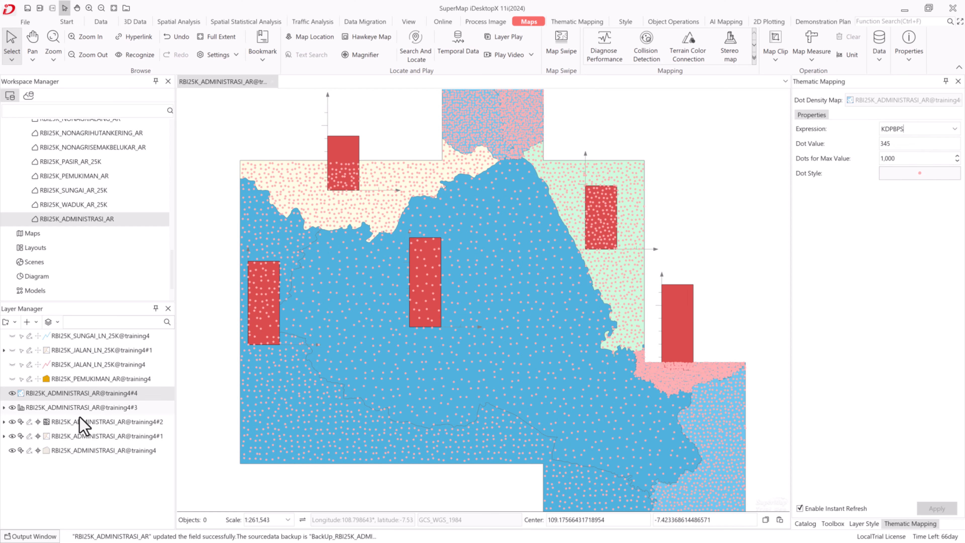
click(12, 393)
click(12, 407)
Create a graduated symbols map from the base RBI25K_ADMINISTRASI_AR@training4 layer with KDPBPS as its expression
click(95, 450)
click(578, 22)
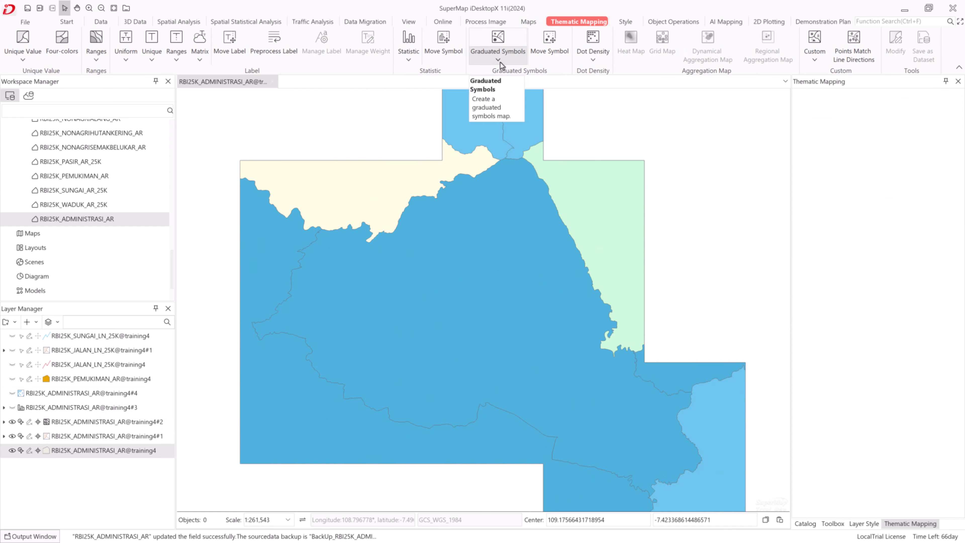
click(497, 59)
click(491, 94)
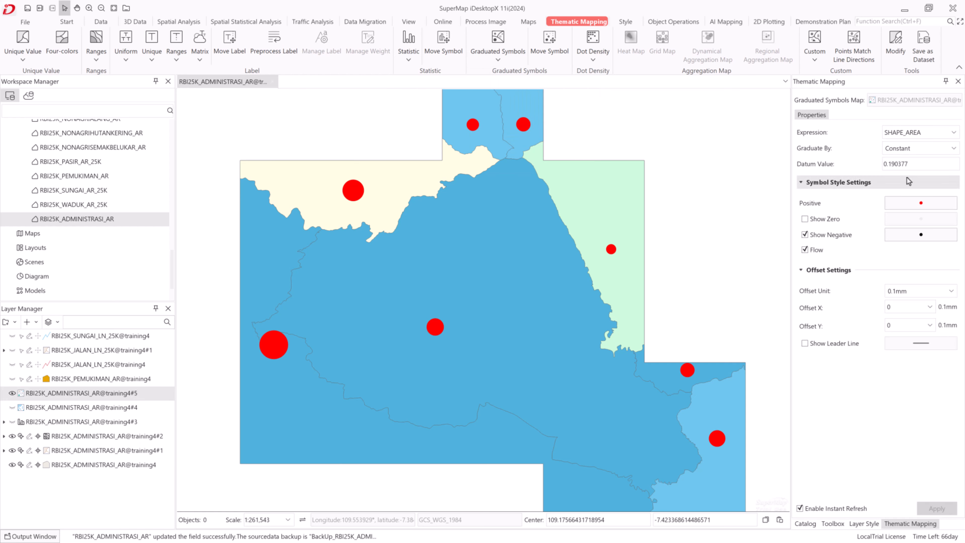
click(956, 132)
click(940, 149)
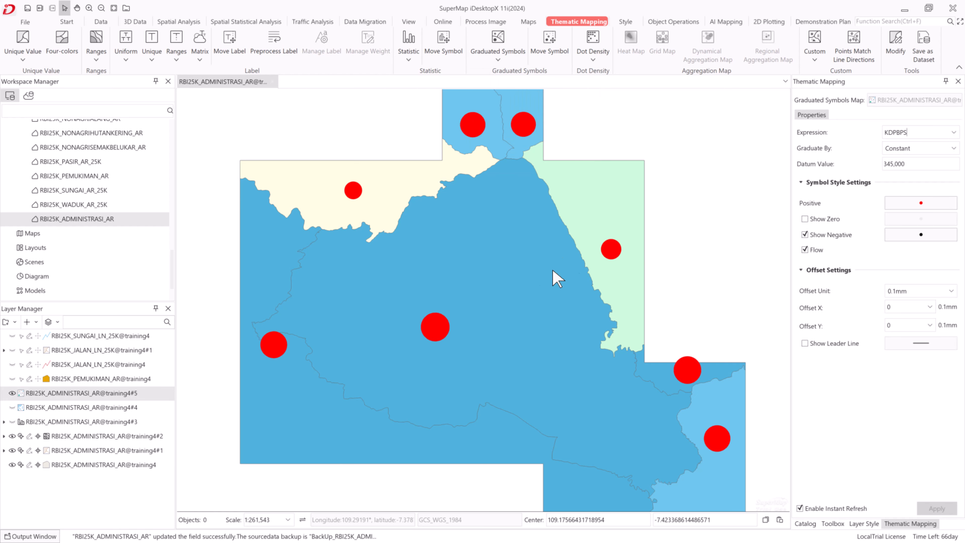
Briefly show the dot density and column graph layers to compare them with the graduated symbols, and hide them again
click(12, 407)
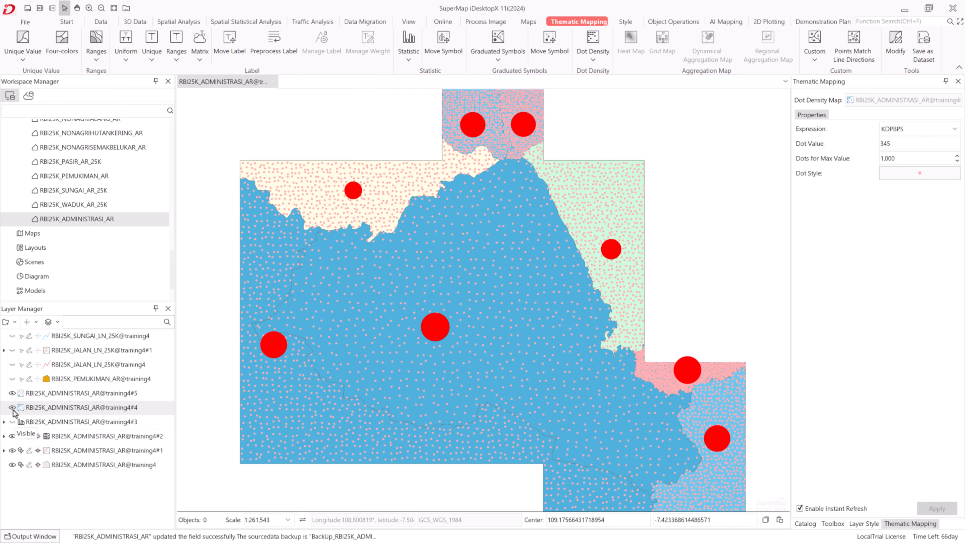
click(12, 407)
click(13, 422)
click(12, 421)
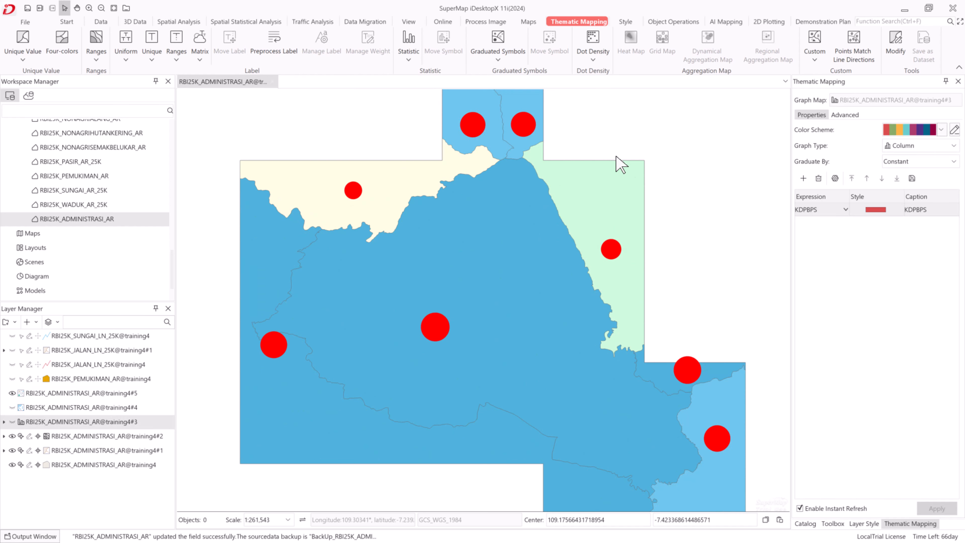
Hide the graduated symbols and ranges layers, and show the river, road, settlement and uniform label layers
click(13, 393)
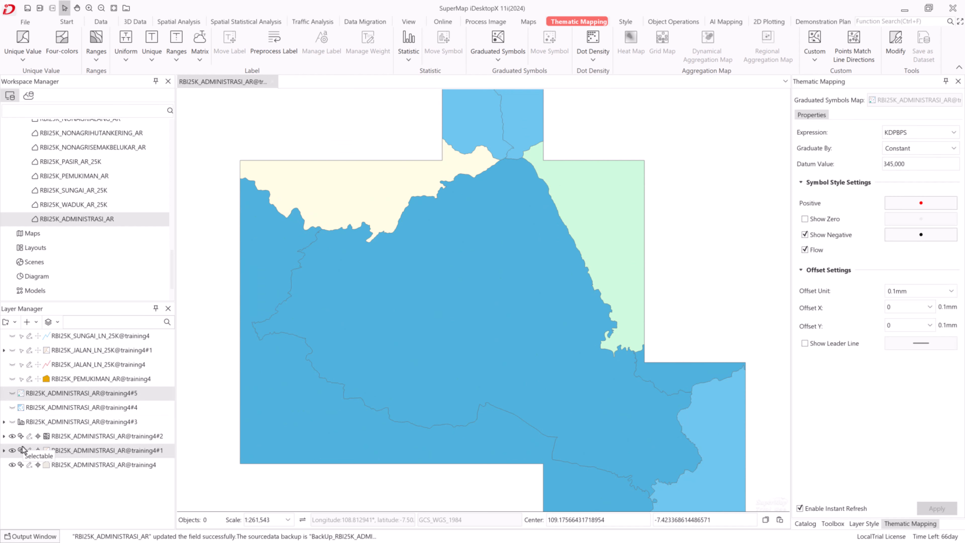
click(12, 435)
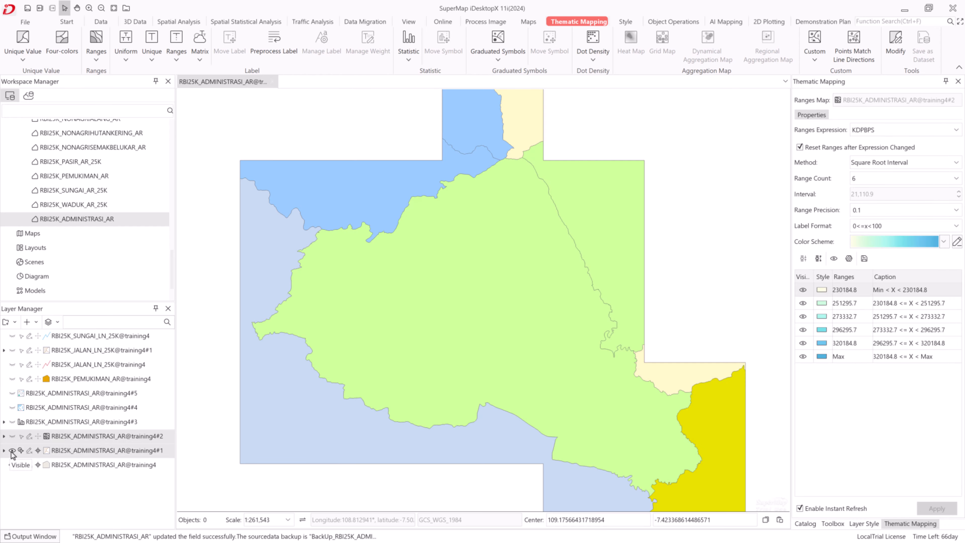
click(12, 335)
click(12, 350)
click(12, 364)
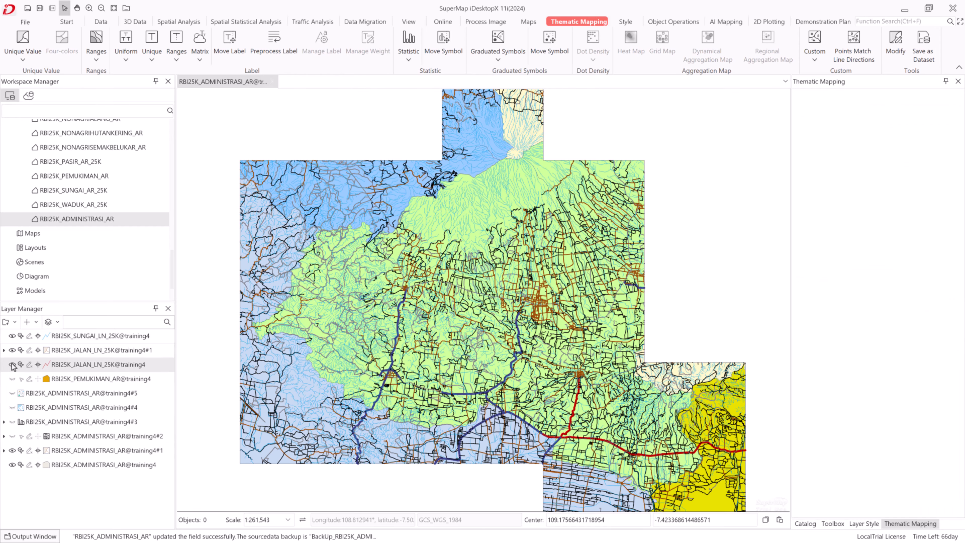
click(11, 381)
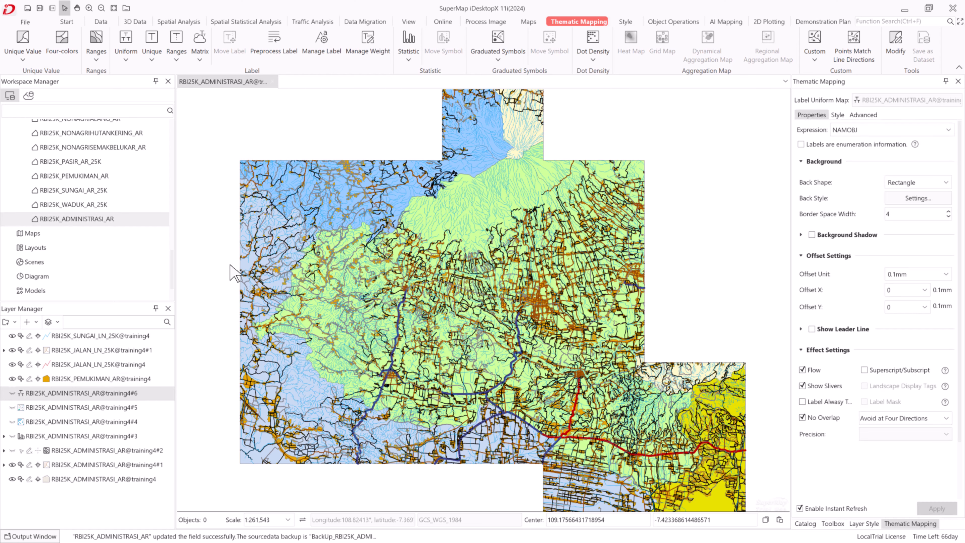
click(12, 394)
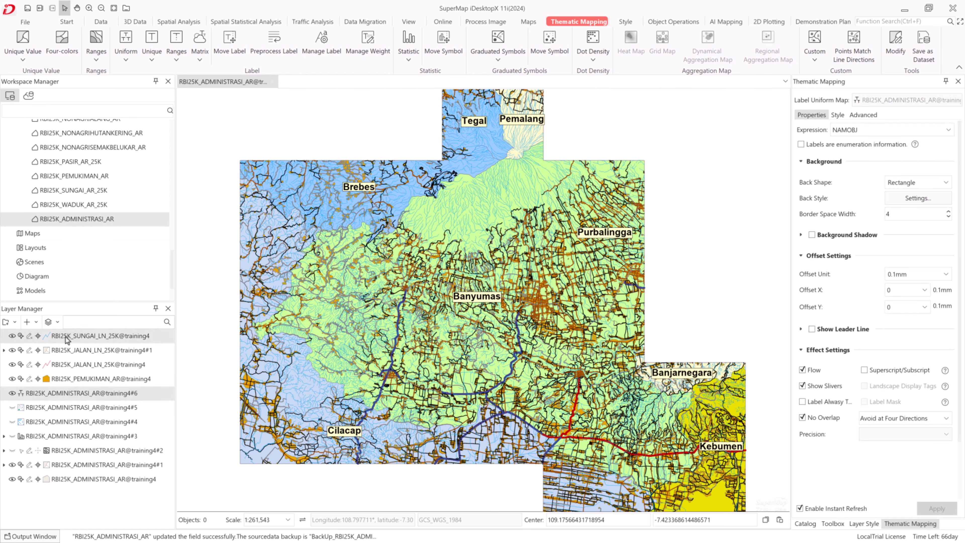
scroll(182, 154, up, 4)
scroll(207, 184, down, 3)
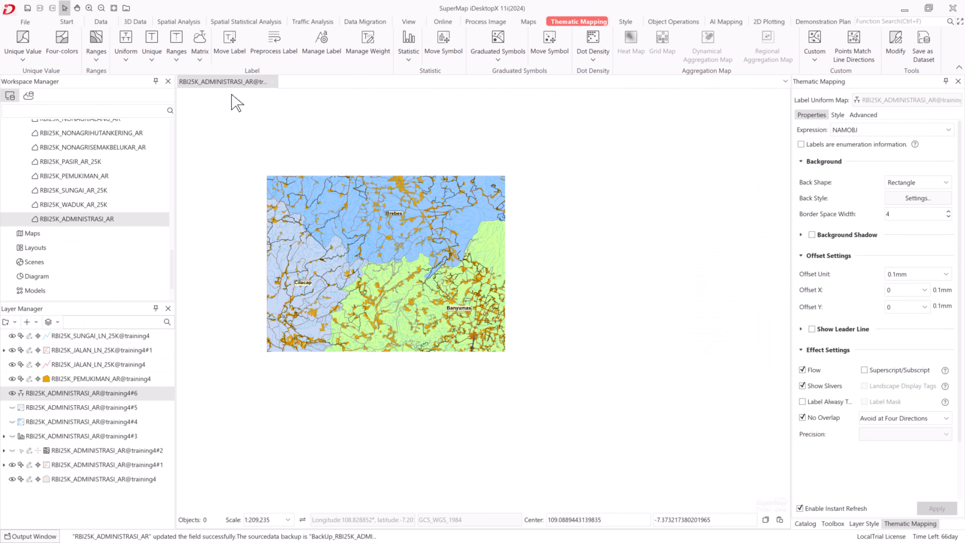
right_click(232, 85)
click(75, 381)
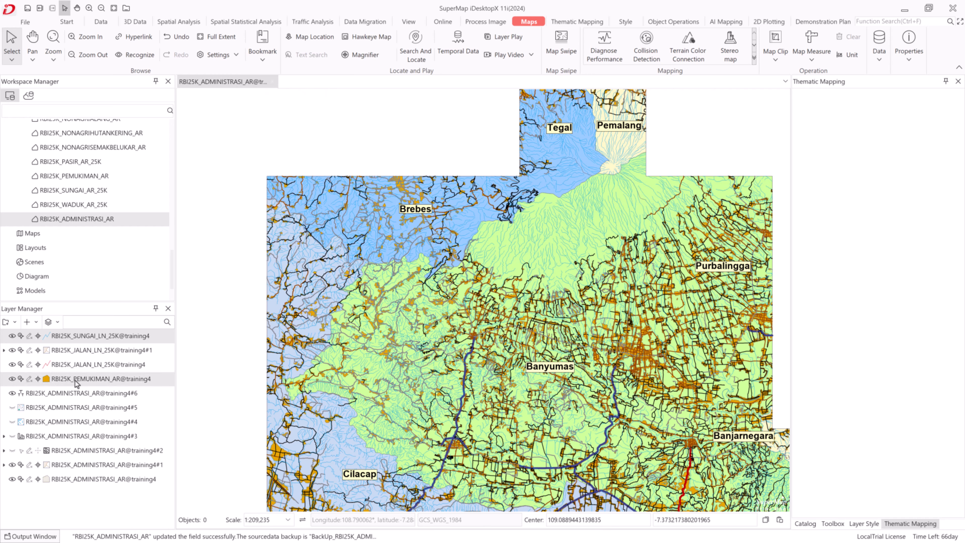
right_click(30, 233)
click(213, 344)
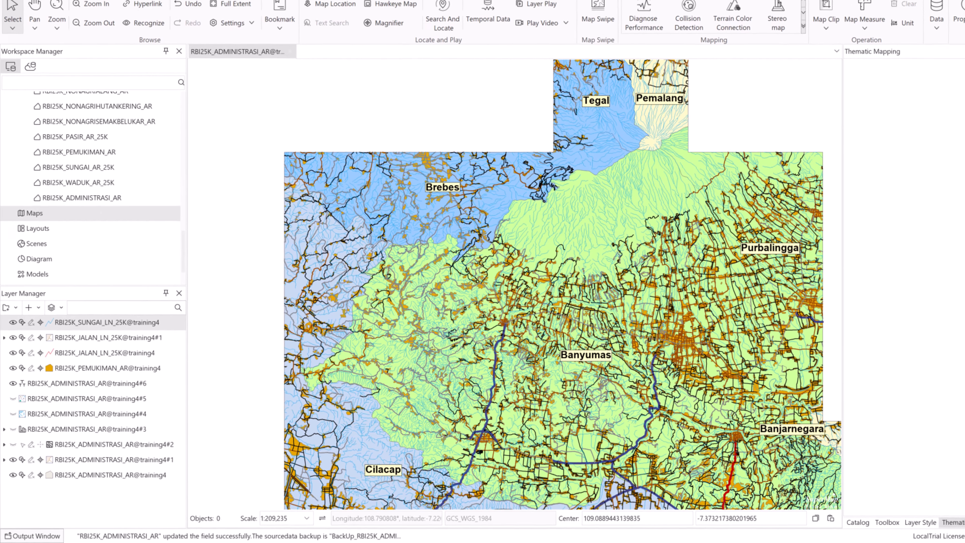
Save the layered map in the workspace under the name Peta_Banyumas1
scroll(88, 152, up, 5)
right_click(492, 235)
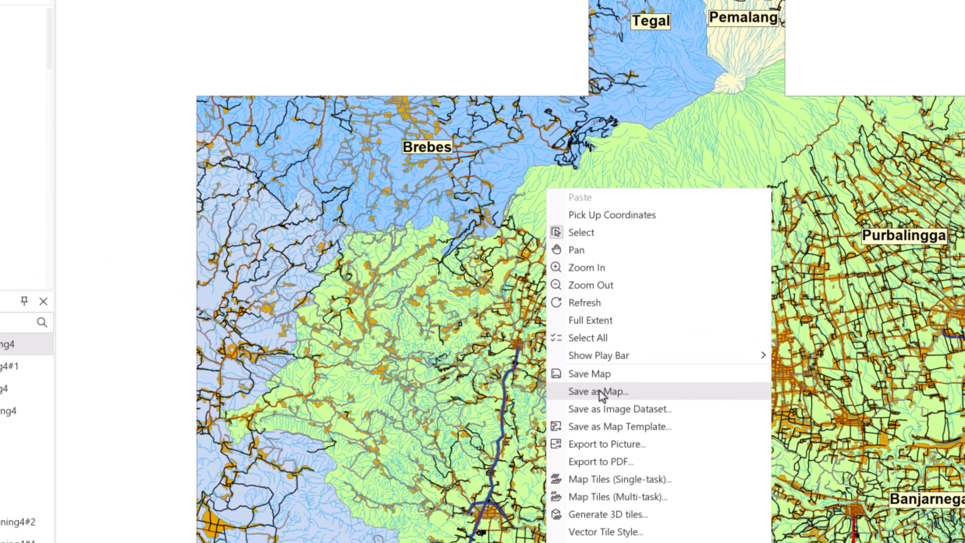
click(607, 383)
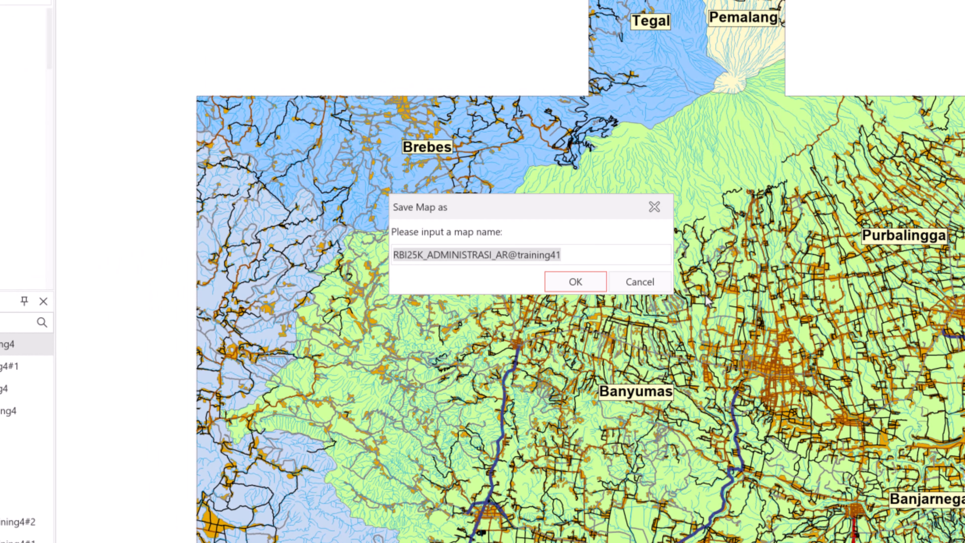
text(Pert)
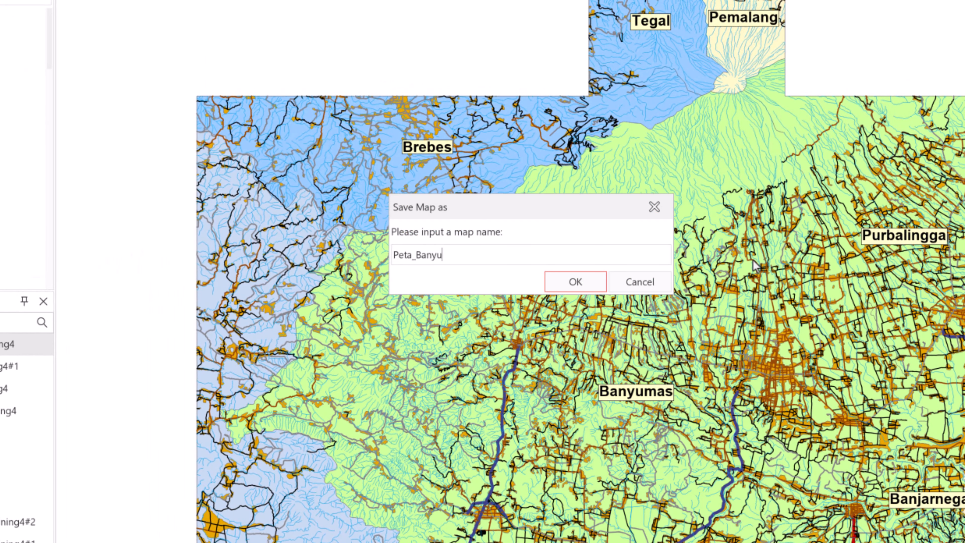
key(Return)
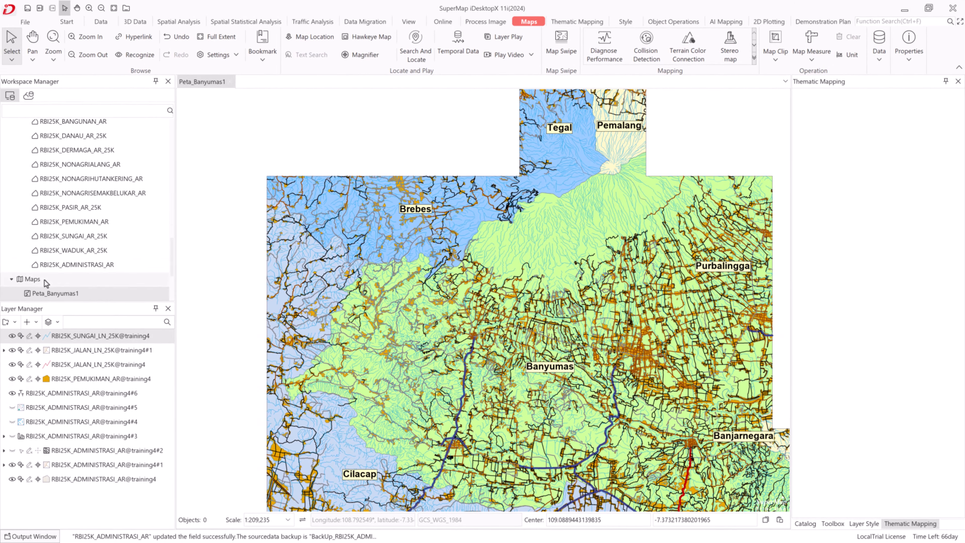
Close the Peta_Banyumas1 map with its changes saved, and reopen it from the workspace
scroll(45, 279, down, 3)
click(230, 82)
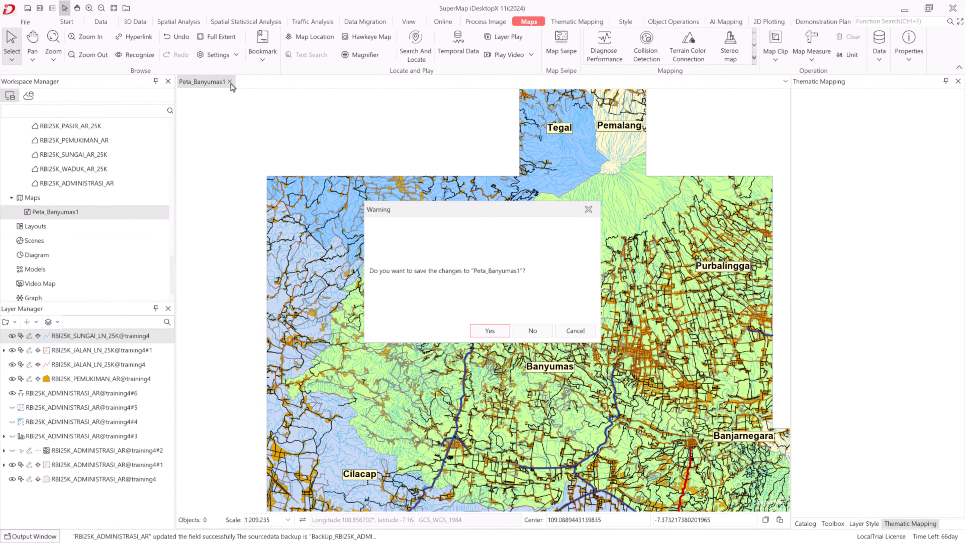
click(490, 327)
double_click(63, 213)
drag(556, 269, 551, 313)
scroll(550, 312, down, 3)
scroll(464, 301, up, 1)
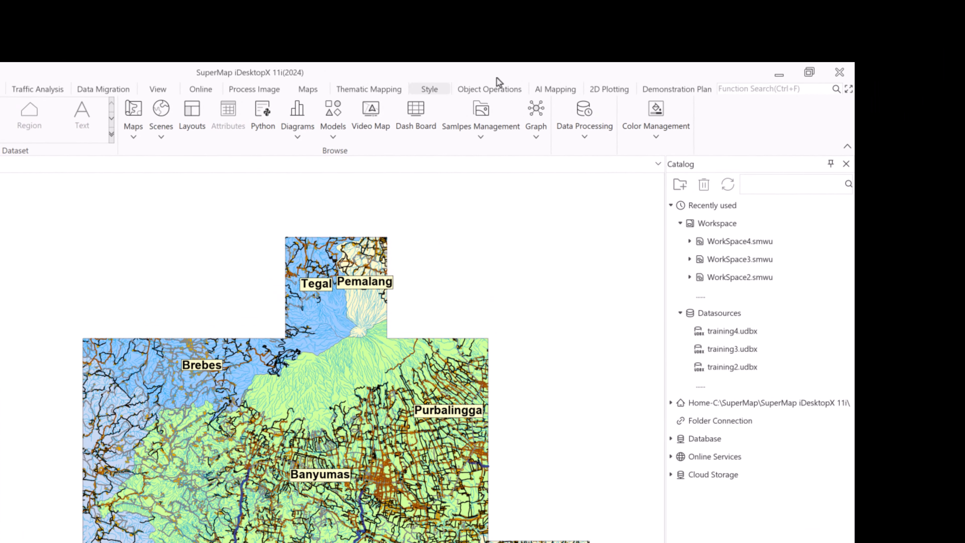
Try the red-and-yellow light-trails style from AI Mapping on Peta_Banyumas1, without loading a custom style image
click(556, 90)
scroll(344, 455, up, 3)
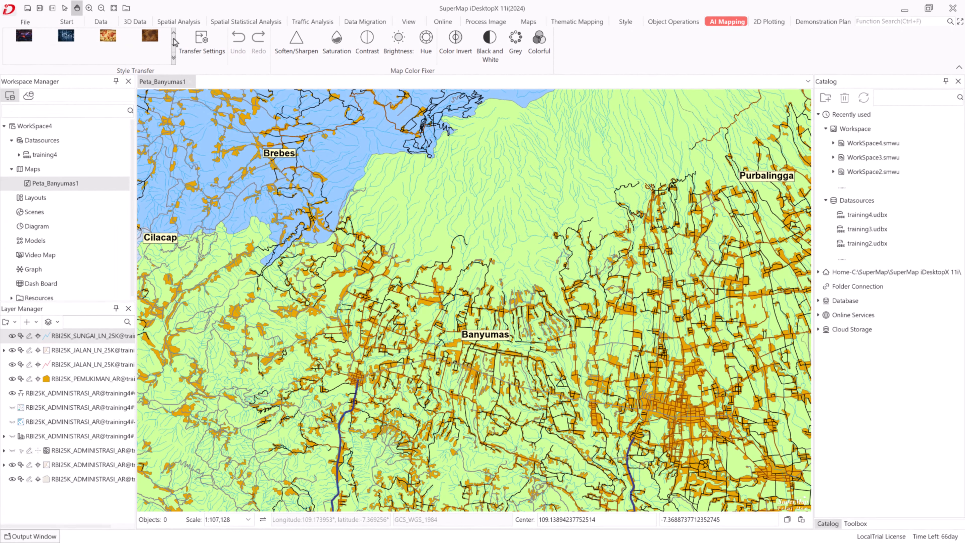
click(175, 60)
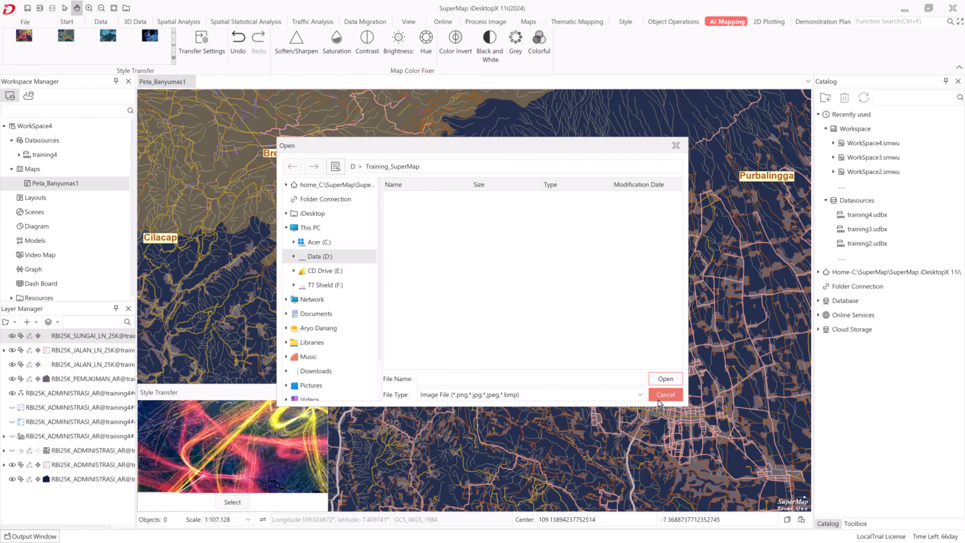
click(663, 395)
scroll(537, 366, down, 2)
scroll(545, 360, down, 2)
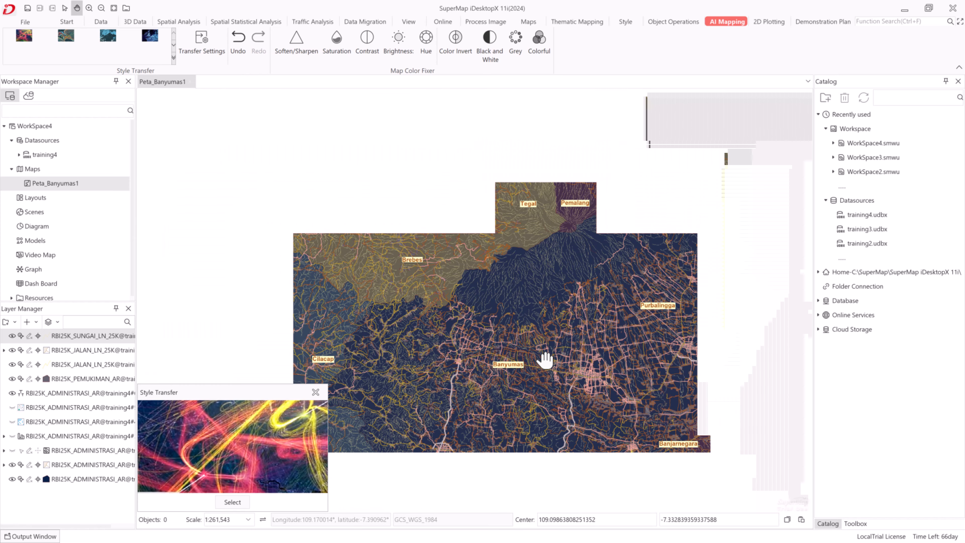
drag(565, 380, 536, 234)
scroll(547, 256, up, 3)
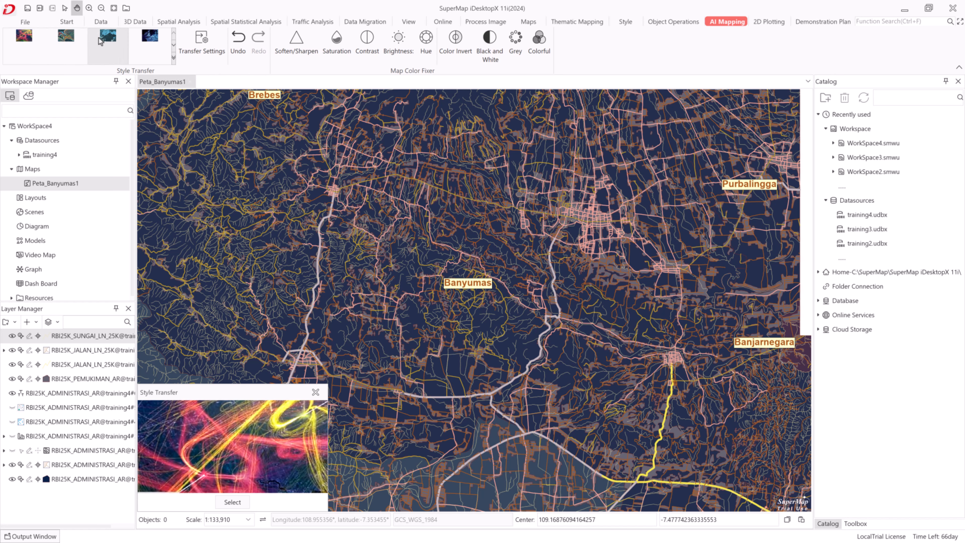
Transfer the dark blue glowing-network style to the map and inspect it across the districts
click(162, 50)
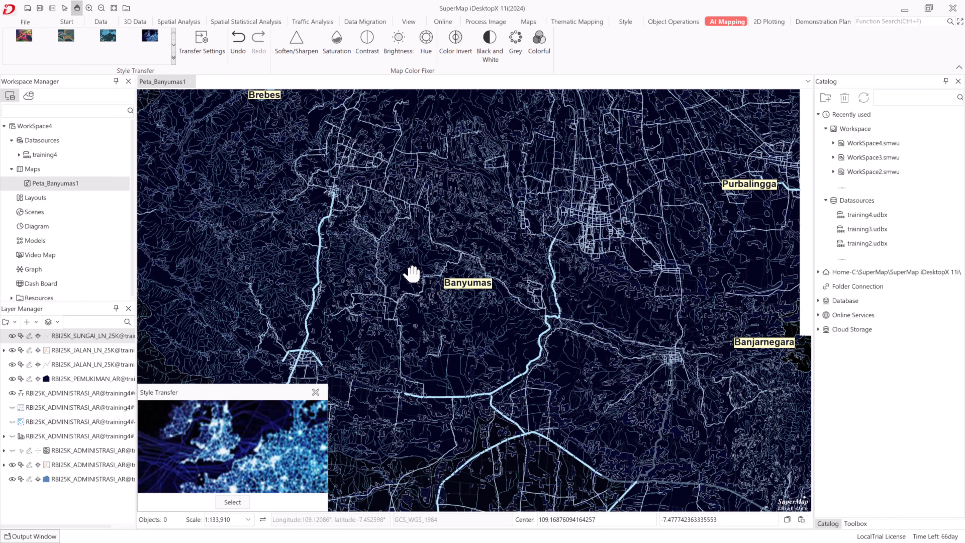
drag(412, 273, 342, 190)
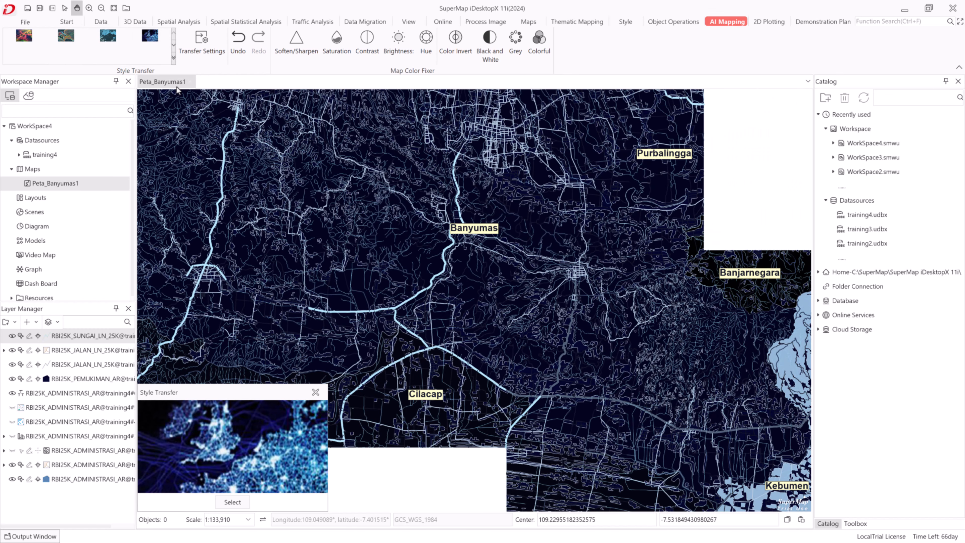
drag(523, 328, 361, 280)
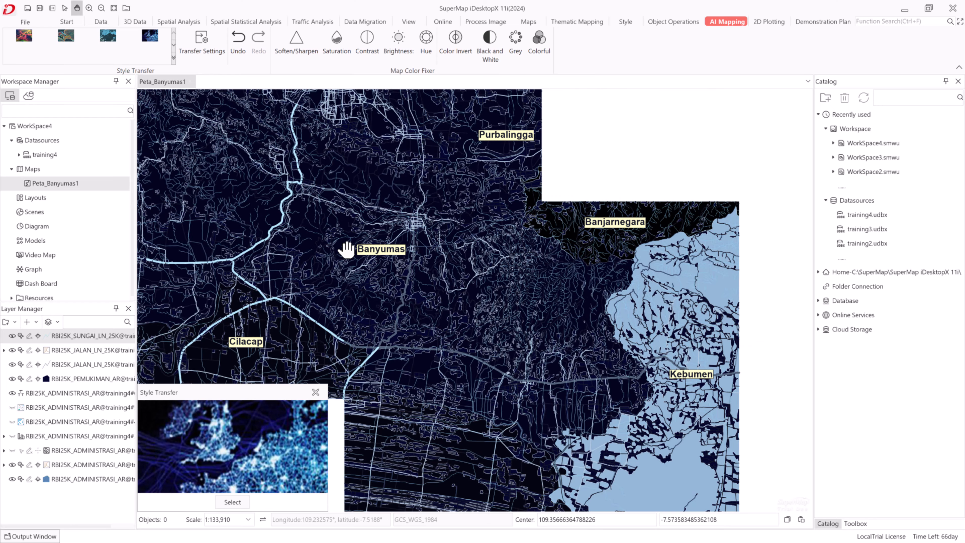
scroll(347, 250, down, 2)
drag(290, 204, 515, 291)
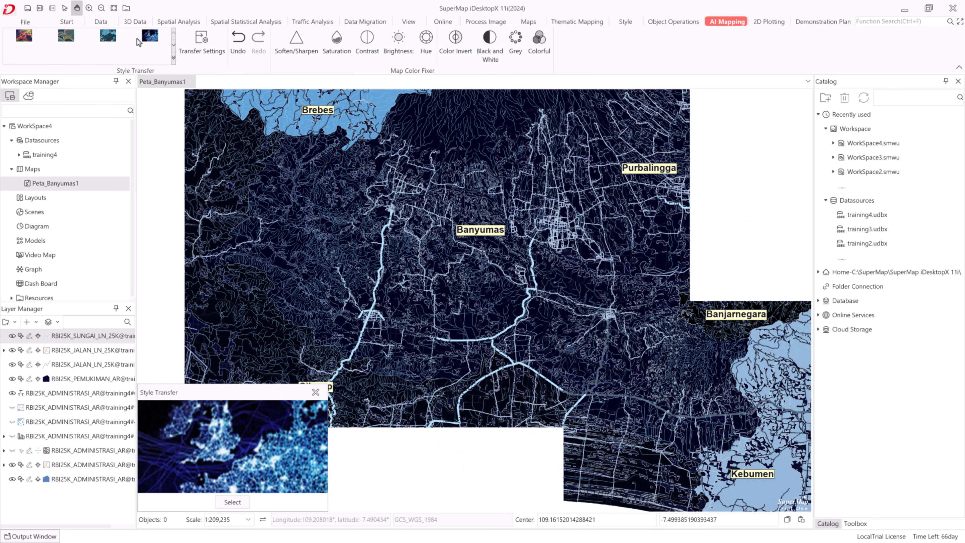
Try the beige watercolour street-map style and the blue-and-orange watercolour coastal style on the map
click(174, 46)
click(174, 46)
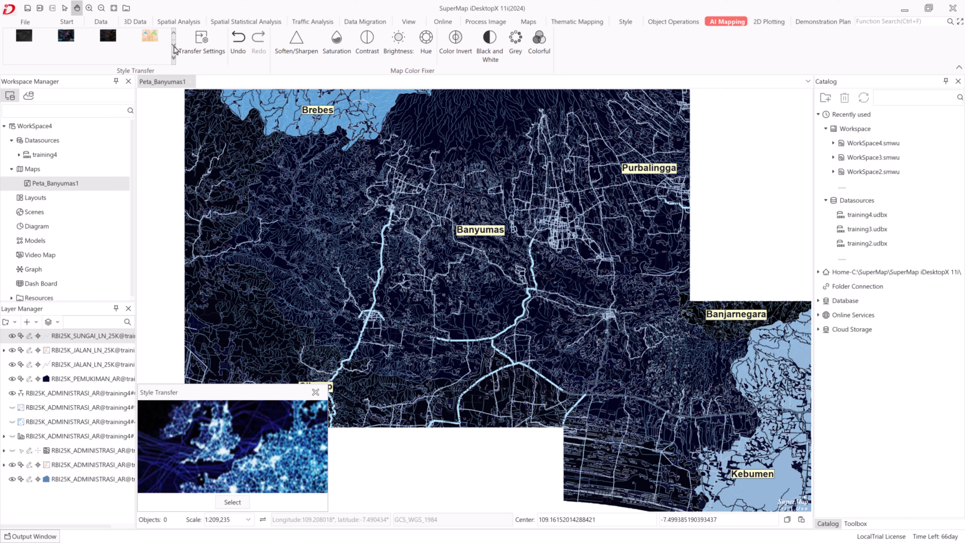
click(157, 39)
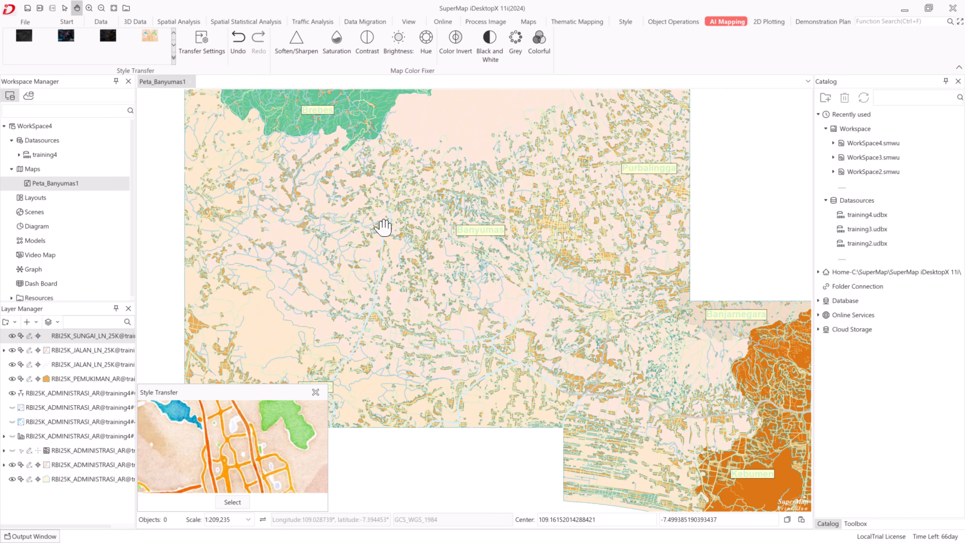
drag(551, 359, 602, 425)
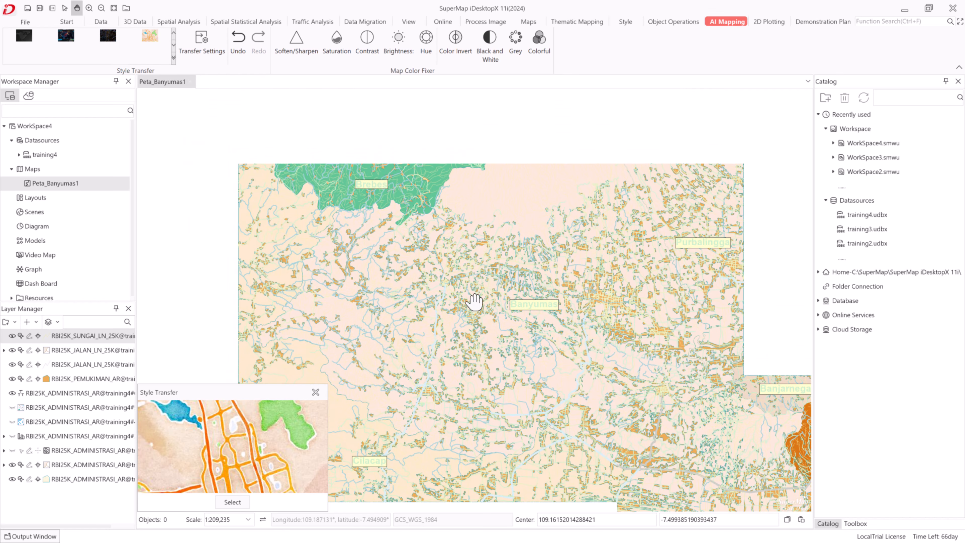
click(174, 45)
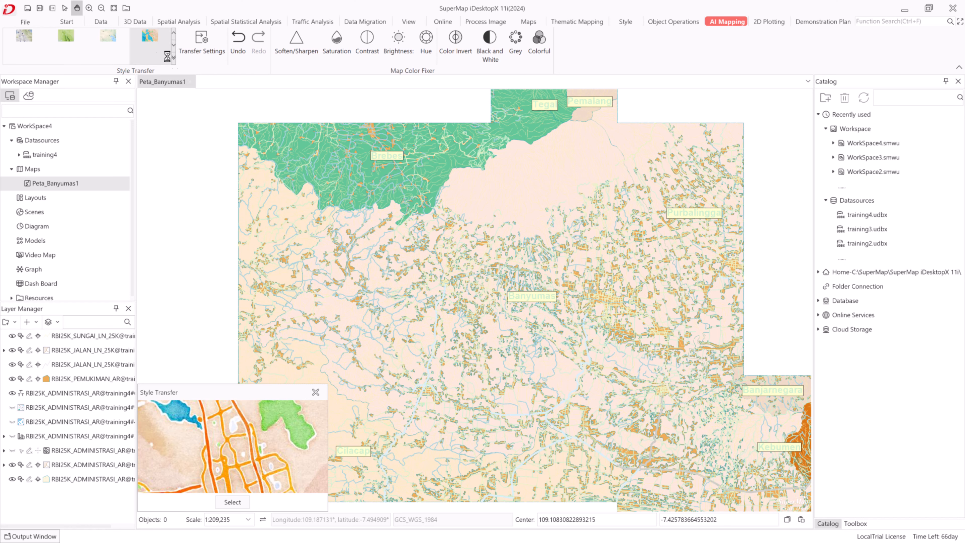
click(167, 53)
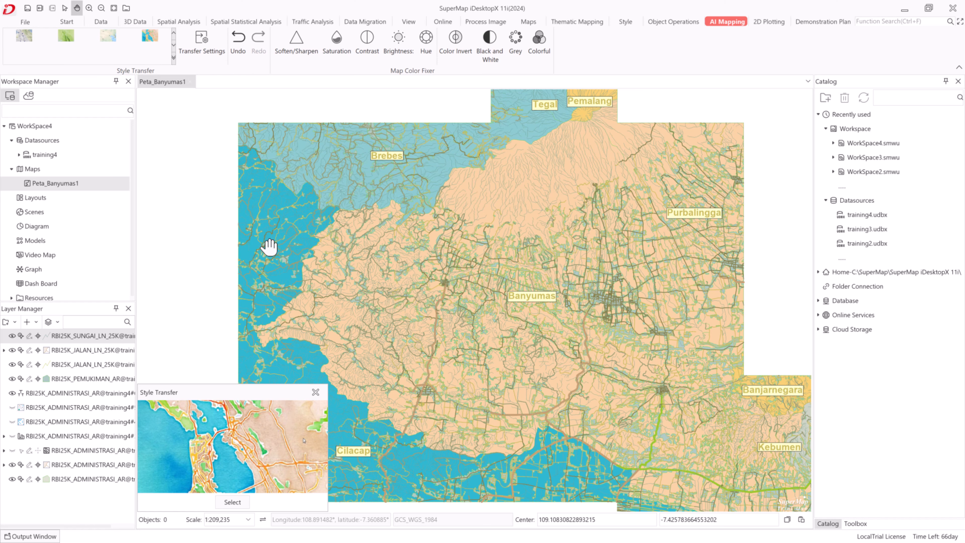
Try the green relief style and the pale base-map style with blue sea on the map
click(81, 59)
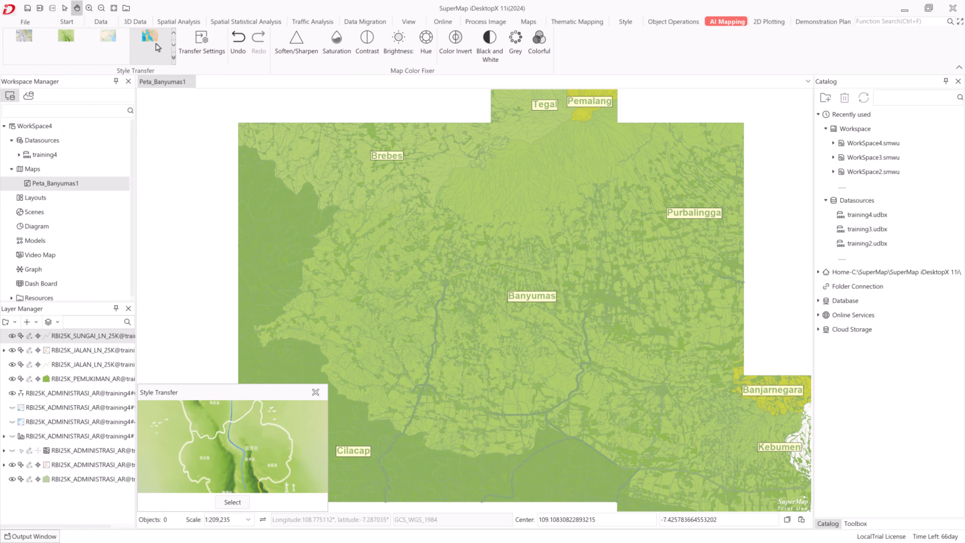
click(139, 51)
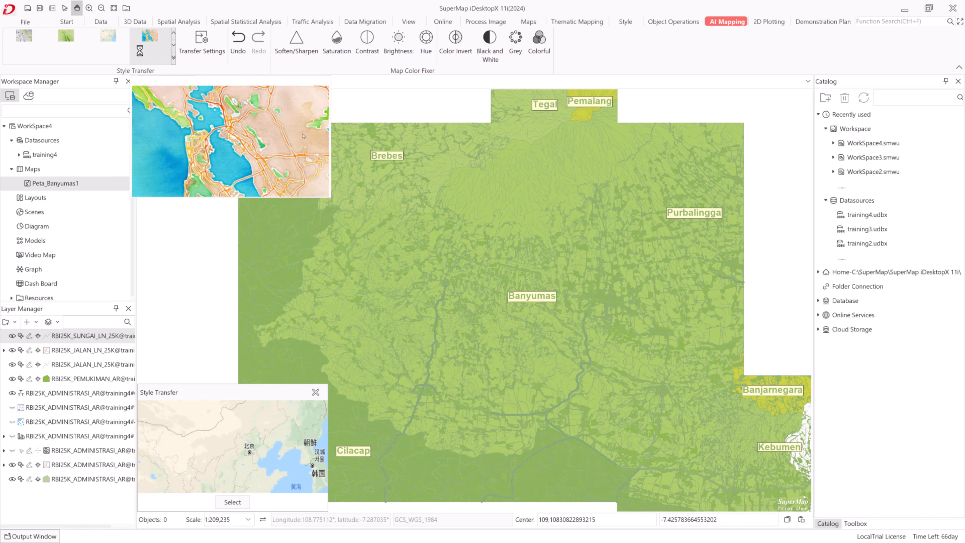
scroll(141, 53, down, 1)
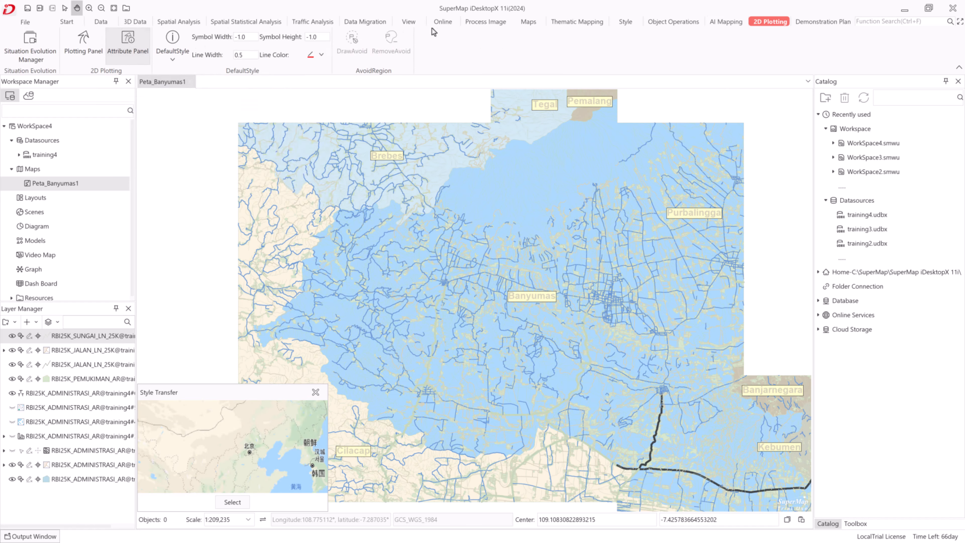
Reapply the watercolour street-map style from AI Mapping, followed by the watercolour coastal style
click(725, 21)
click(173, 45)
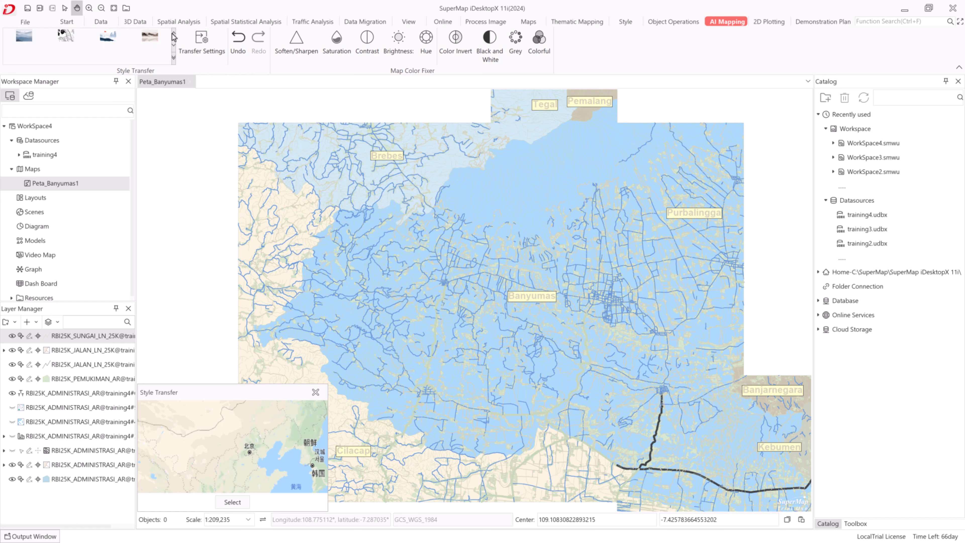
click(173, 46)
click(169, 45)
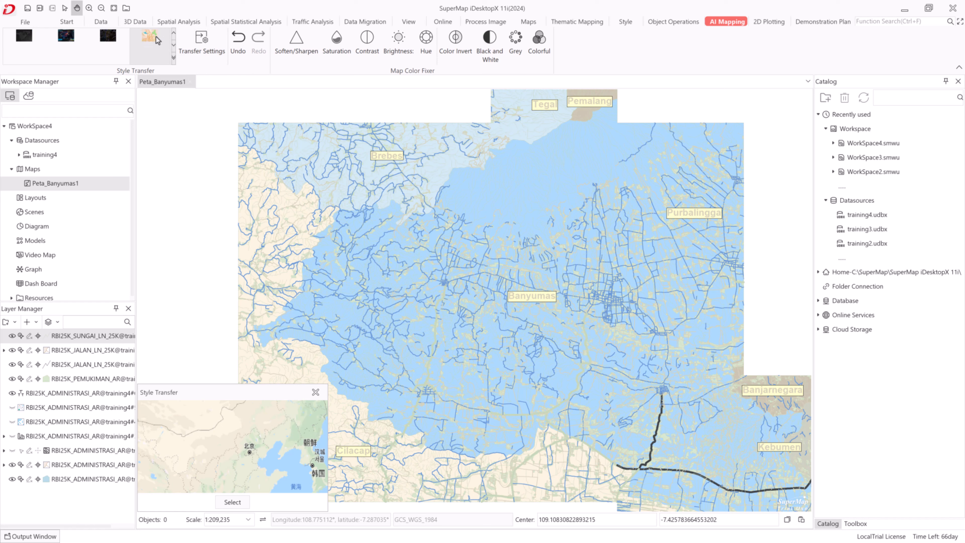
click(173, 45)
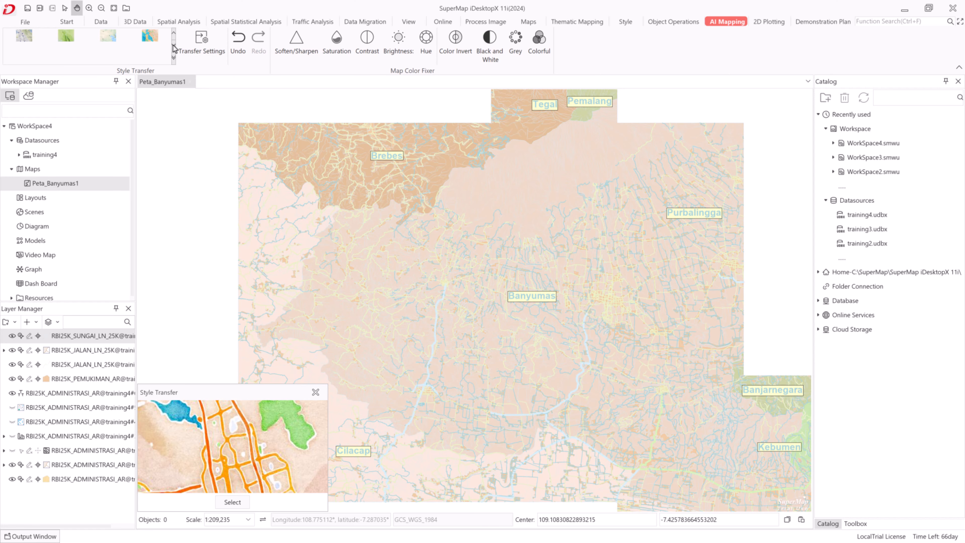
click(161, 45)
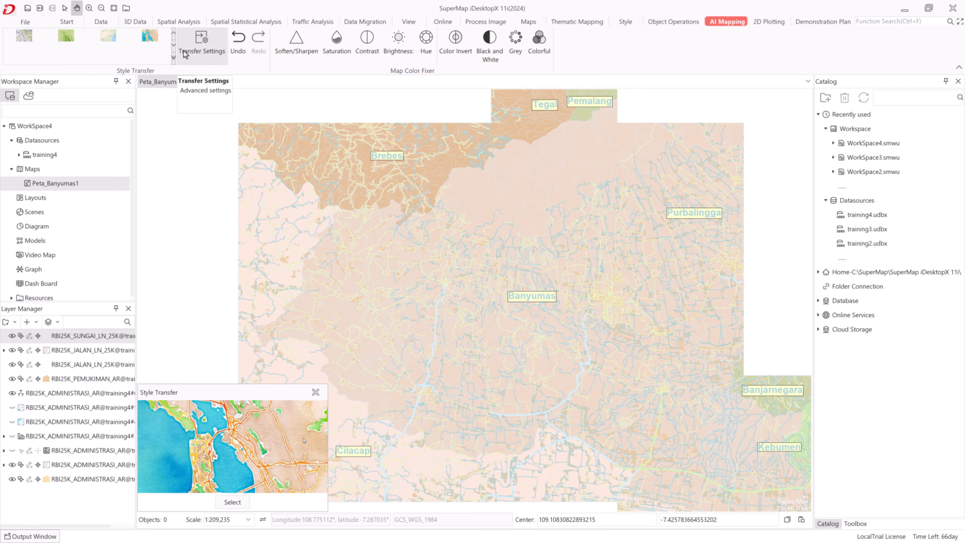
drag(482, 279, 501, 255)
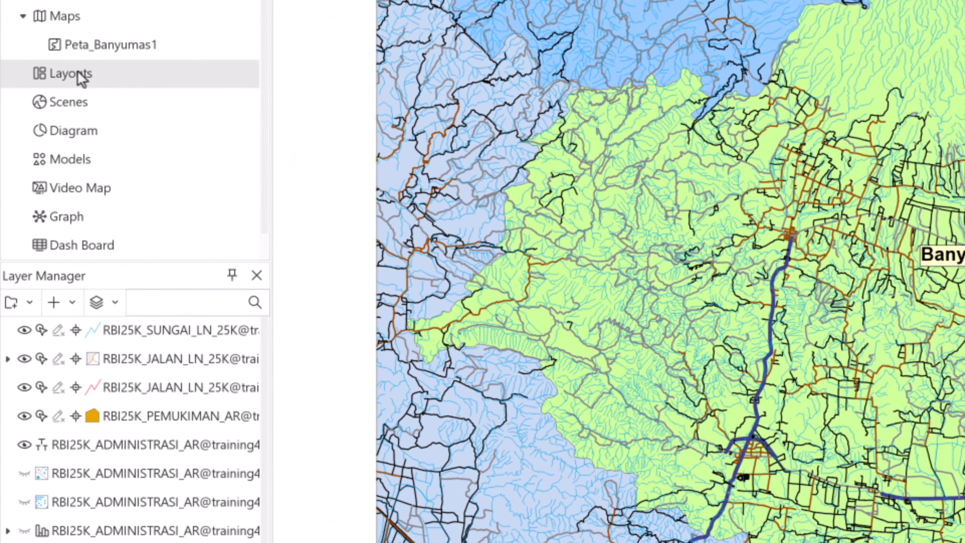
Create a new layout in the workspace from the Single Map3 template
right_click(79, 73)
click(172, 83)
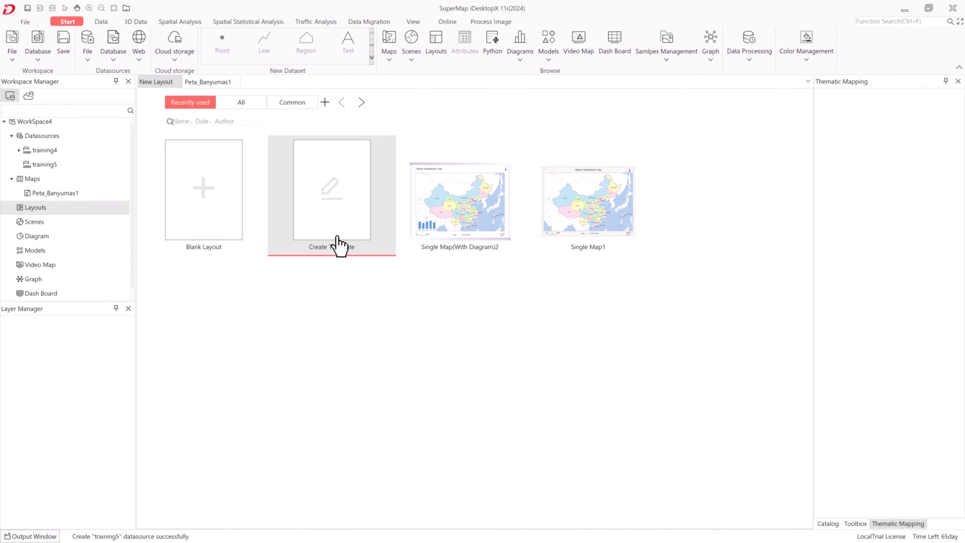
click(236, 108)
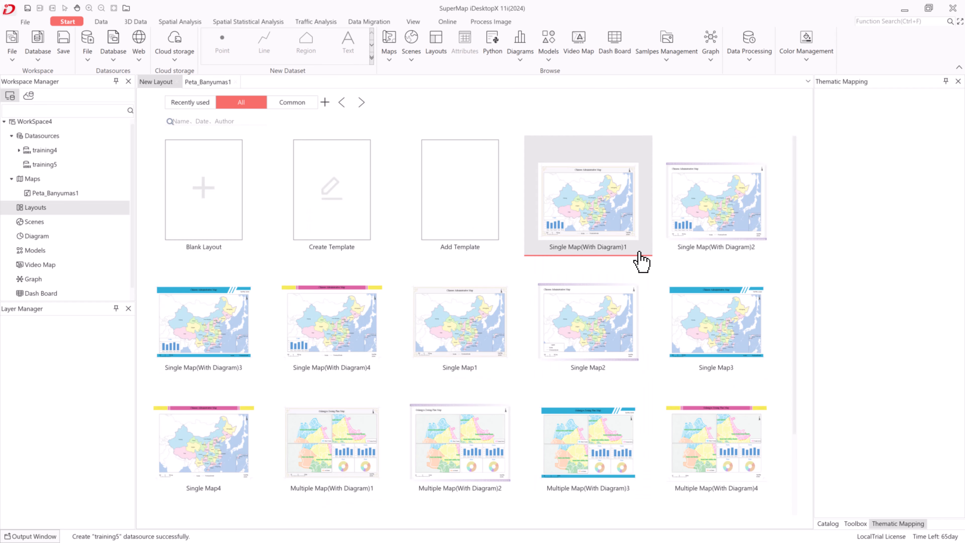
click(694, 327)
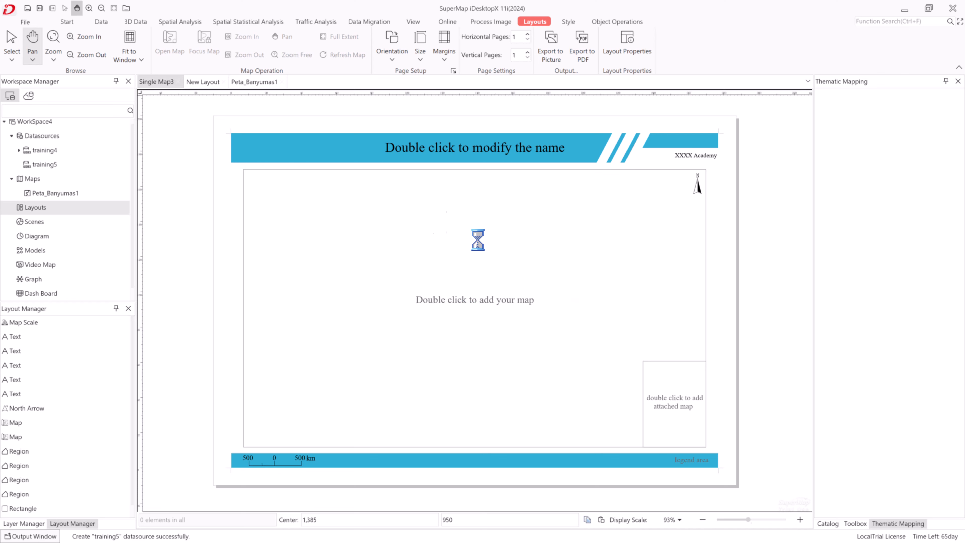
Delete the "Double click to add your map" placeholder text and load Peta_Banyumas1 into the main map frame, shifting the frame slightly left
click(497, 299)
key(Delete)
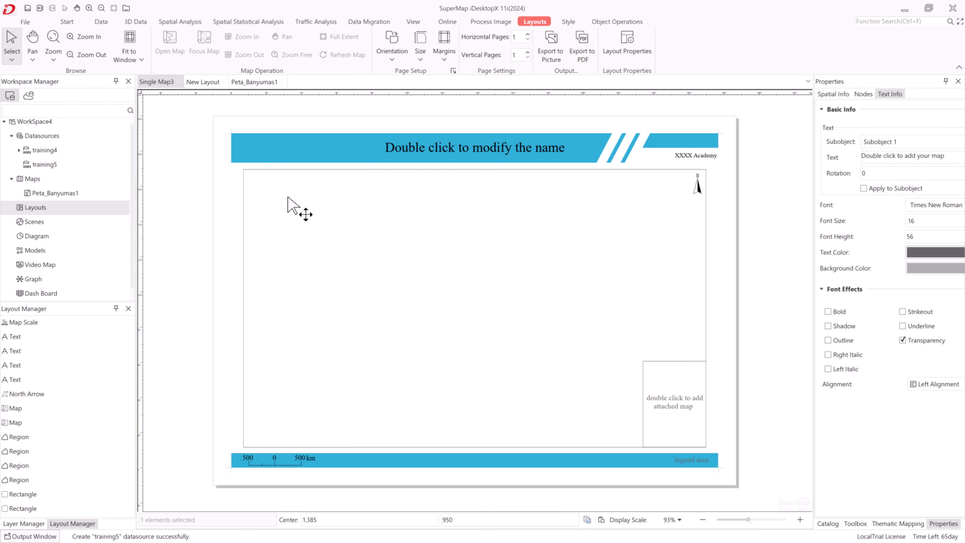
click(306, 228)
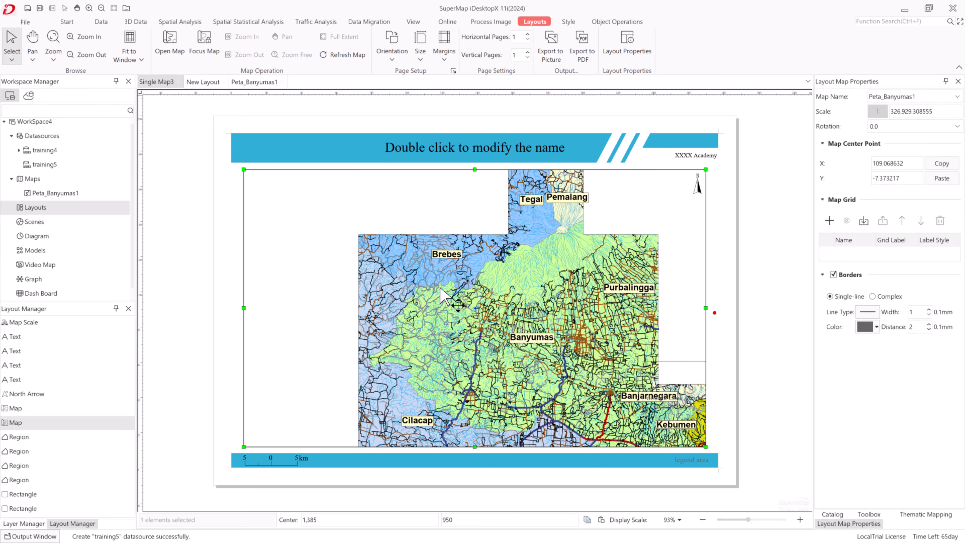
drag(459, 296, 454, 296)
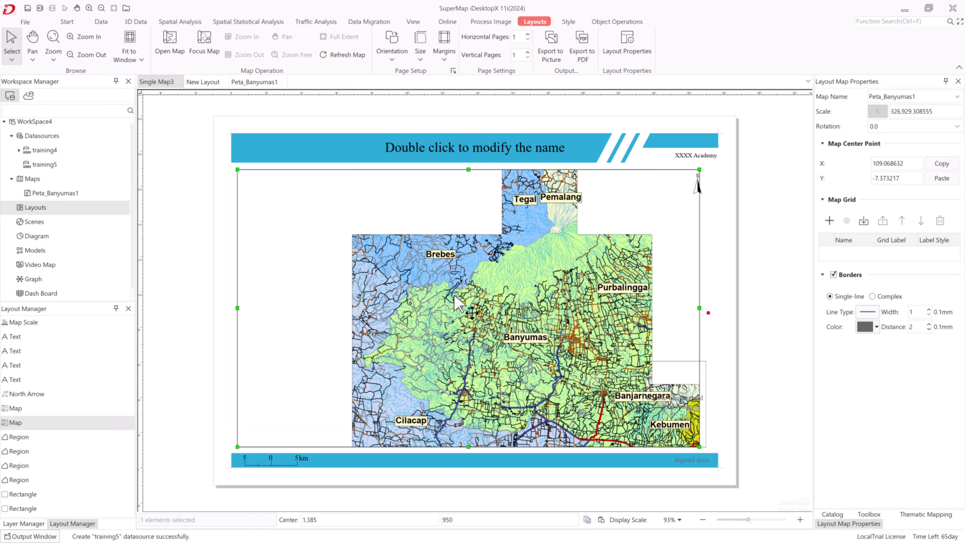
Review the source map, and set the scale of the Peta_Banyumas1 map in the Single Map3 layout to 1:125000
click(254, 81)
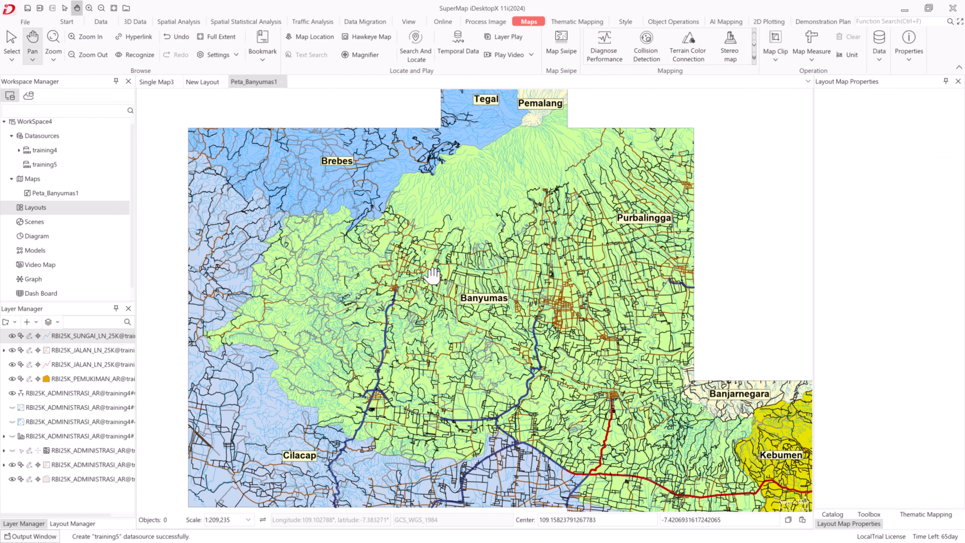
scroll(430, 287, up, 2)
scroll(430, 286, down, 3)
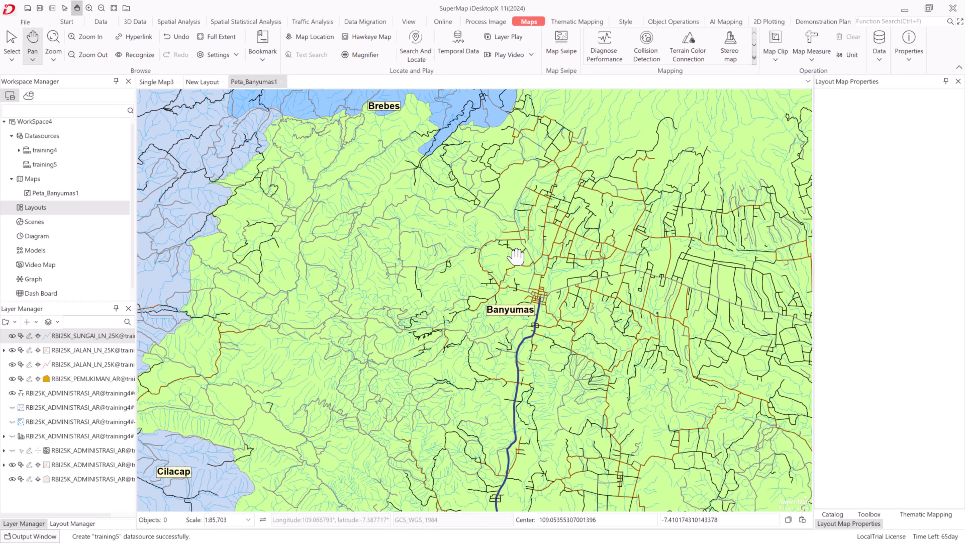
click(154, 83)
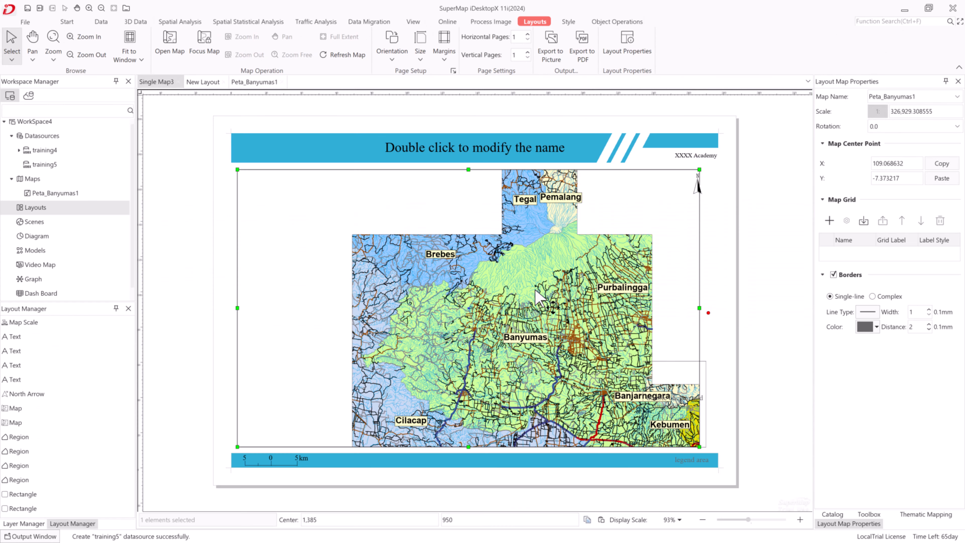
click(202, 82)
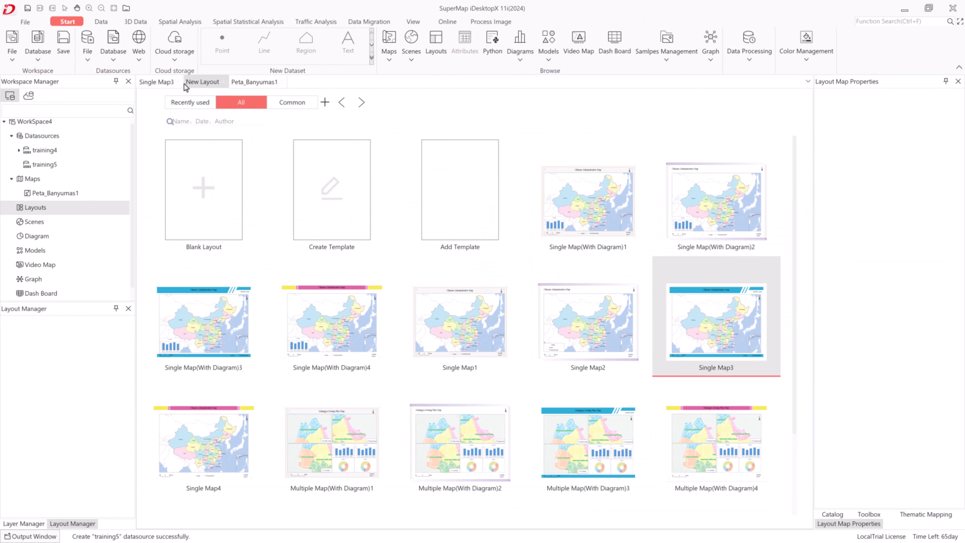
click(157, 82)
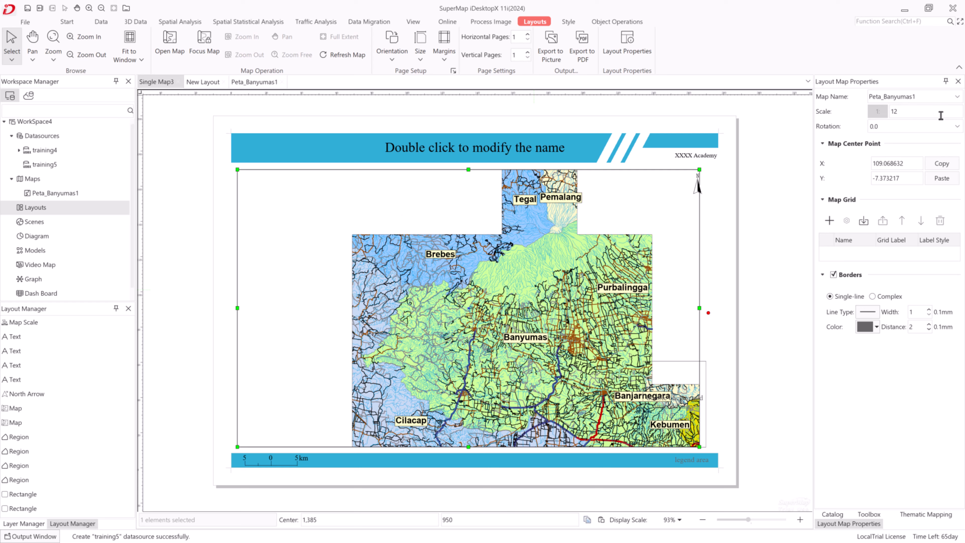
key(Return)
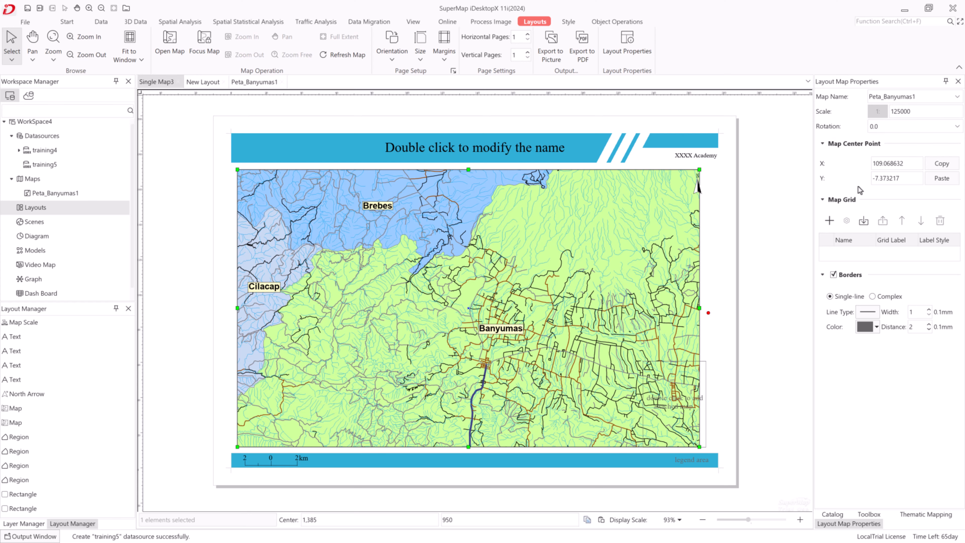
Create a blank layout from the layout template gallery
click(208, 81)
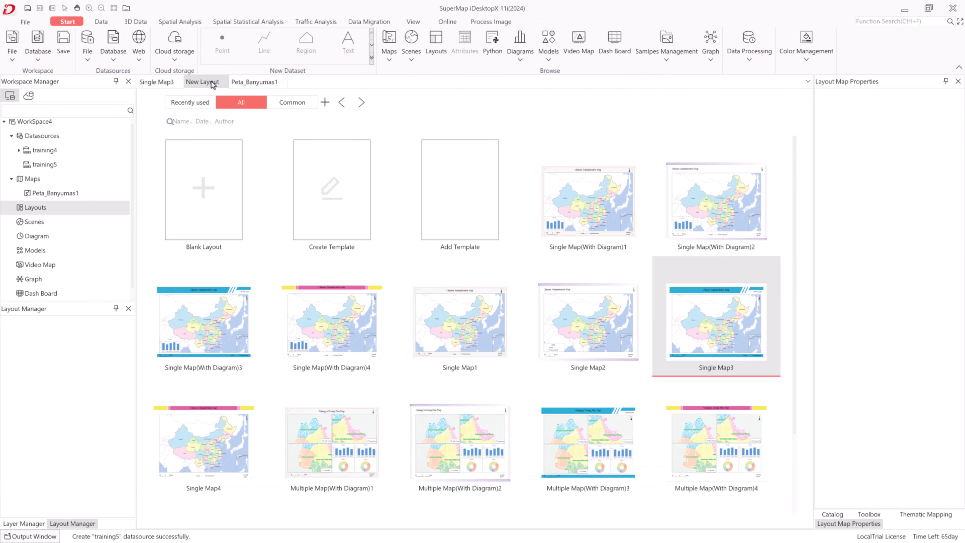
click(209, 220)
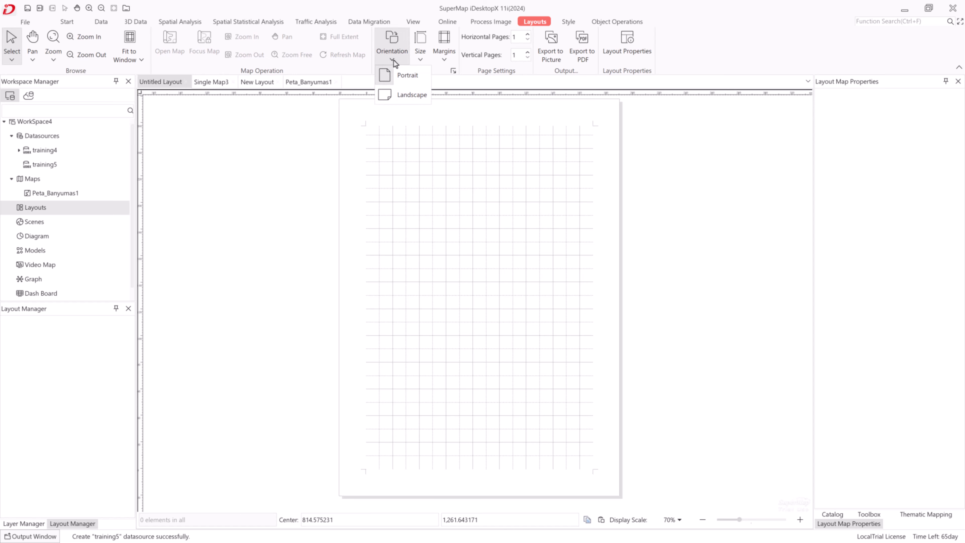
Set the blank layout's page orientation to Landscape and its paper size to A3
click(396, 95)
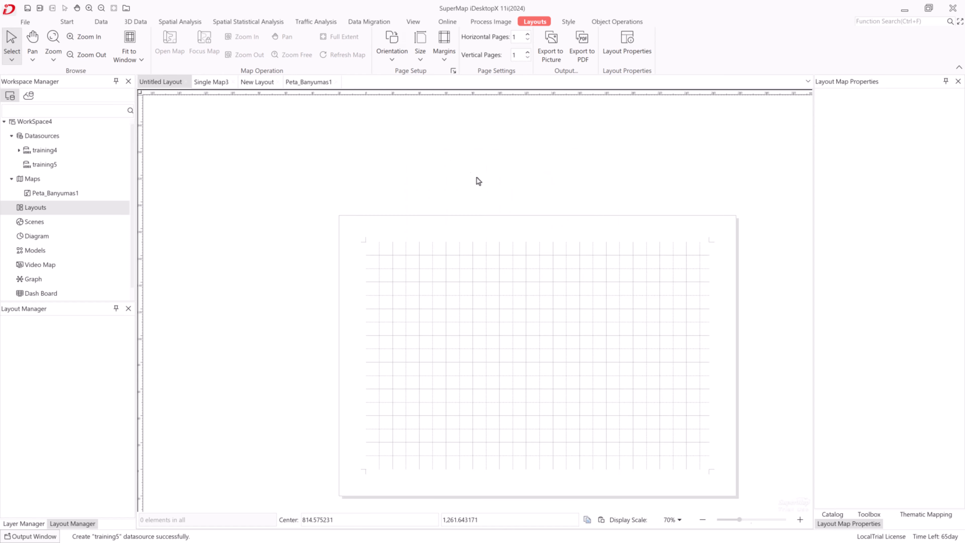
click(426, 62)
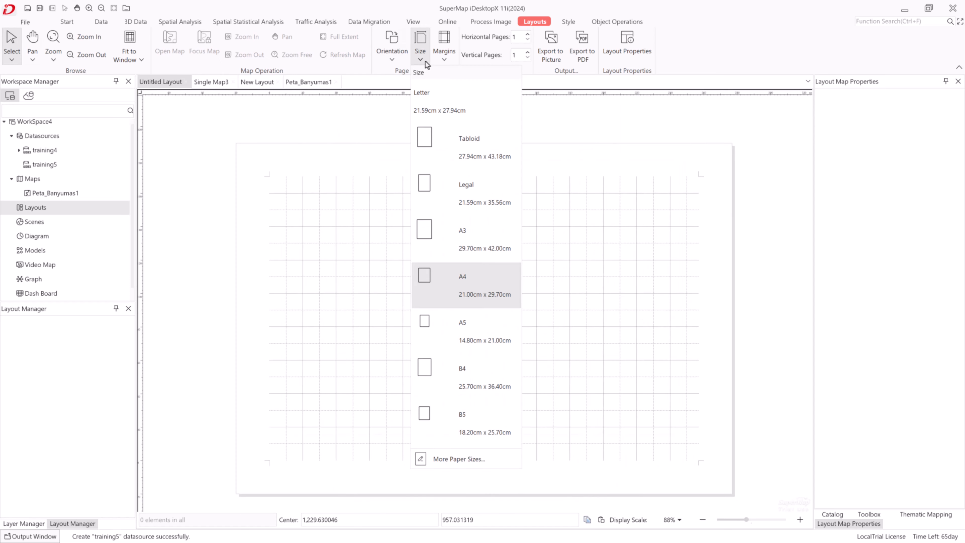
click(455, 200)
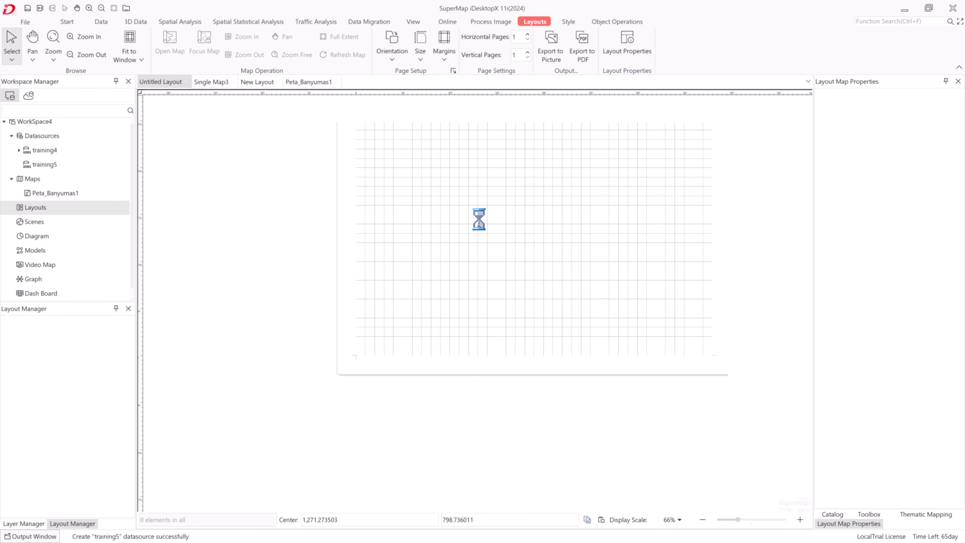
click(425, 62)
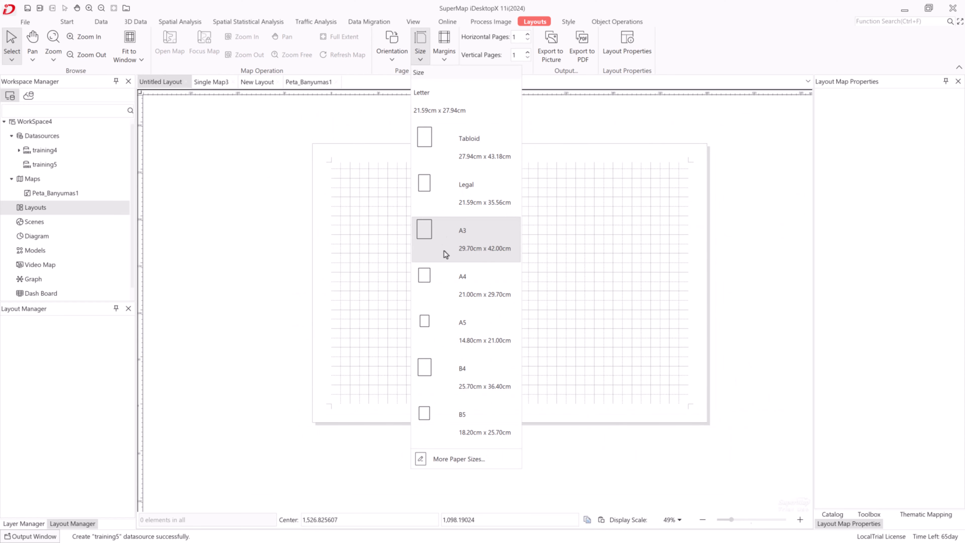
click(610, 224)
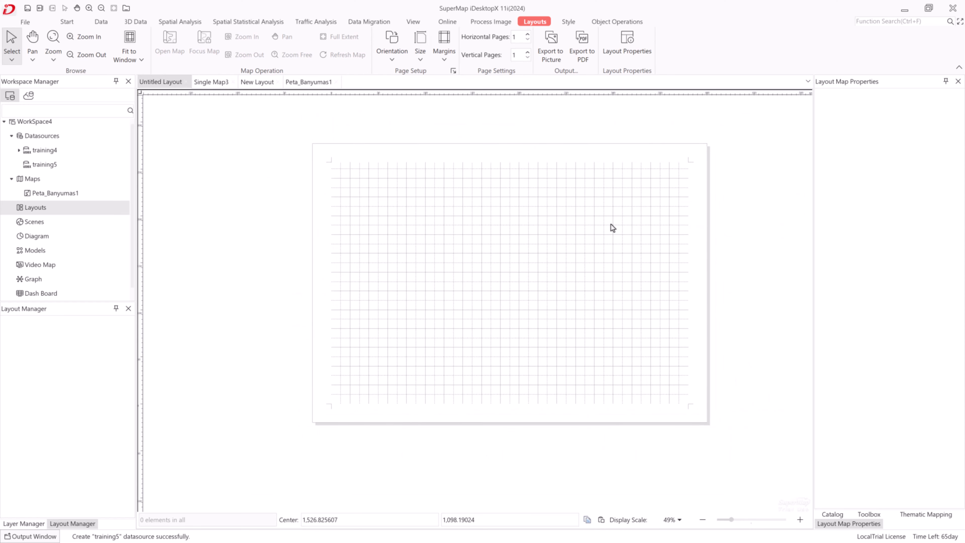
Try a wider margin preset on the A3 page and replace it with a narrow one
click(444, 60)
click(450, 92)
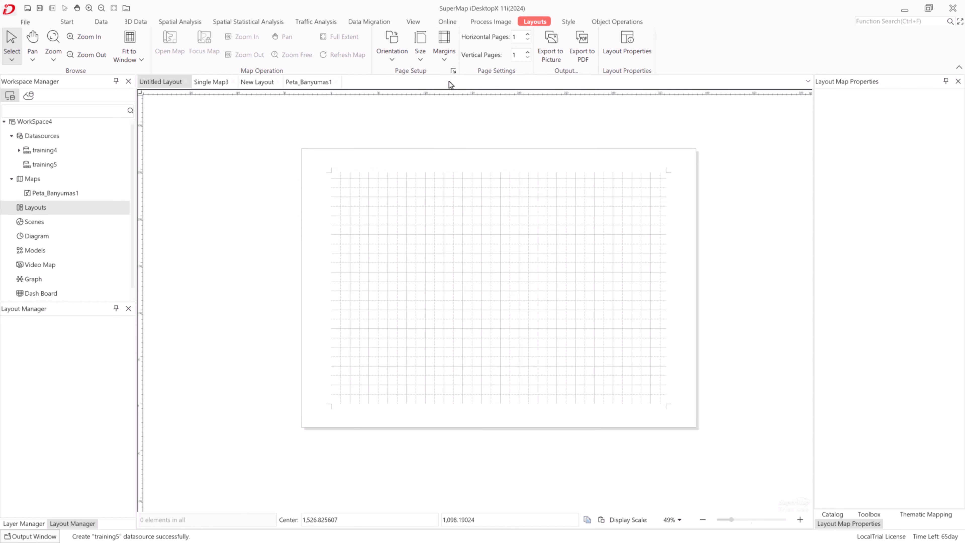
click(444, 60)
click(466, 189)
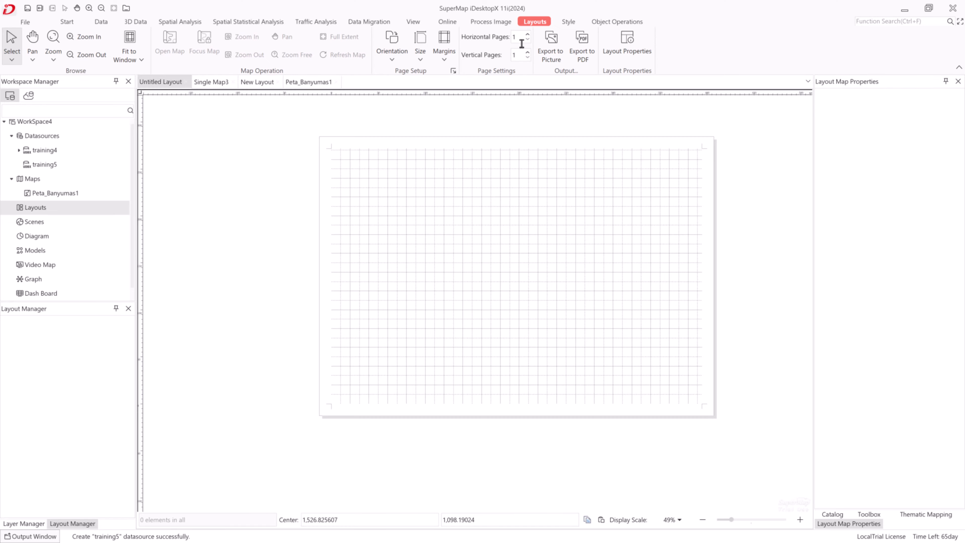
Draw a rectangular map frame over most of the page, load Peta_Banyumas1 into it, and adjust the frame's lower and right edges
click(608, 22)
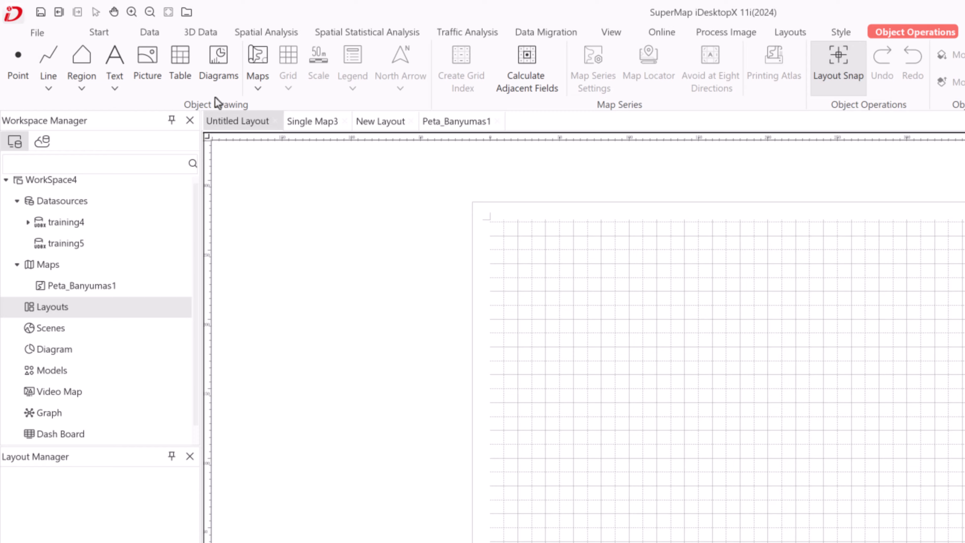
click(257, 88)
click(280, 115)
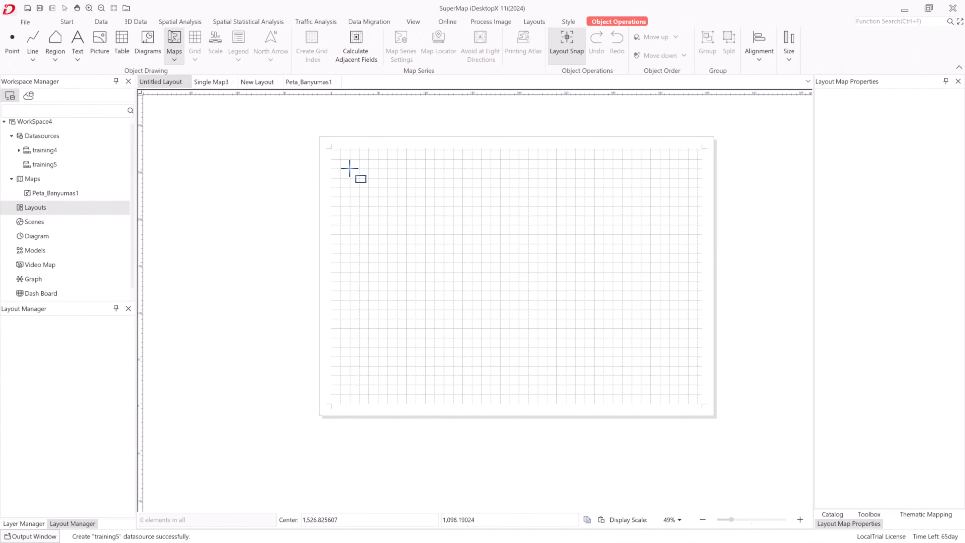
drag(339, 153, 647, 367)
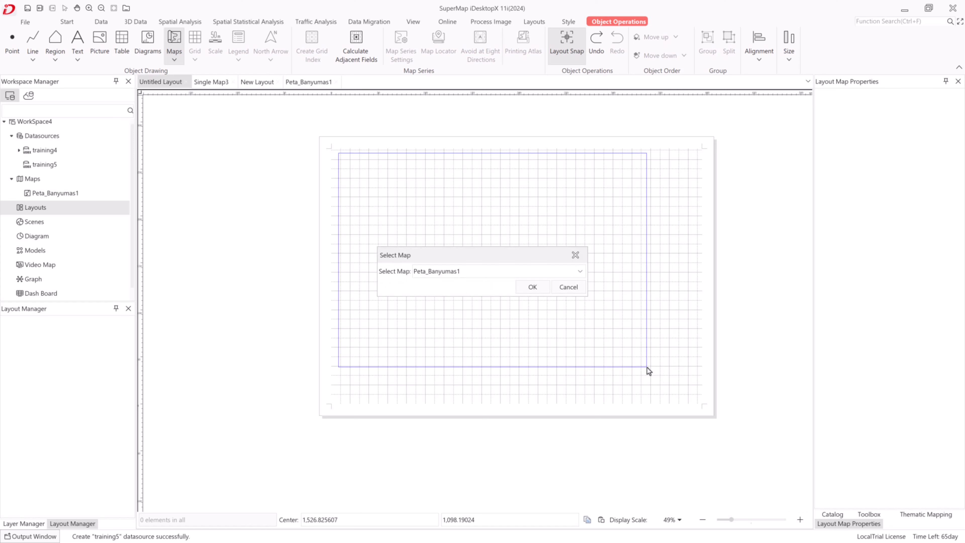
click(532, 287)
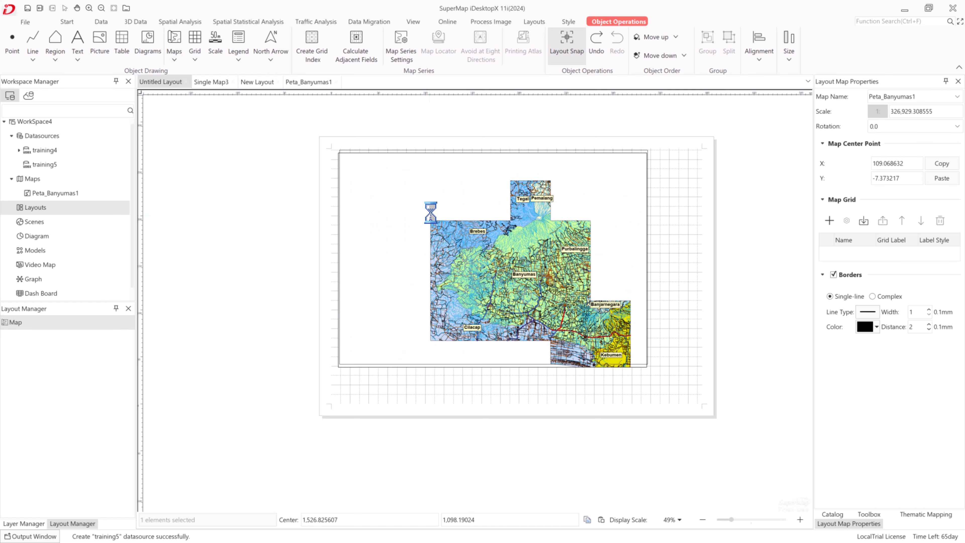
drag(647, 364, 649, 376)
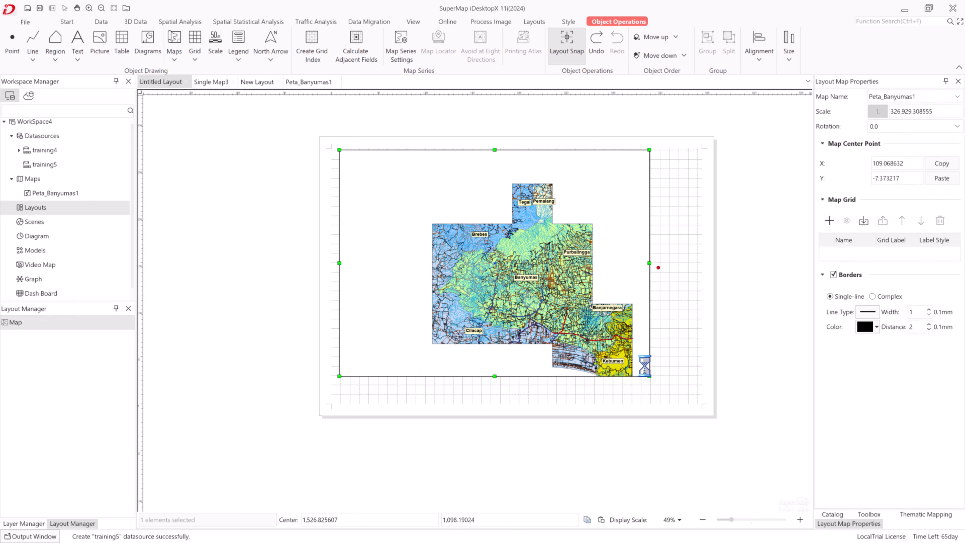
drag(650, 263, 641, 263)
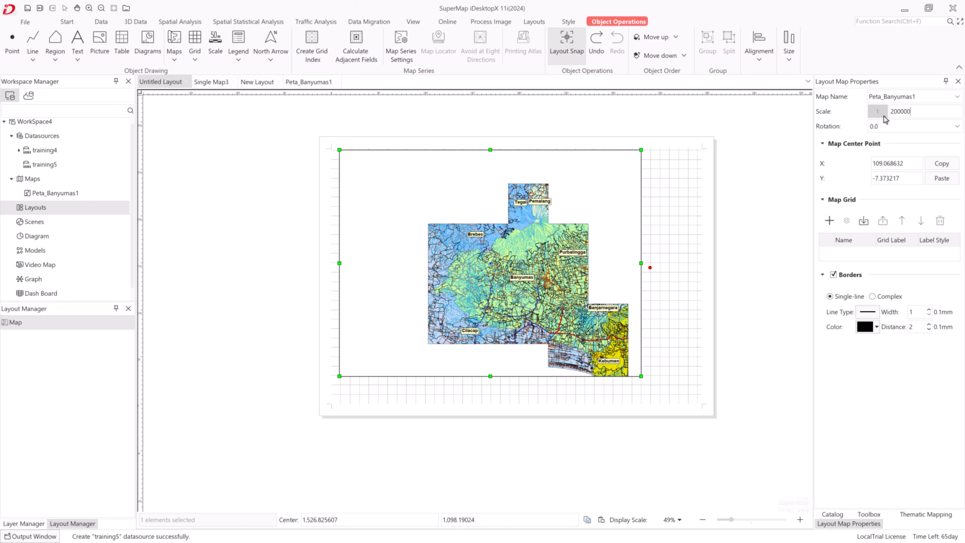
Try the map at scale 1:200000 with centre X values of 109.08, 109.1, 109.3 and 109.2
key(Return)
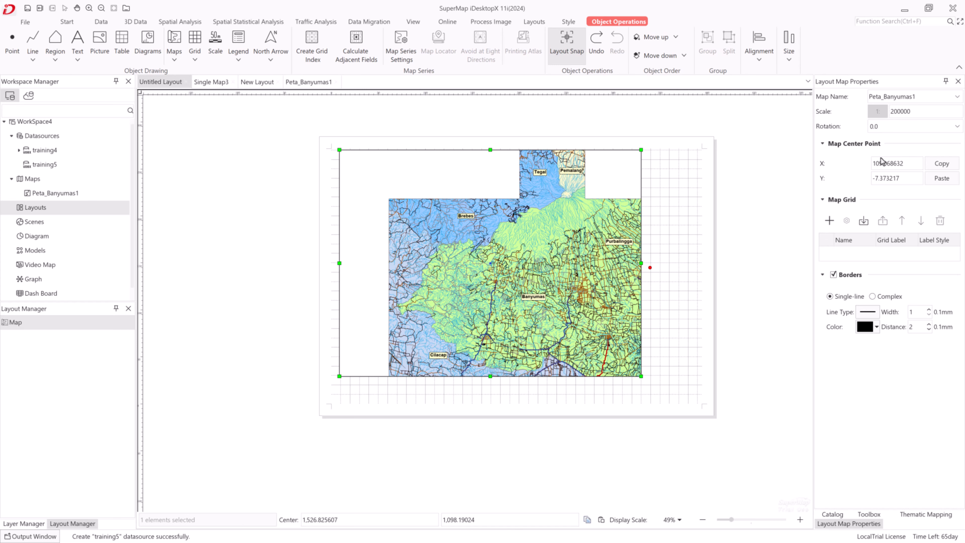
drag(885, 163, 928, 167)
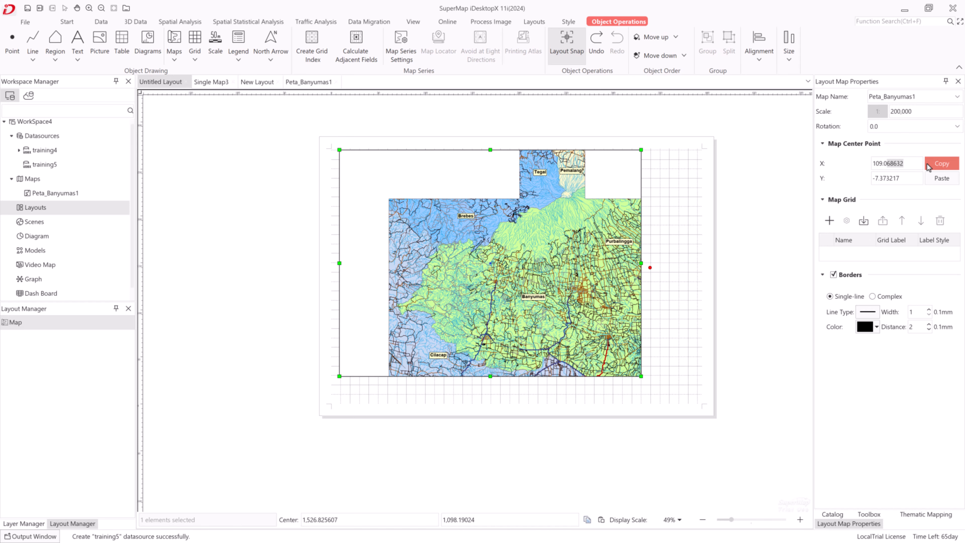
text(08)
key(Return)
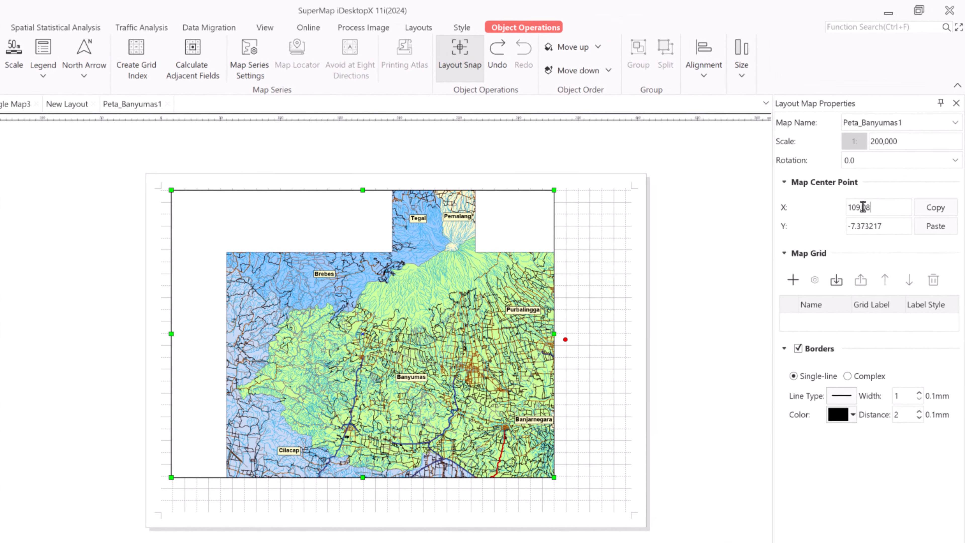
text(1)
key(Return)
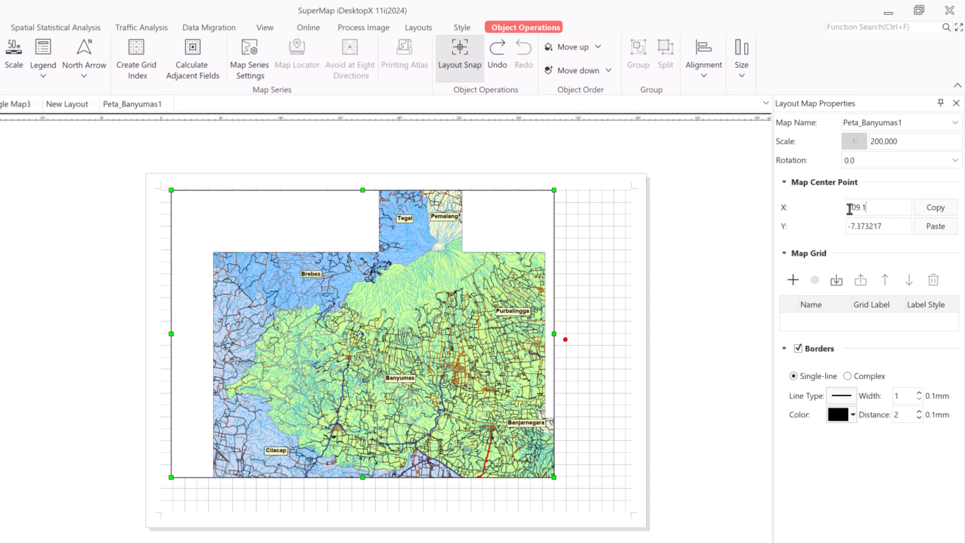
text(3)
key(Return)
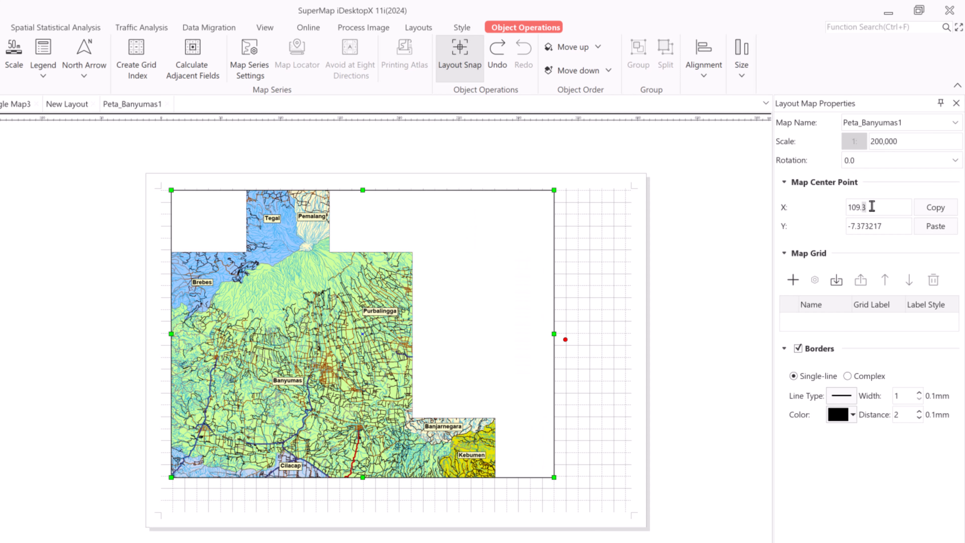
text(2)
key(Return)
Set the layout map's scale to 1:150000 and its centre point to X 109.15 and Y -7.45
drag(870, 139, 927, 153)
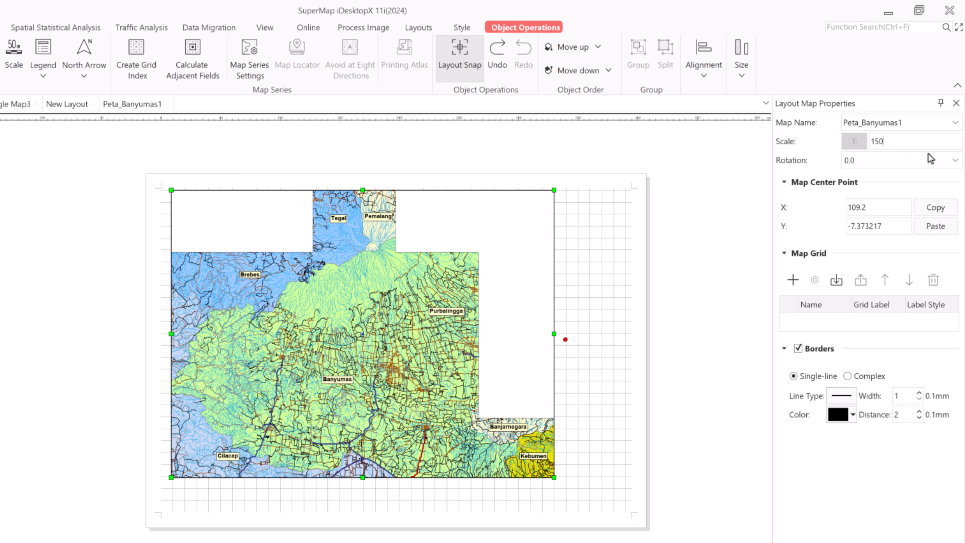
key(Return)
drag(855, 228, 900, 228)
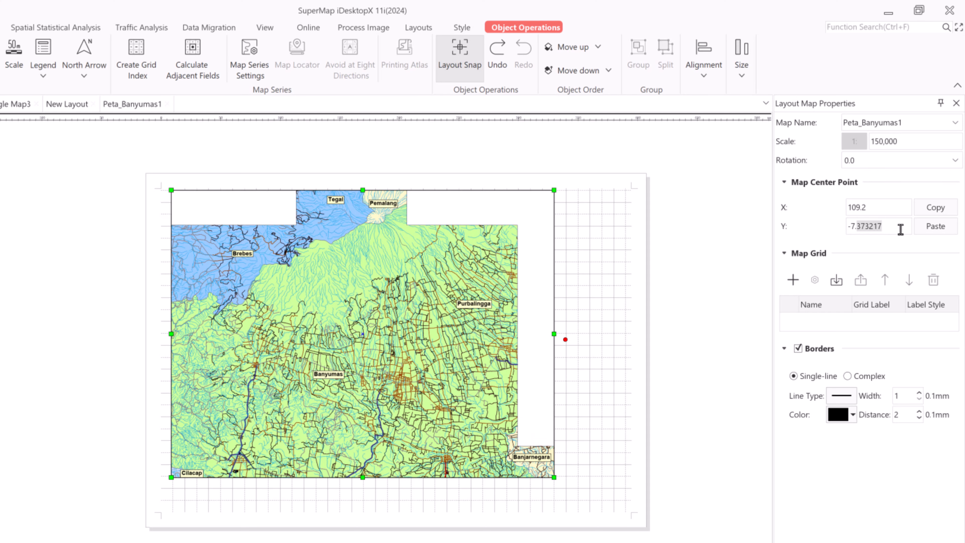
text(5)
key(Return)
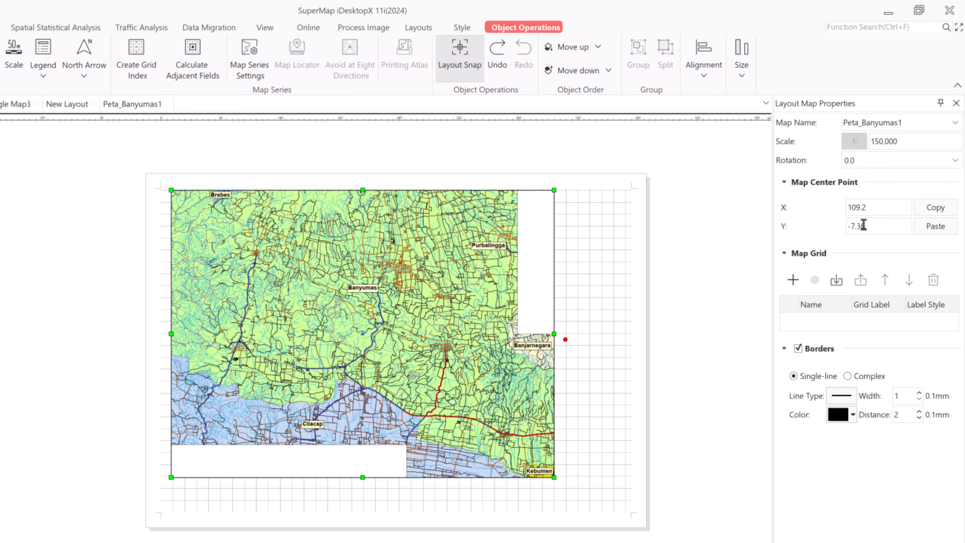
key(Return)
key(Return)
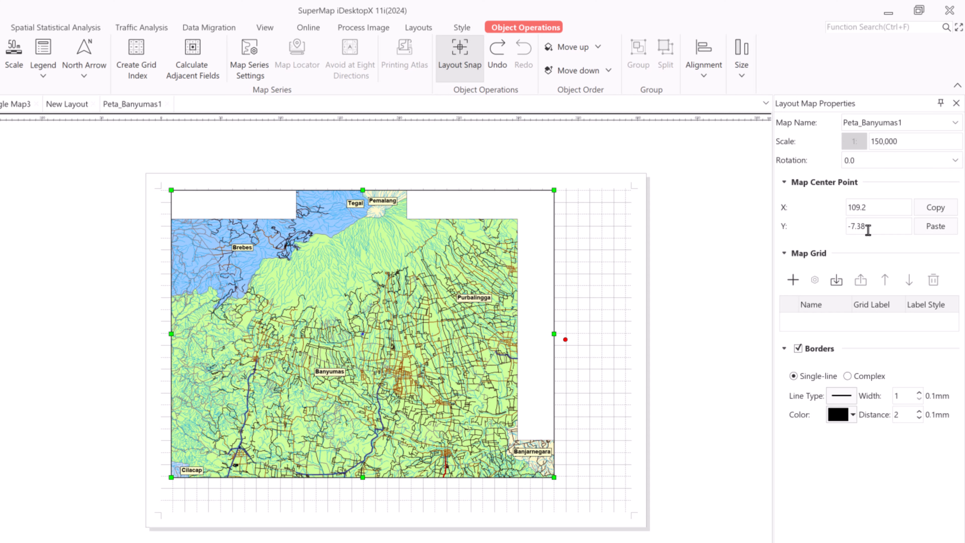
key(Return)
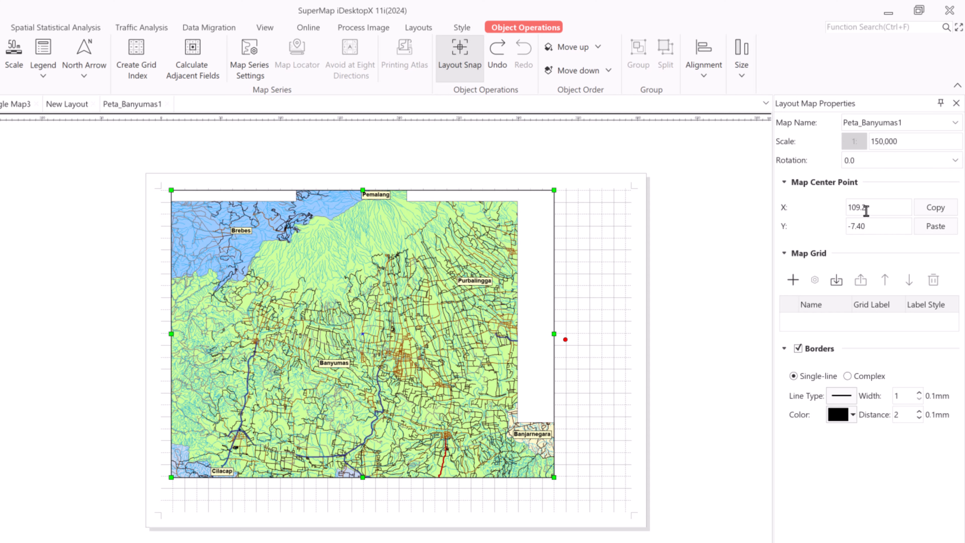
key(BackSpace)
text(5)
key(Return)
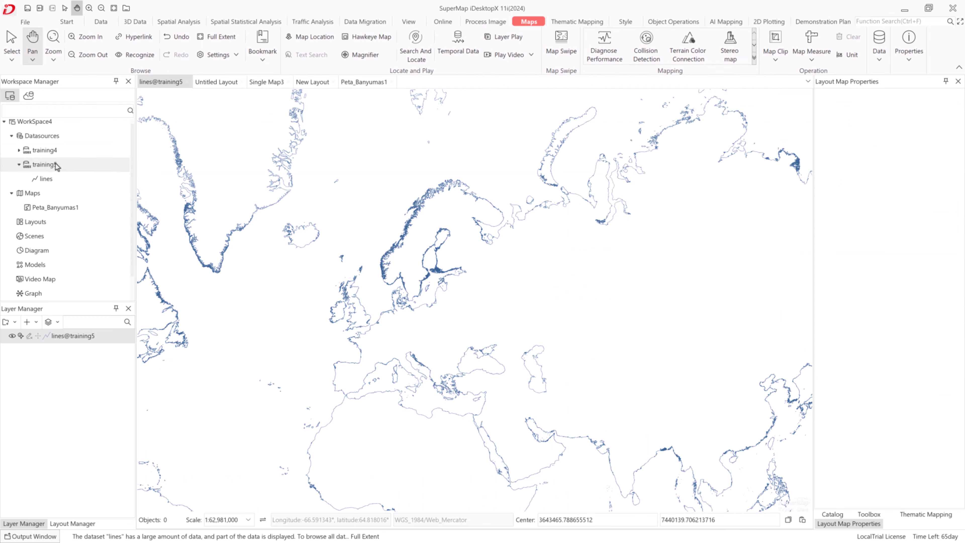
Import 49_South.shp from the Transformation_To_UTM folder into the training5 datasource
right_click(55, 164)
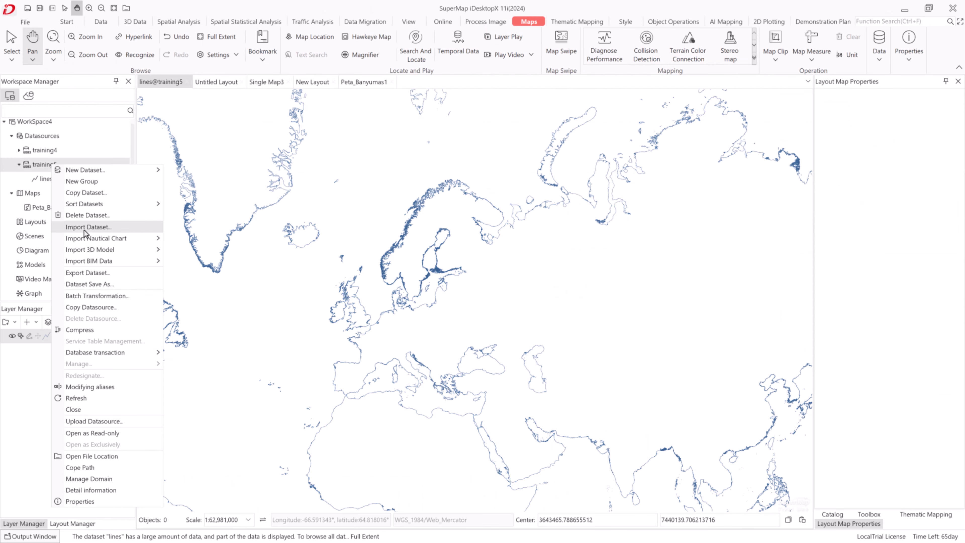
click(92, 228)
click(256, 146)
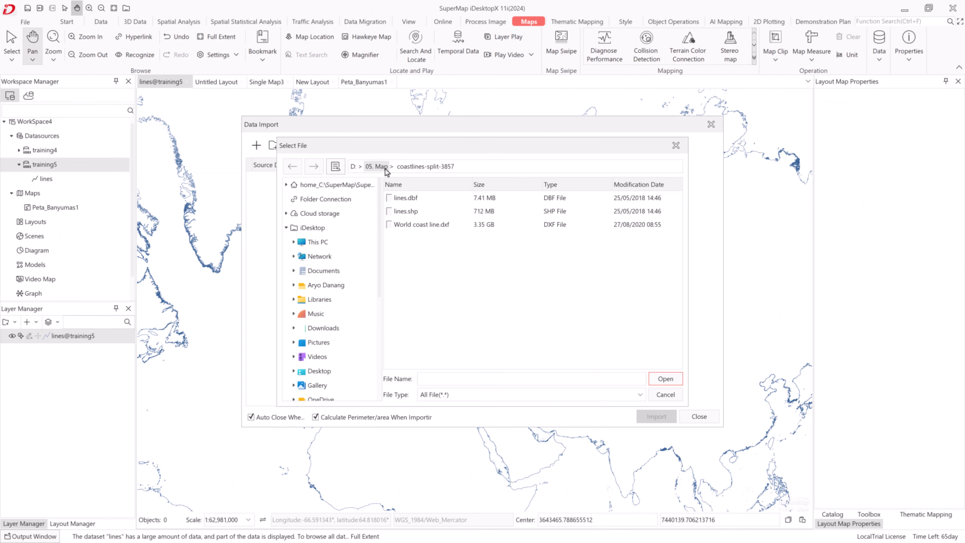
click(374, 166)
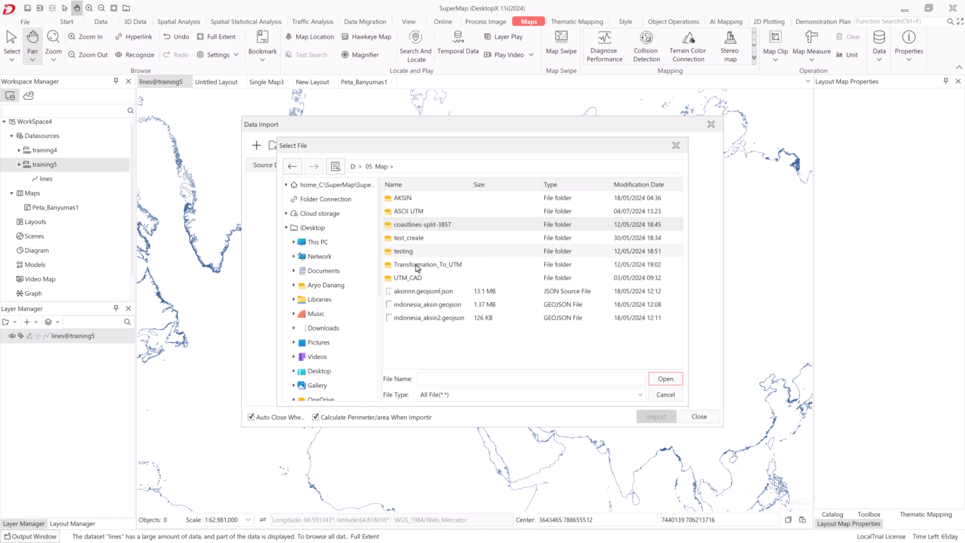
double_click(417, 264)
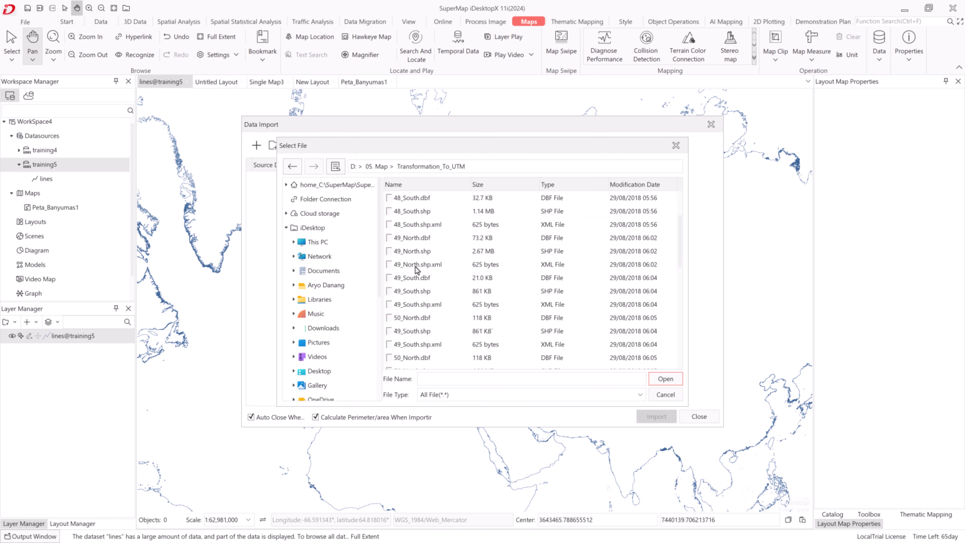
click(421, 291)
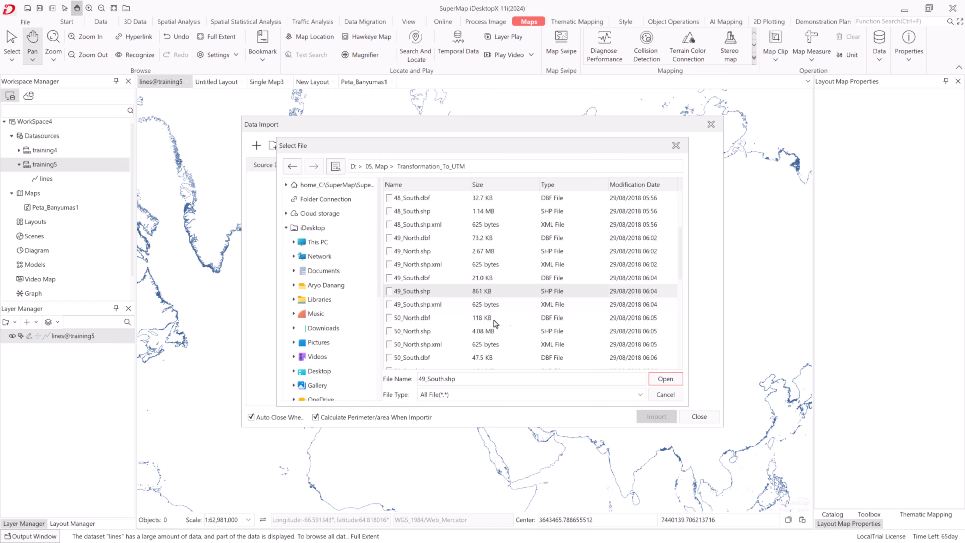
click(674, 382)
click(656, 416)
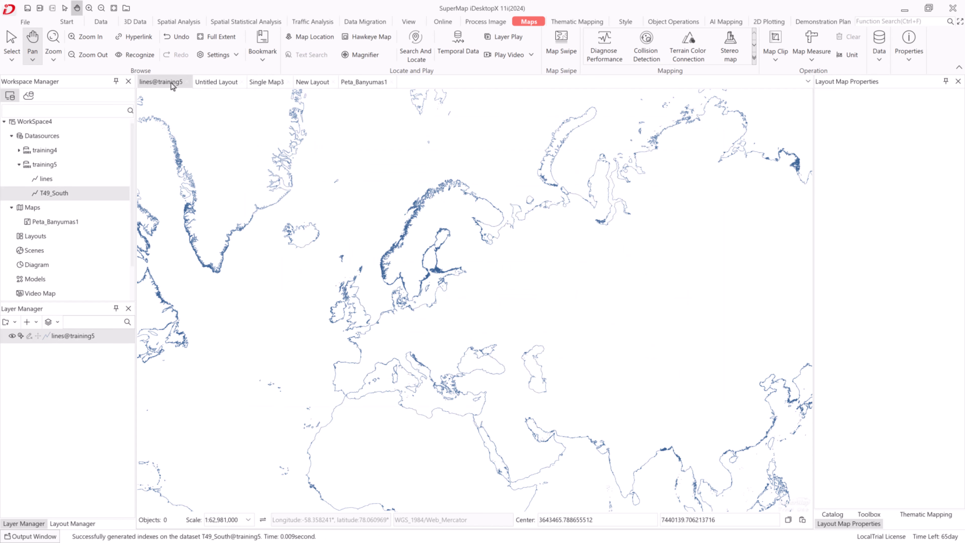
Close the lines map without saving it and open the T49_South dataset in a new map
click(186, 82)
click(532, 331)
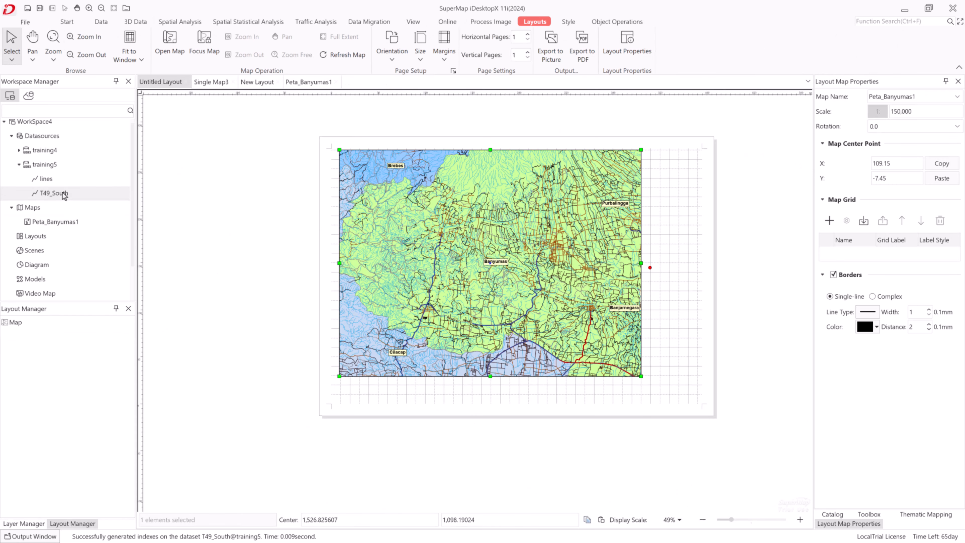
right_click(56, 194)
click(76, 207)
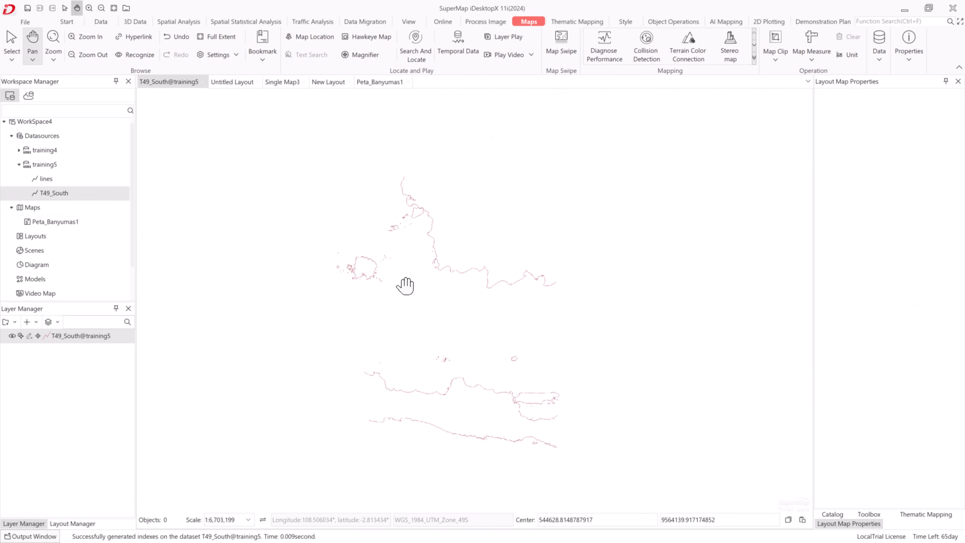
scroll(441, 371, up, 4)
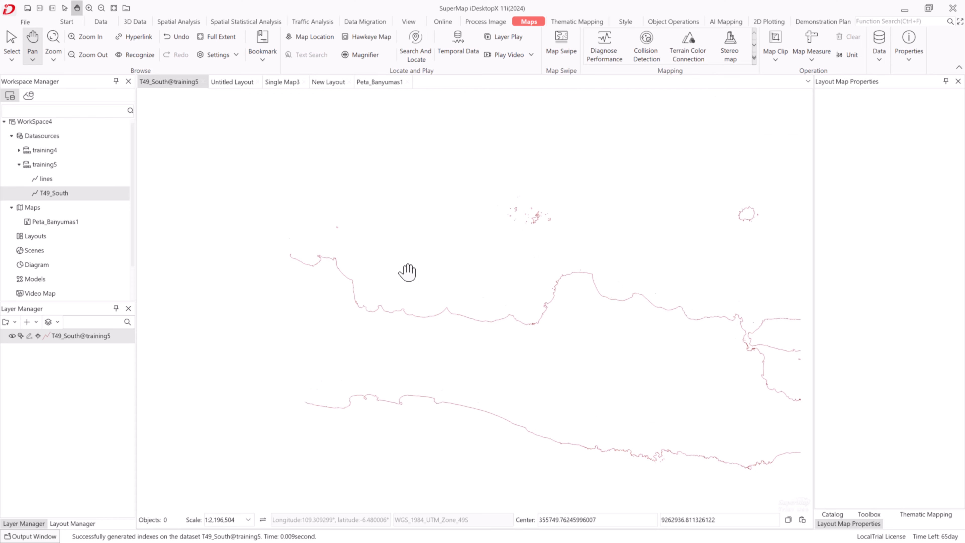
Set the line width of the T49_South coastline layer to 0.3 mm
double_click(47, 336)
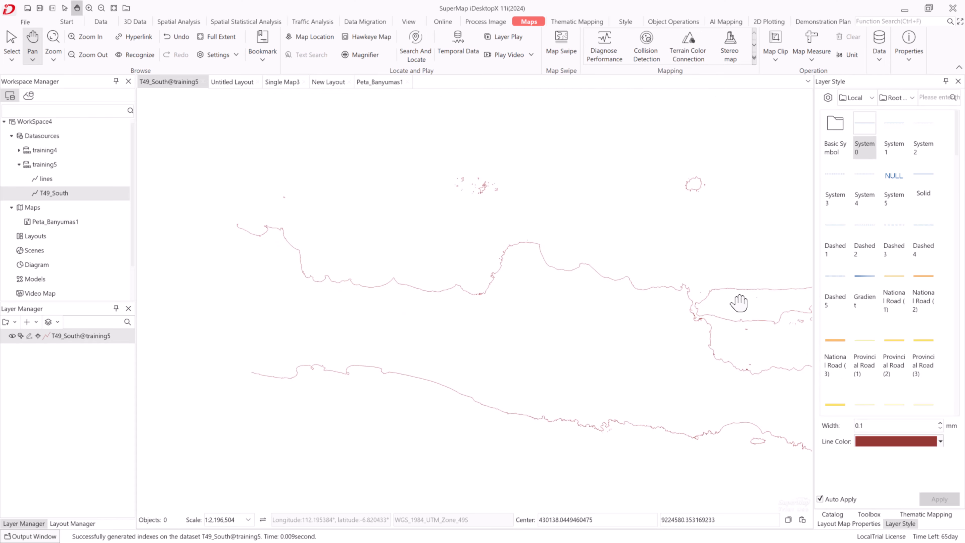
click(940, 423)
click(940, 423)
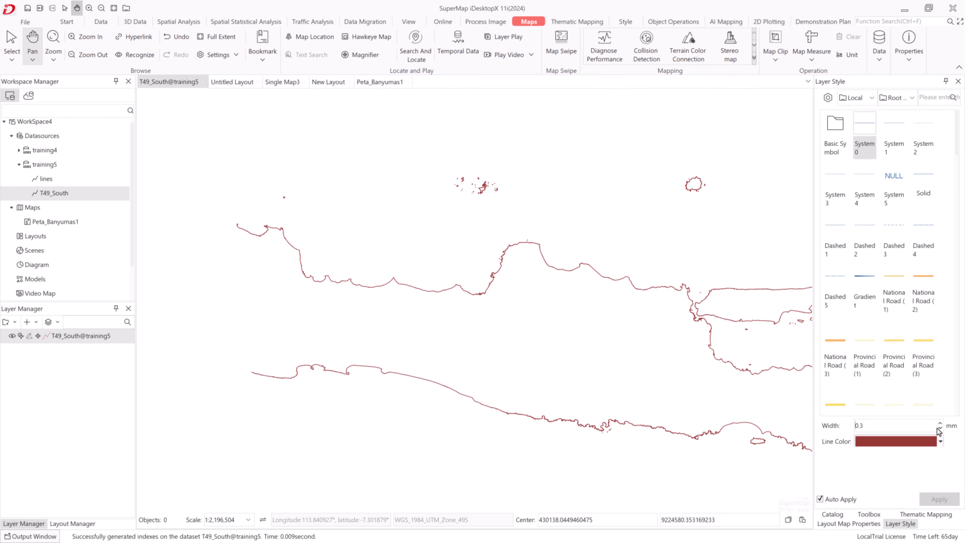
Set the line width of the T49_South coastline layer to 0.7 mm
click(939, 423)
click(939, 423)
click(940, 423)
click(939, 423)
scroll(661, 370, down, 3)
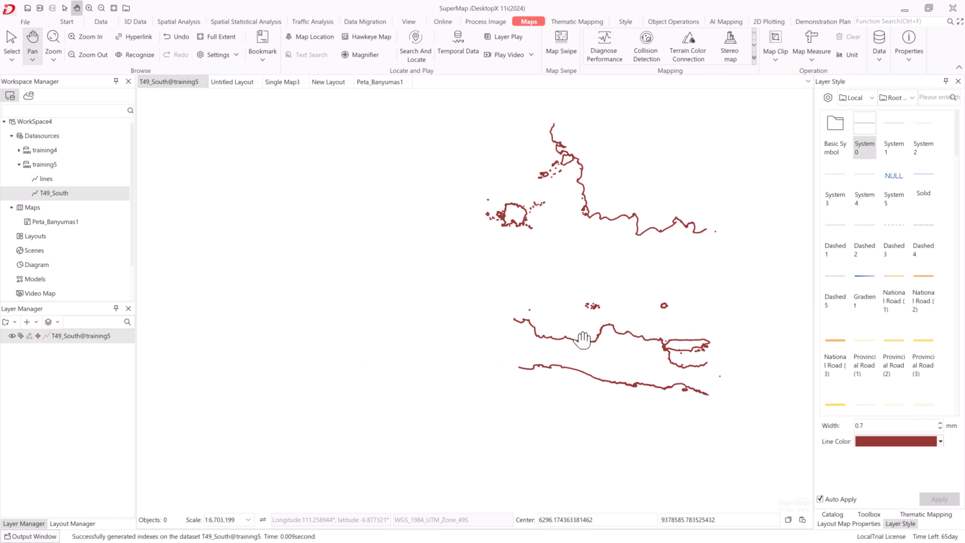
drag(583, 339, 494, 349)
scroll(536, 334, up, 1)
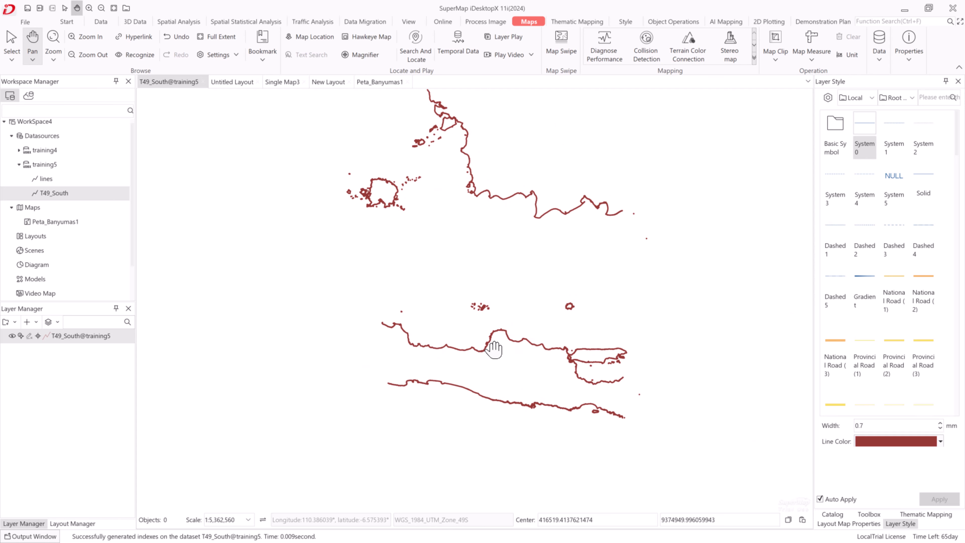
Save the coastline map under the name 49
right_click(66, 336)
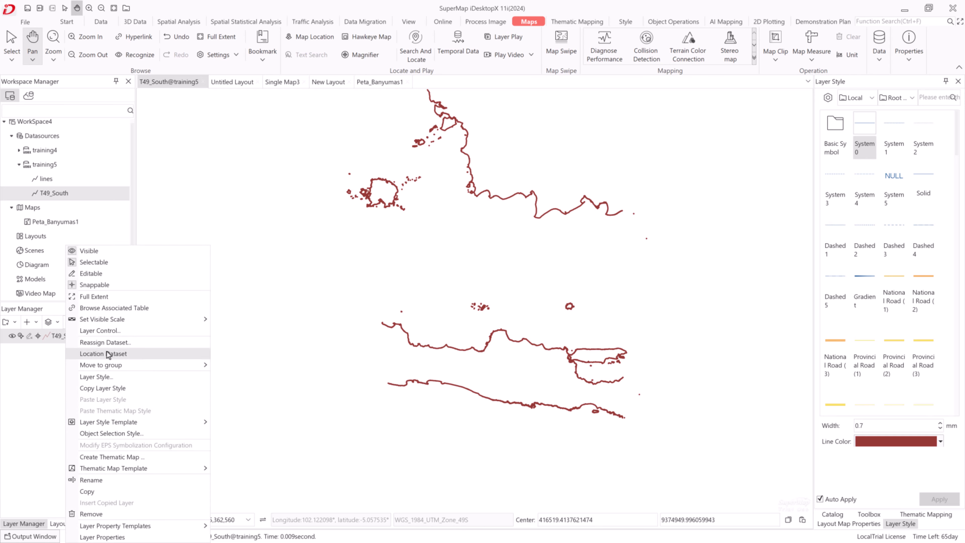
right_click(242, 233)
right_click(243, 235)
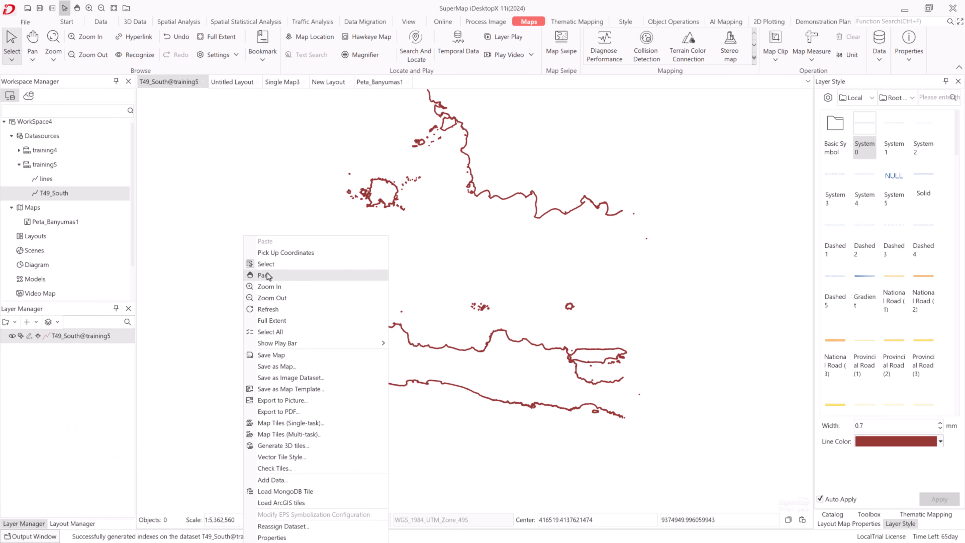
click(264, 365)
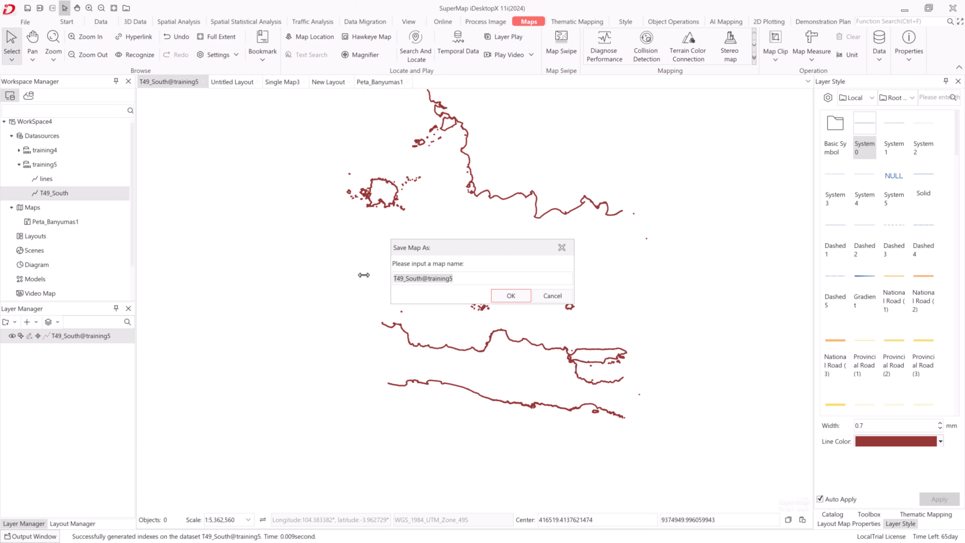
text(49)
click(513, 296)
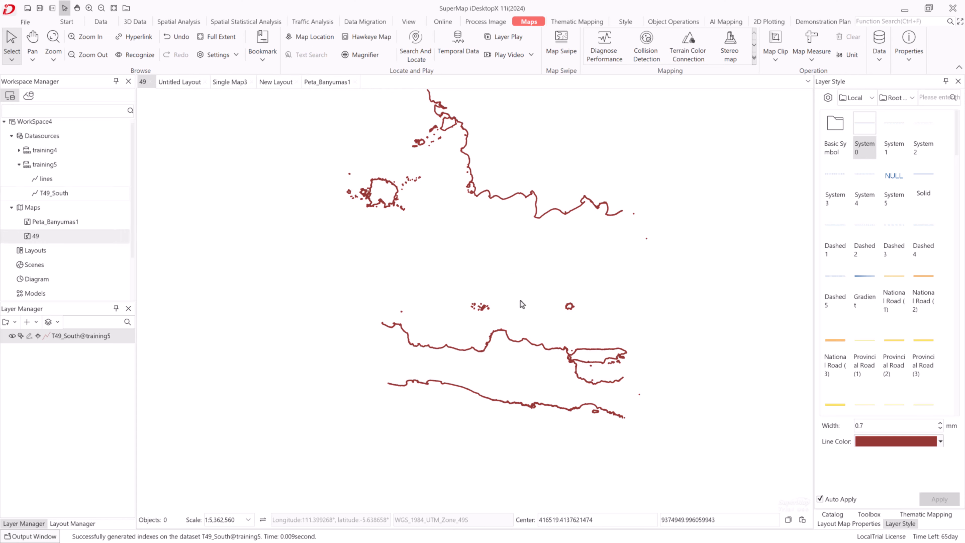
Insert map 49 into Untitled Layout in a rounded rectangle frame overlapping the main map's right edge
click(182, 82)
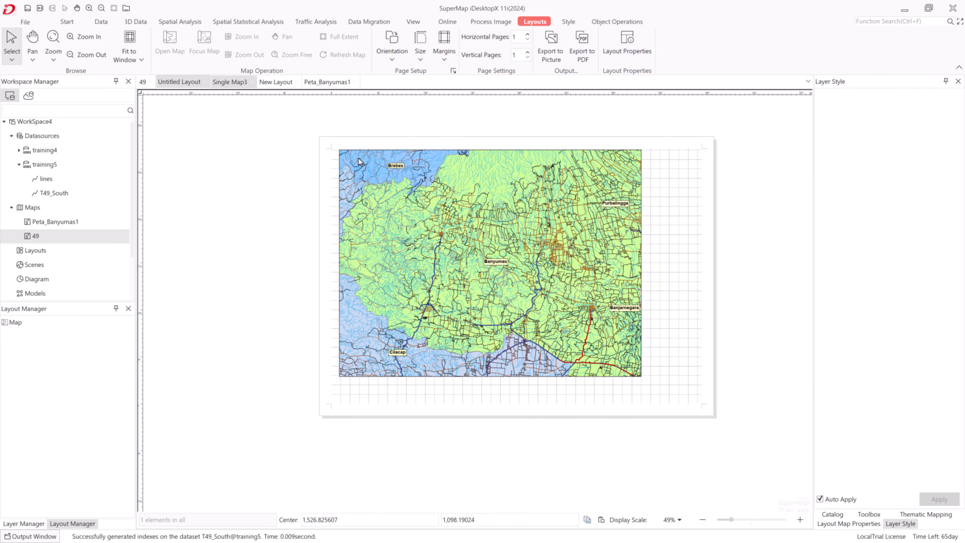
click(508, 199)
click(618, 21)
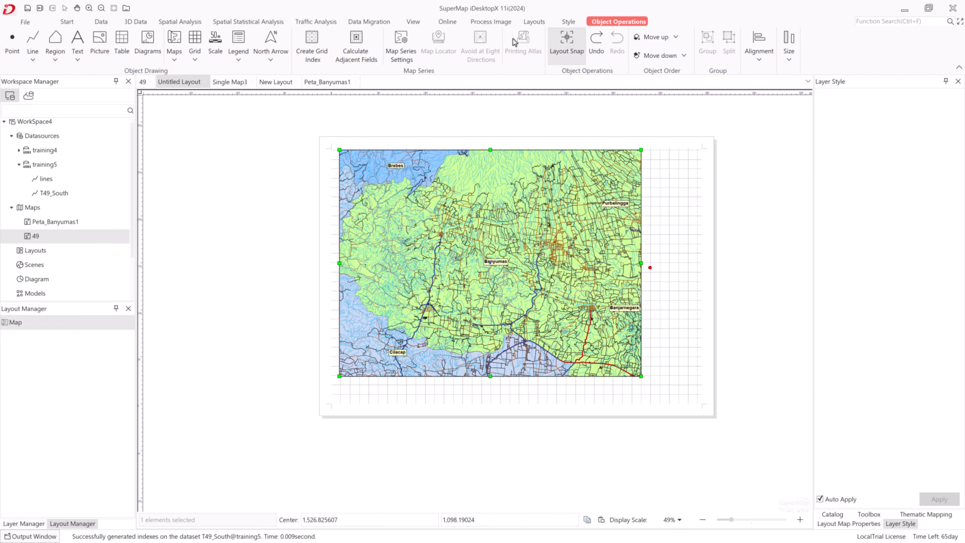
click(174, 57)
click(204, 93)
drag(599, 178, 688, 217)
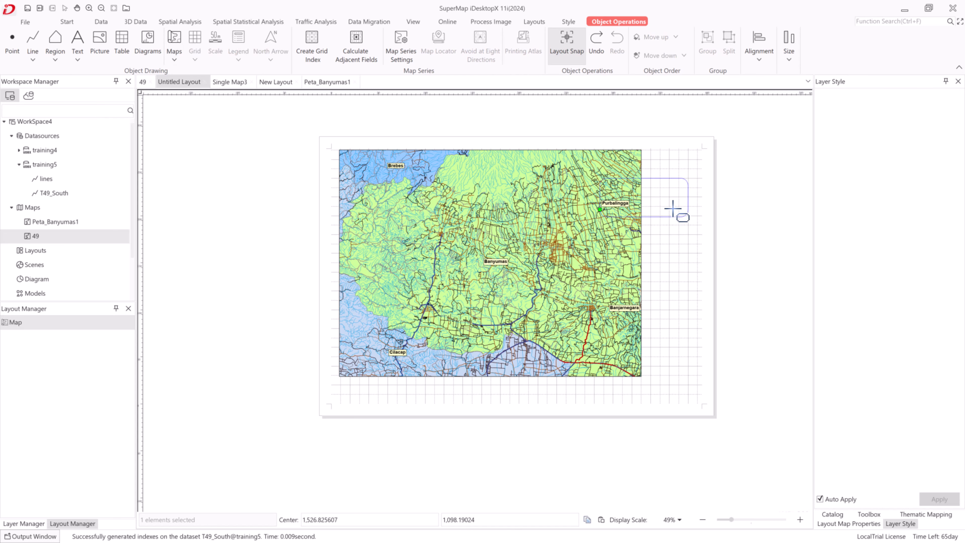
click(580, 271)
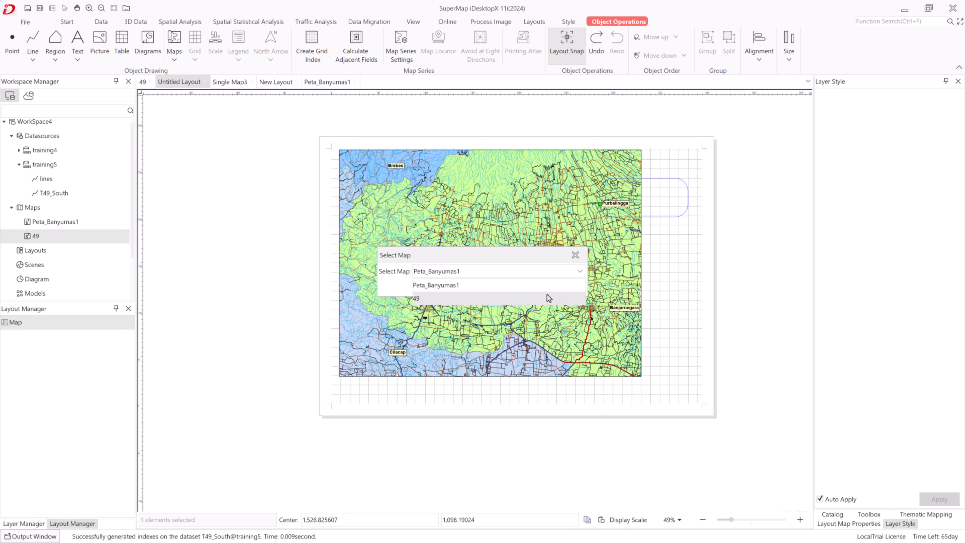
click(551, 297)
click(532, 286)
drag(650, 206, 672, 255)
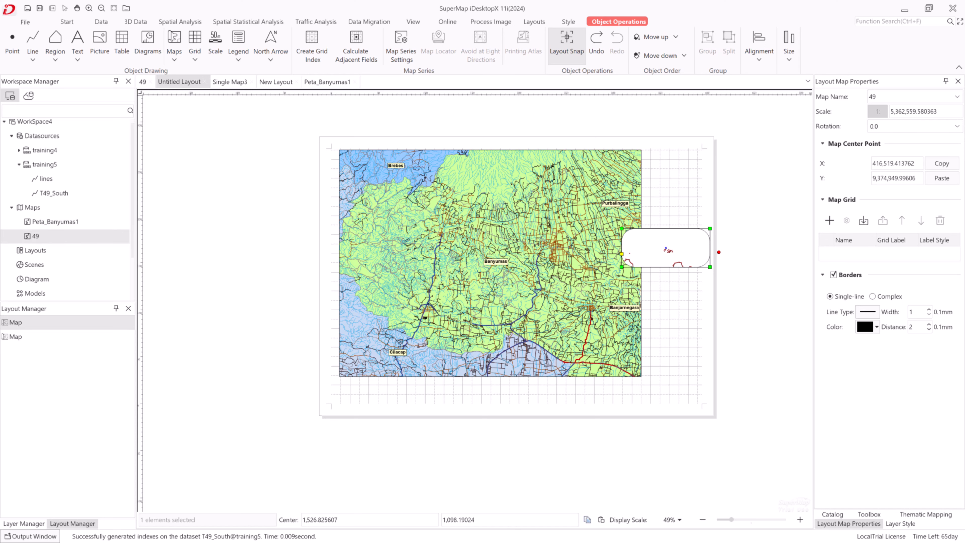
Copy map 49's centre point, X 436039.300449 and Y 9214365.812244, into the inset layout map
click(142, 82)
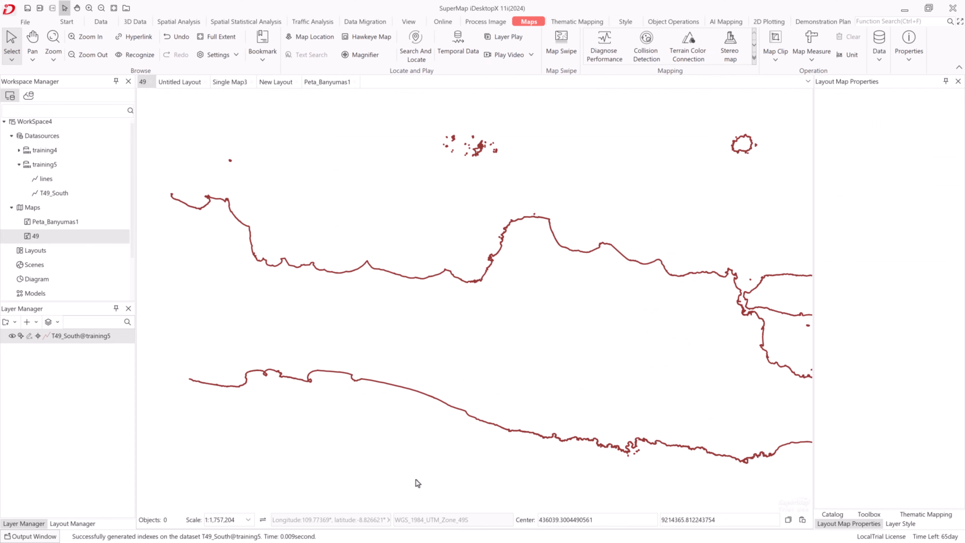
click(789, 520)
click(187, 82)
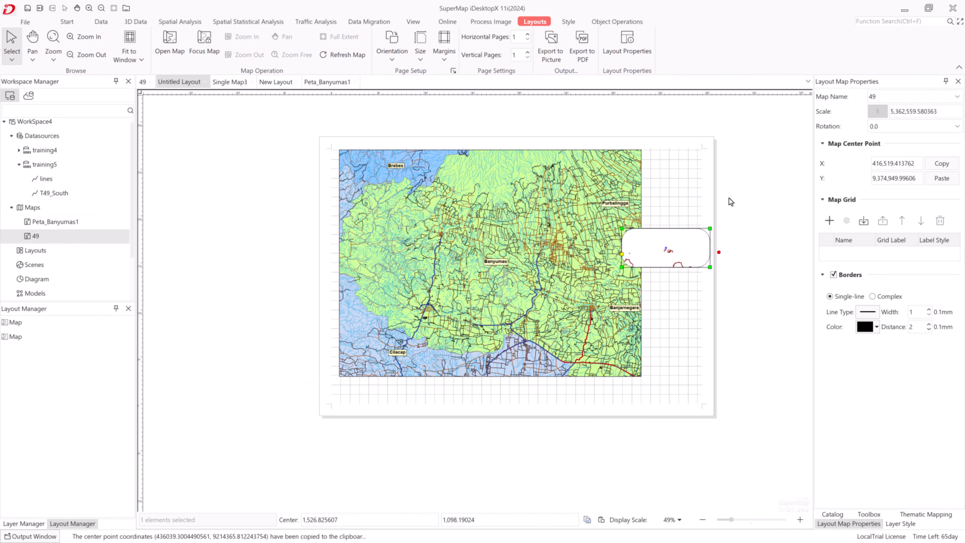
click(938, 179)
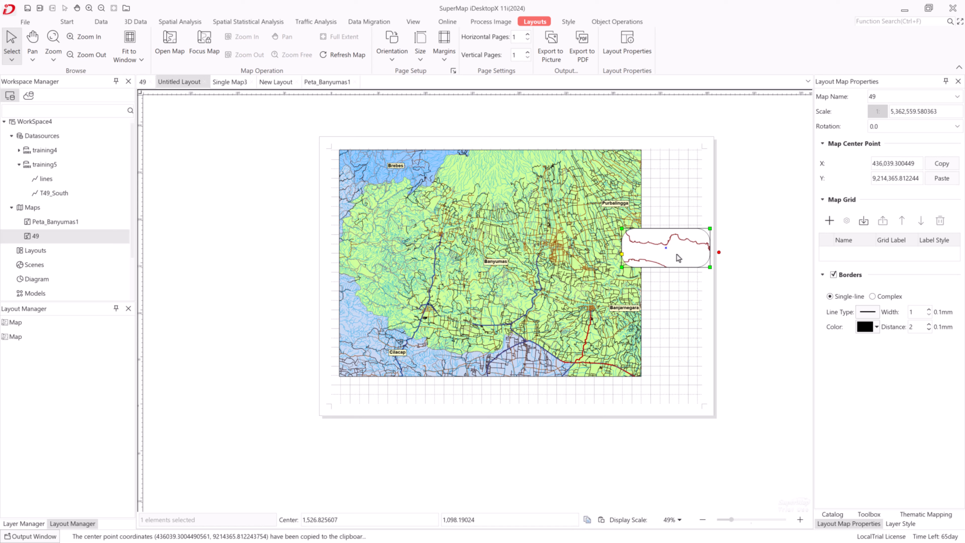
Move the inset map into the main map's upper-left corner and shrink its frame slightly
drag(670, 257, 403, 179)
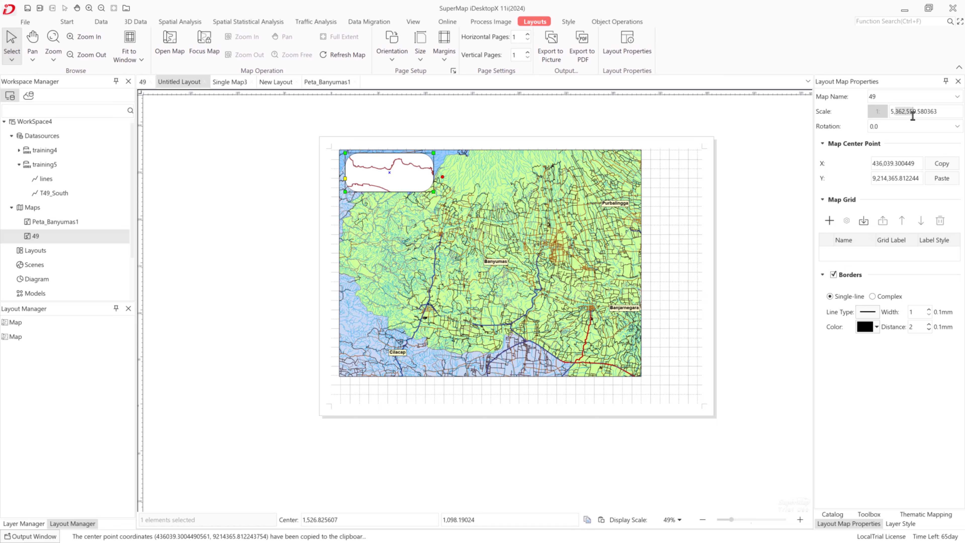
drag(912, 116, 941, 114)
click(901, 113)
drag(376, 184, 372, 182)
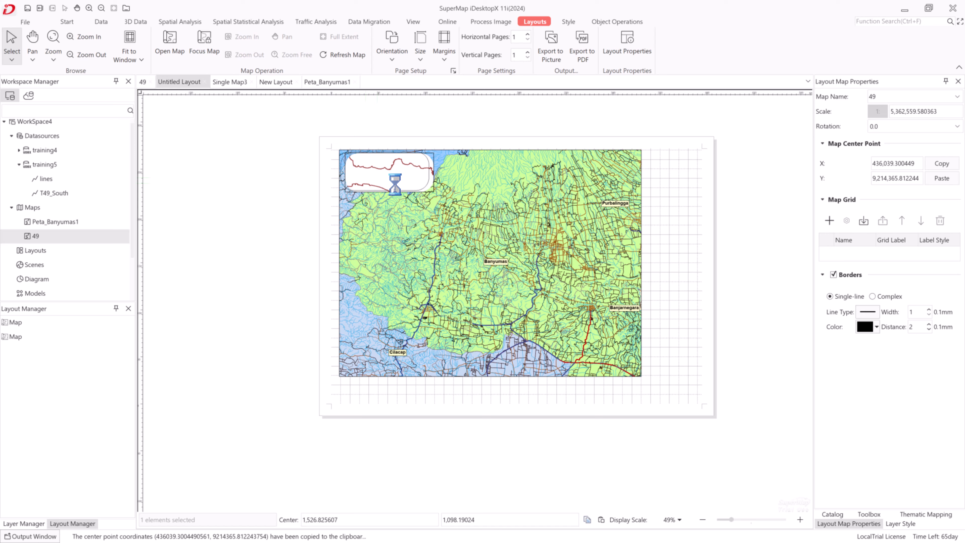
drag(429, 190, 412, 183)
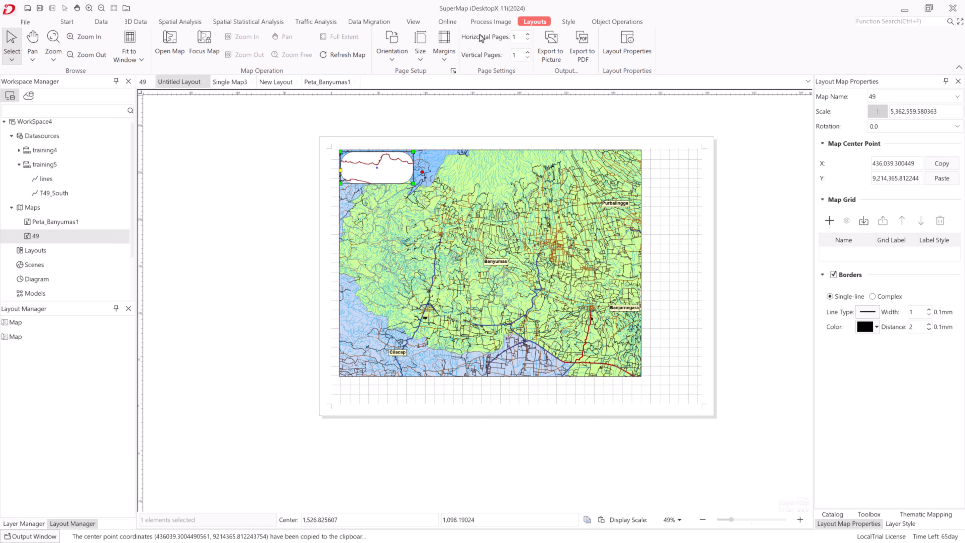
Draw a tall rectangle beside the main map's right edge, matching the map's height
click(628, 22)
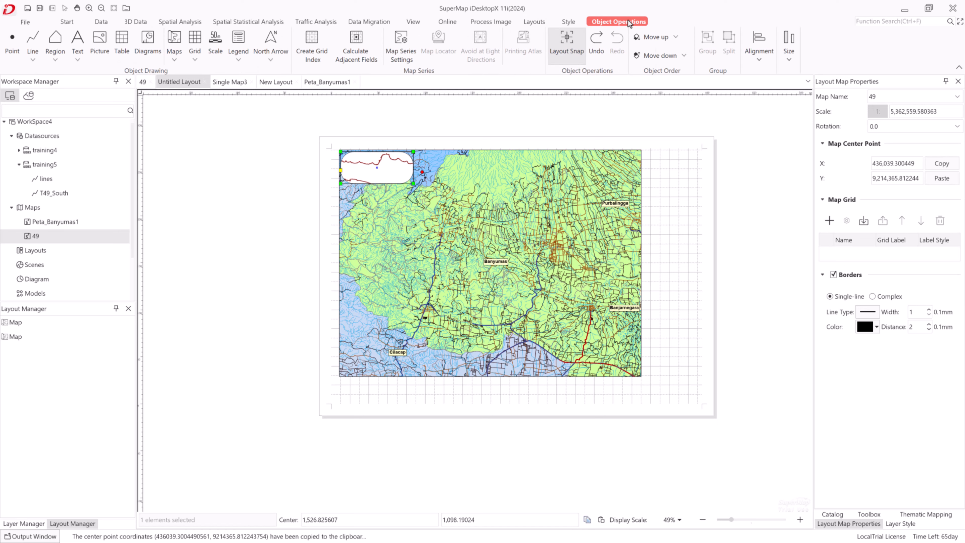
click(82, 60)
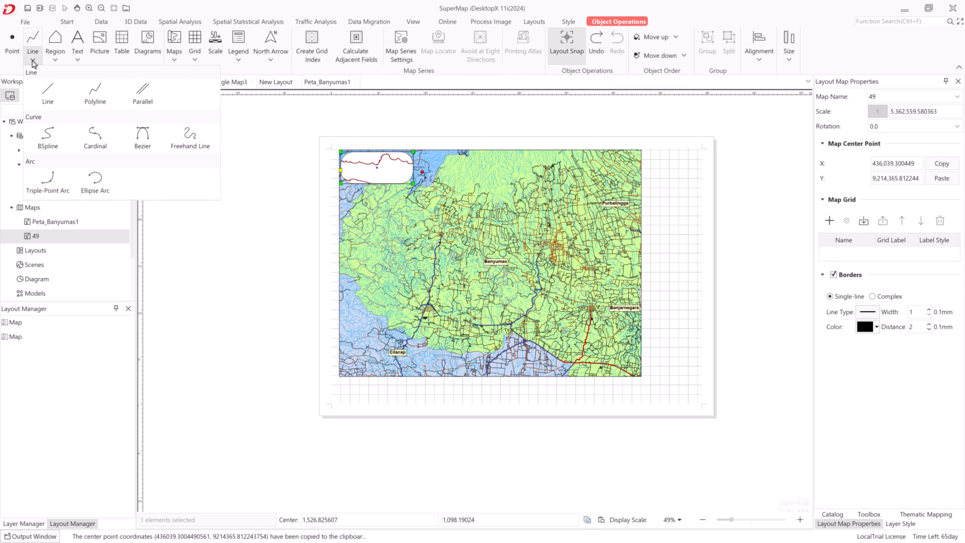
click(55, 59)
click(69, 133)
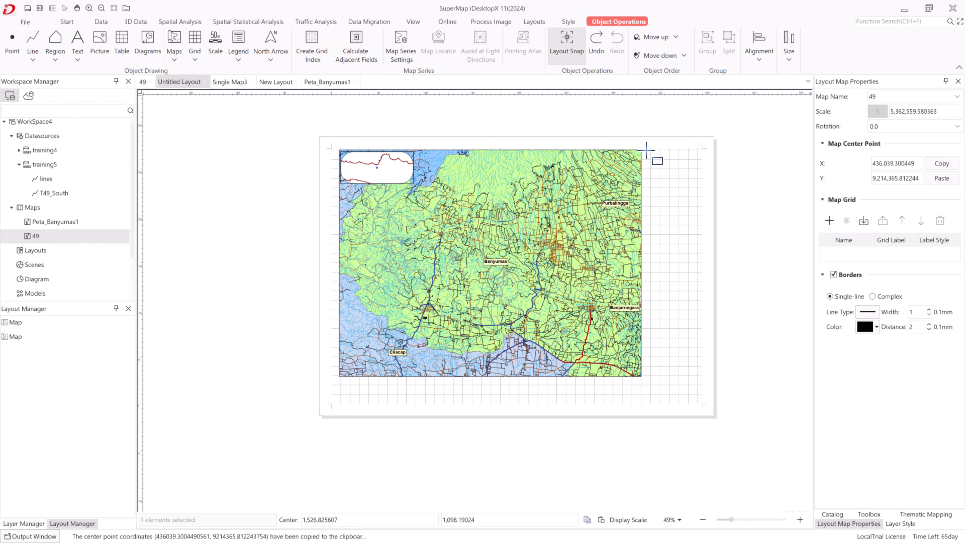
mouse_move(645, 150)
mouse_down()
mouse_move(702, 327)
mouse_move(698, 395)
mouse_move(699, 377)
mouse_up()
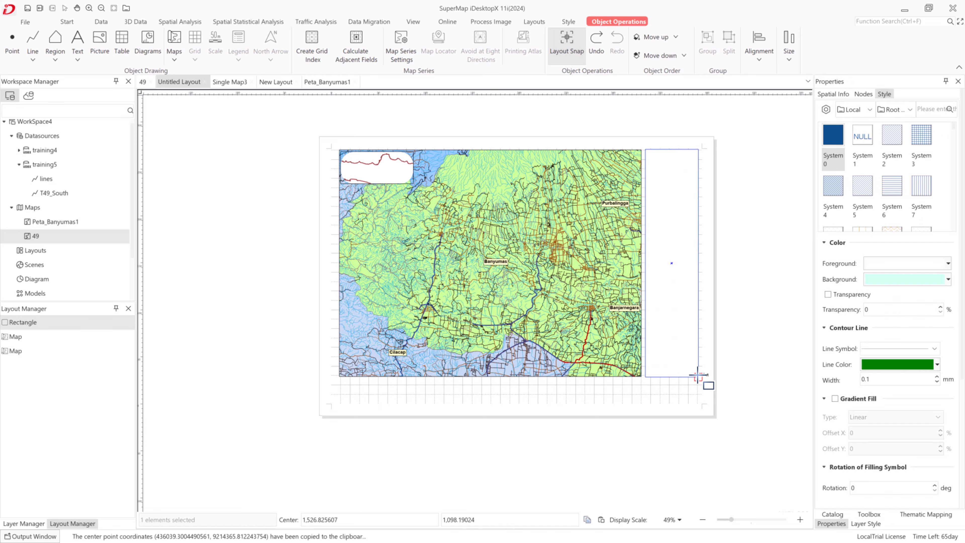
Add the text PETA KABUPATEN BANYUMAS to the layout
click(78, 58)
click(93, 76)
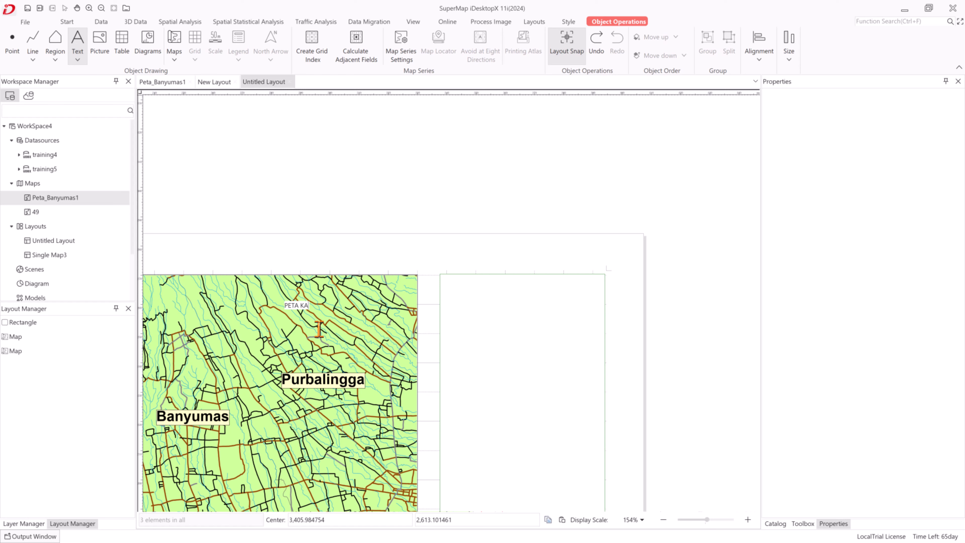
text(BANYUMAS)
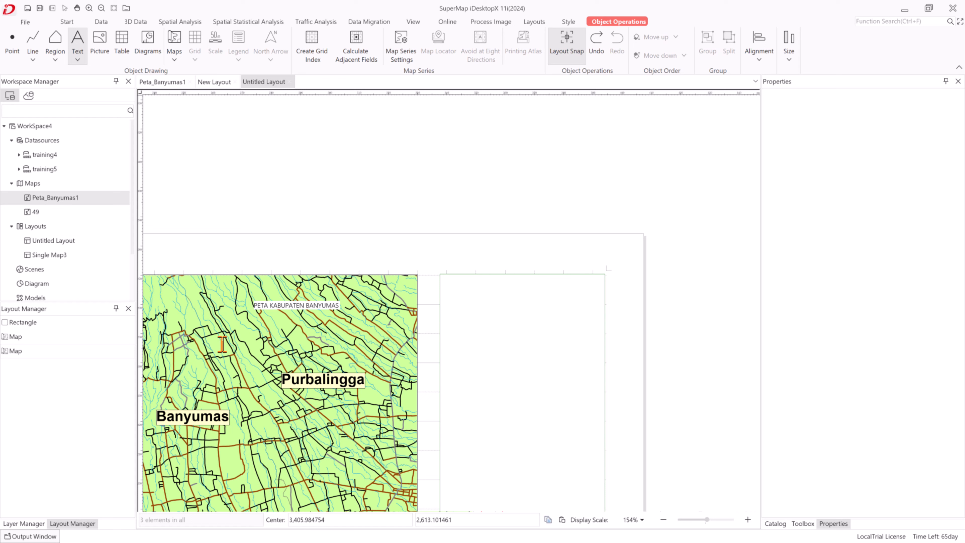
click(278, 326)
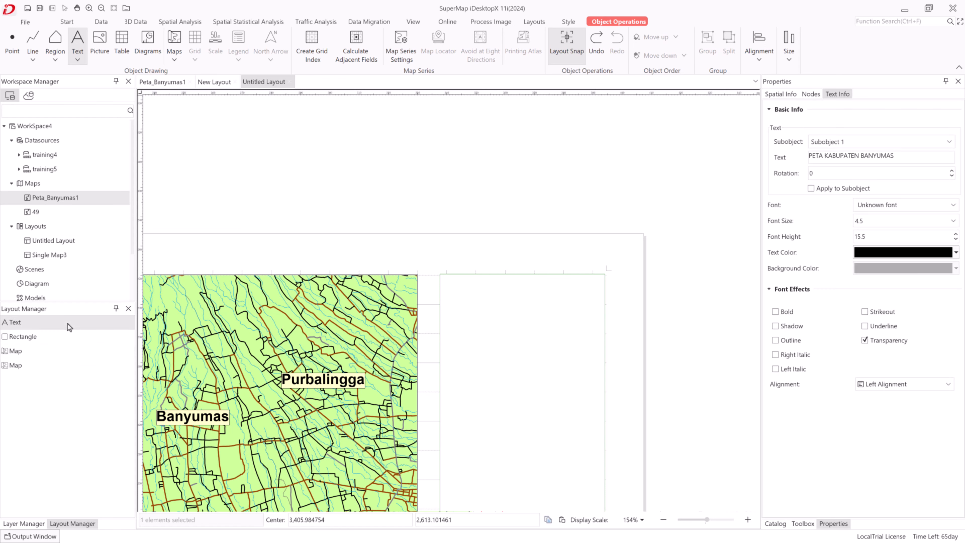
Select the PETA KABUPATEN BANYUMAS text object and open its properties
right_click(392, 244)
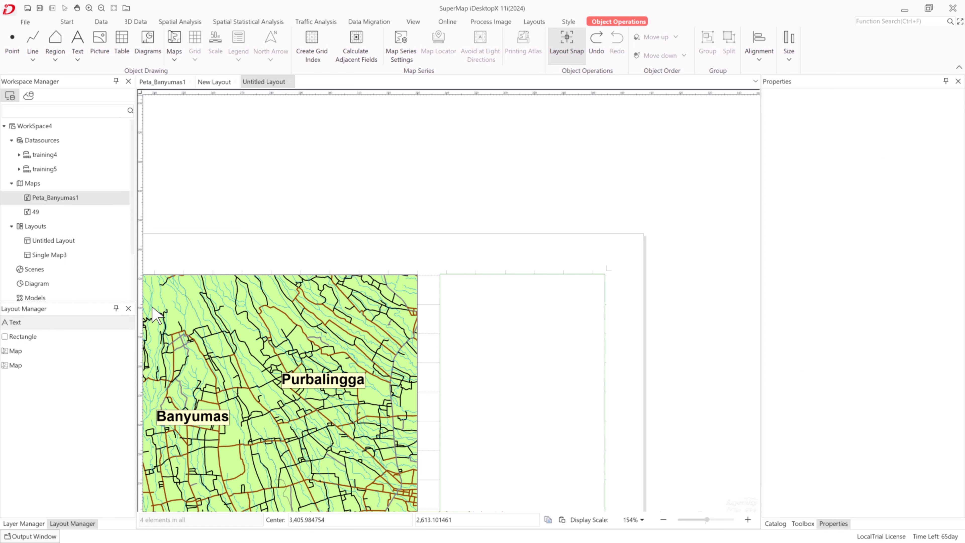
ctrl+click(55, 332)
right_click(55, 325)
click(51, 324)
right_click(63, 322)
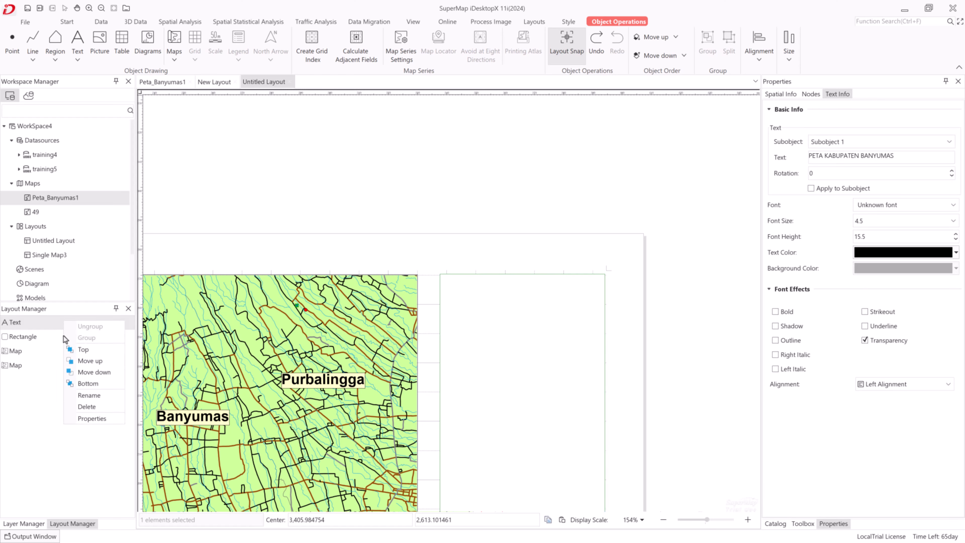
click(82, 419)
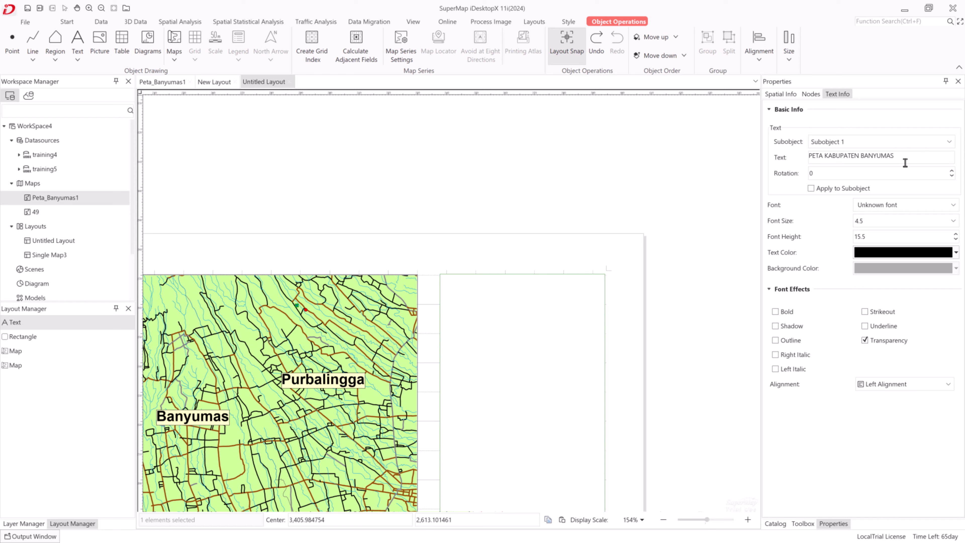
Set the title text's font to Symbol and move the title into the upper part of the blank rectangle
drag(902, 158, 777, 163)
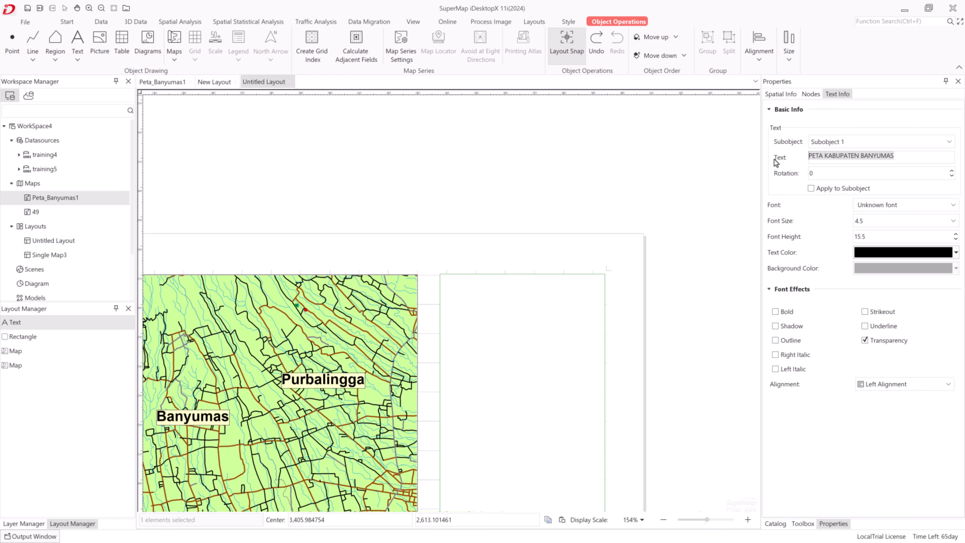
click(946, 207)
click(903, 236)
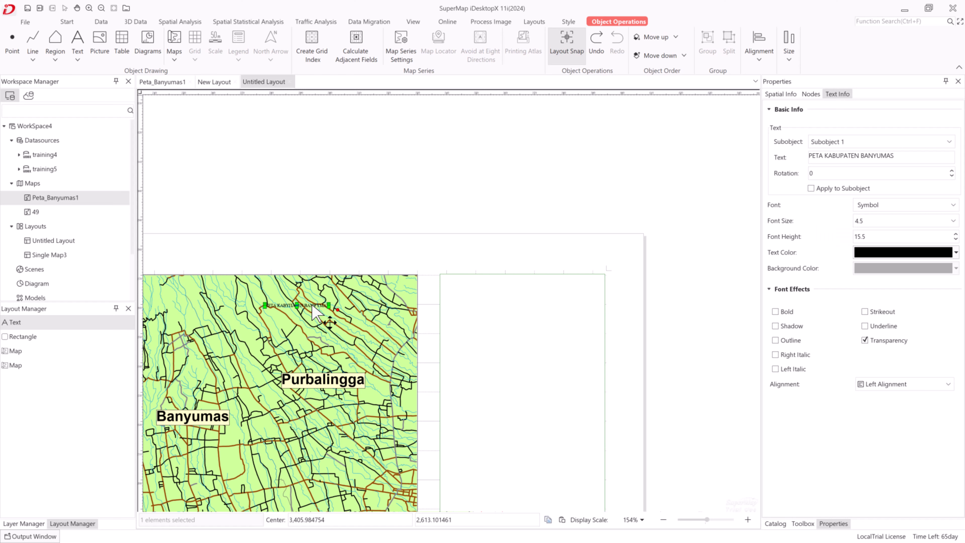
drag(318, 306, 517, 293)
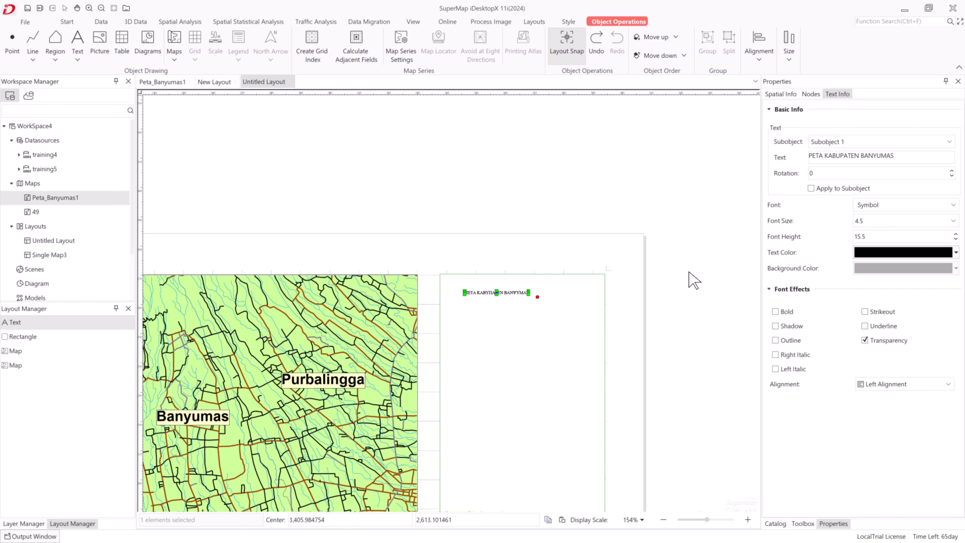
Set the title text's font to Arial
scroll(534, 301, up, 4)
drag(896, 158, 762, 155)
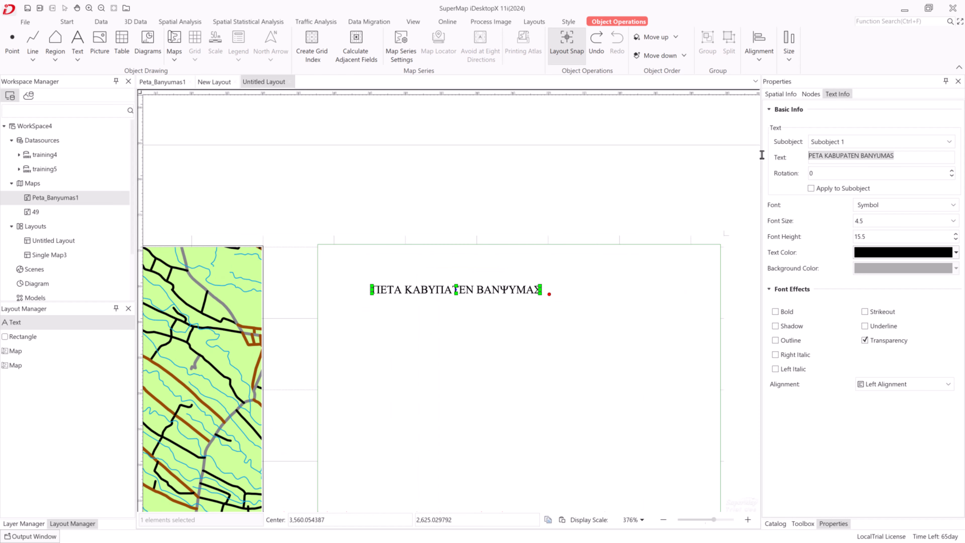
click(953, 206)
click(898, 237)
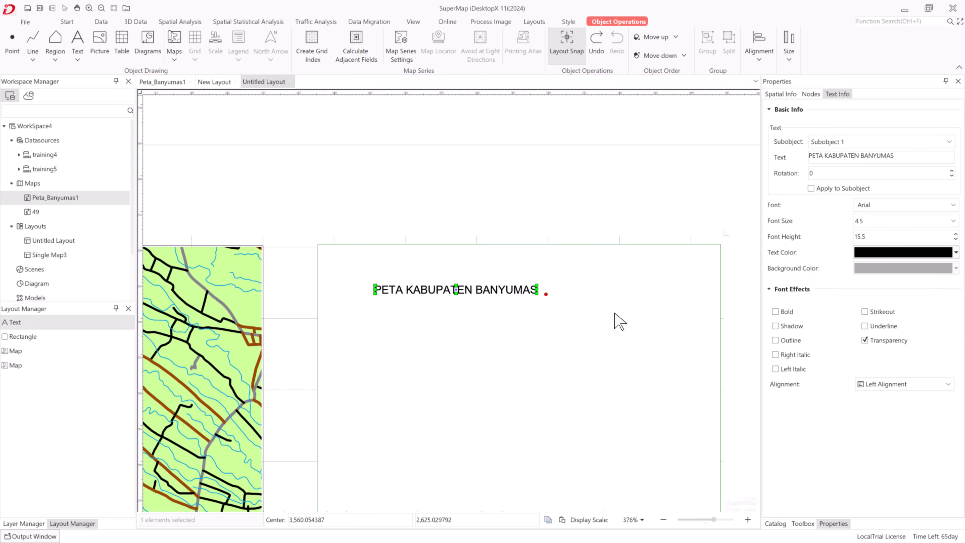
Enlarge the title to font size 9 near the rectangle's top edge and break it onto a second line before BANYUMAS
mouse_move(543, 295)
mouse_down()
mouse_move(586, 329)
mouse_move(513, 288)
mouse_move(530, 254)
mouse_move(518, 263)
mouse_up()
right_click(556, 308)
click(572, 420)
drag(587, 267, 547, 269)
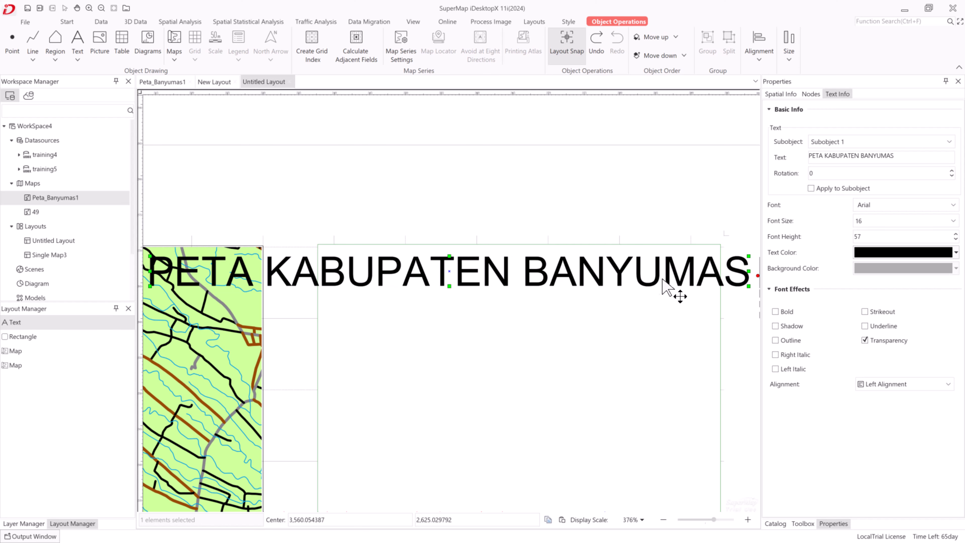
drag(751, 285, 707, 274)
drag(648, 263, 636, 271)
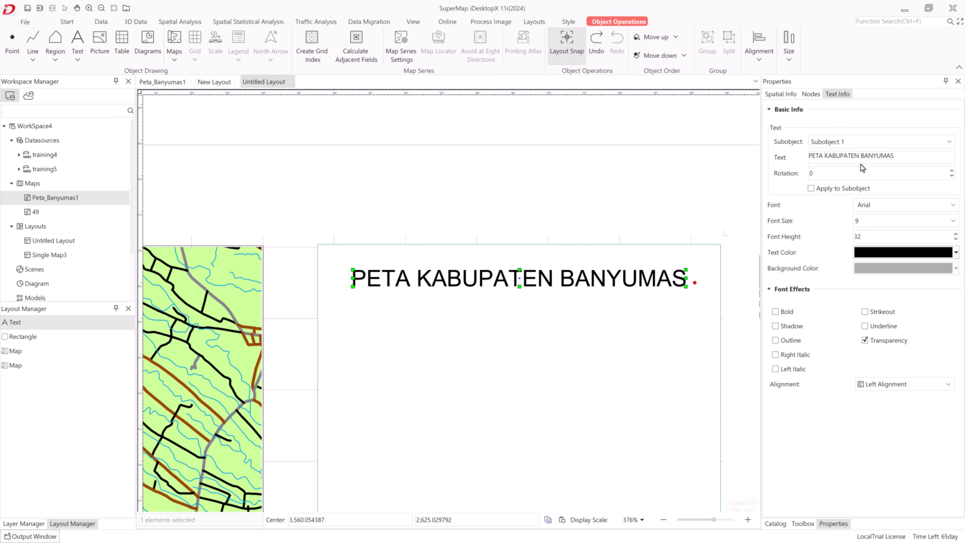
key(Return)
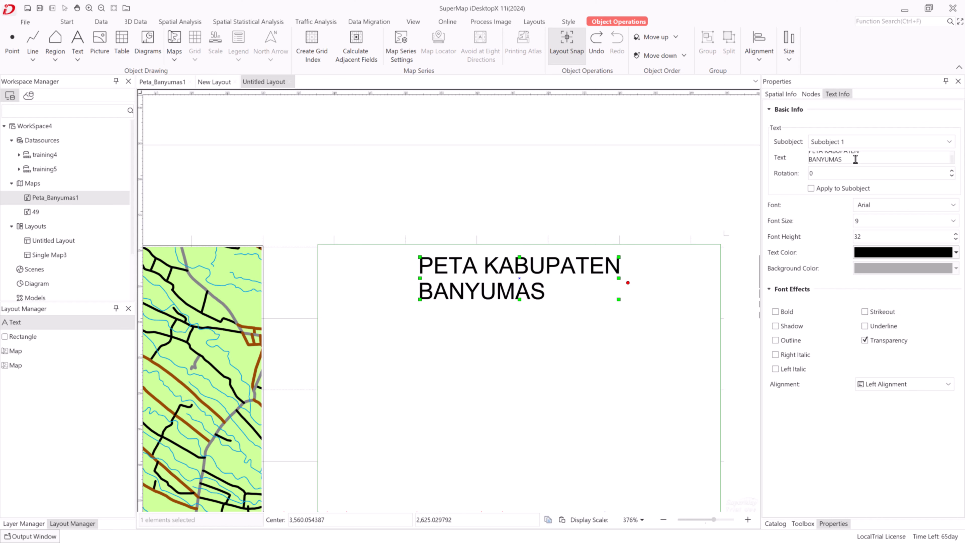
Center-align the two-line title, enlarge it to font size 15.5 and position it in the upper part of the side panel
drag(855, 160, 782, 135)
click(906, 387)
click(893, 398)
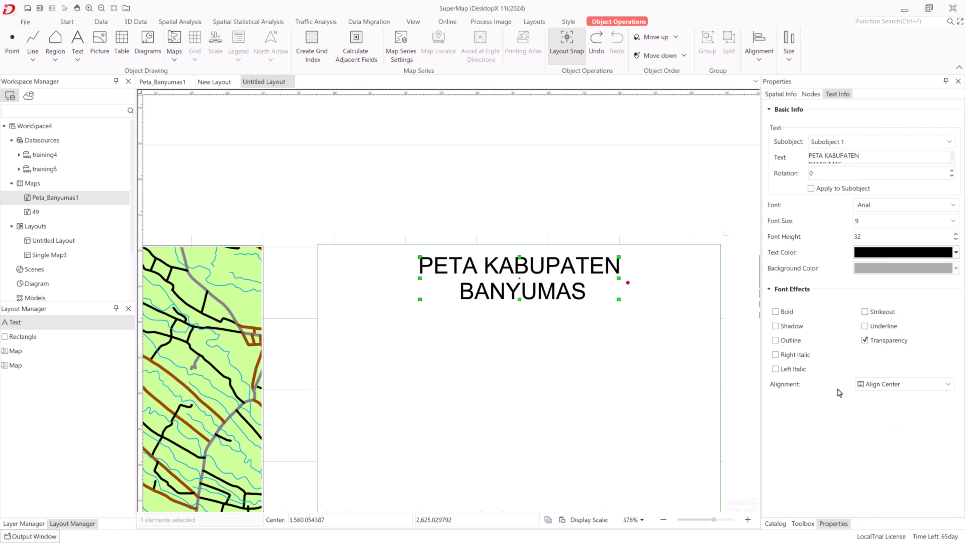
drag(619, 300, 668, 340)
drag(611, 279, 603, 300)
scroll(689, 308, down, 3)
scroll(690, 308, down, 4)
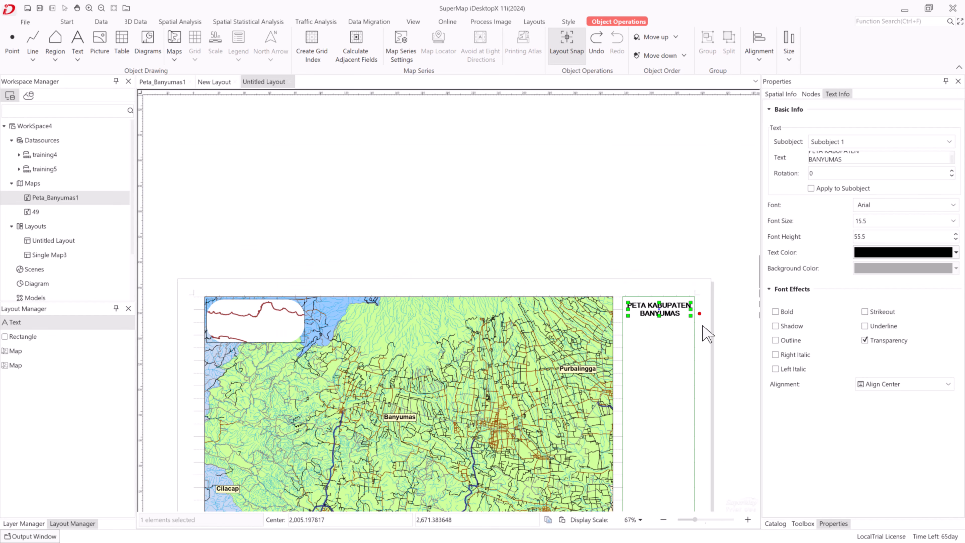
Copy the title text object and shift the title slightly down within the side panel
right_click(674, 310)
click(696, 325)
right_click(676, 332)
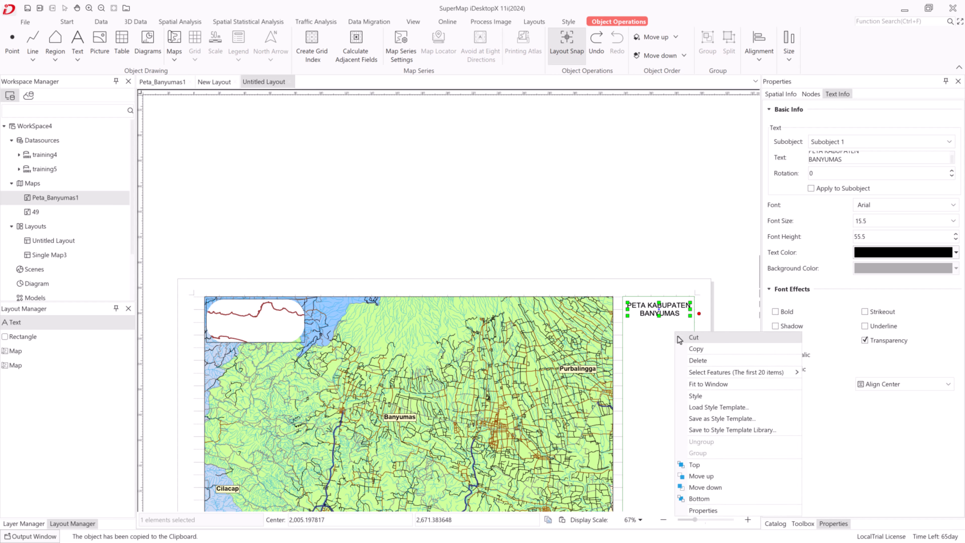
click(50, 332)
right_click(43, 325)
click(112, 396)
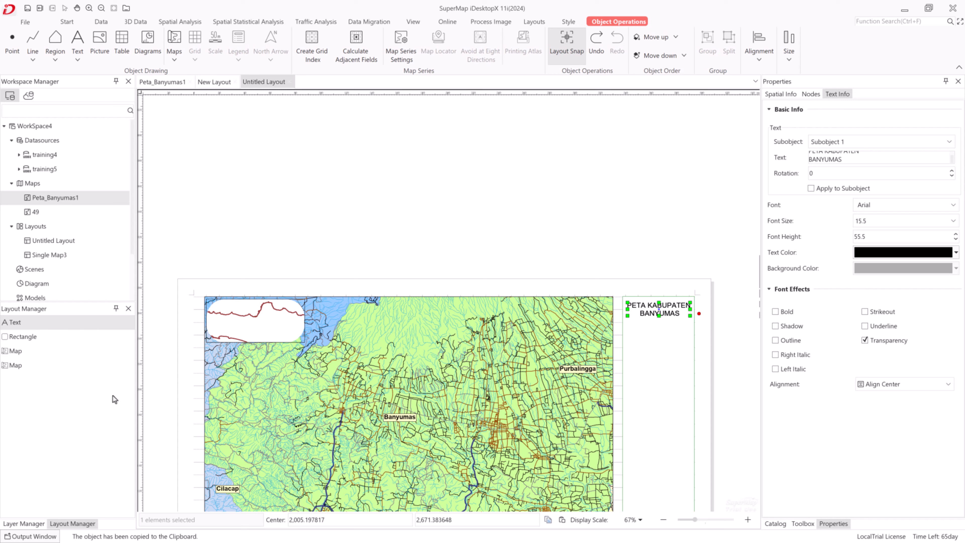
right_click(665, 313)
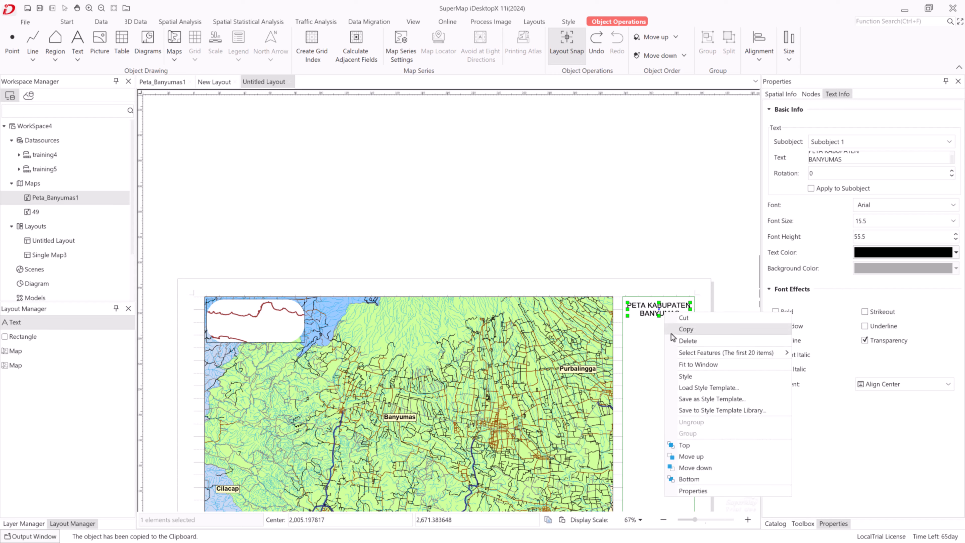
click(672, 330)
drag(646, 307, 645, 309)
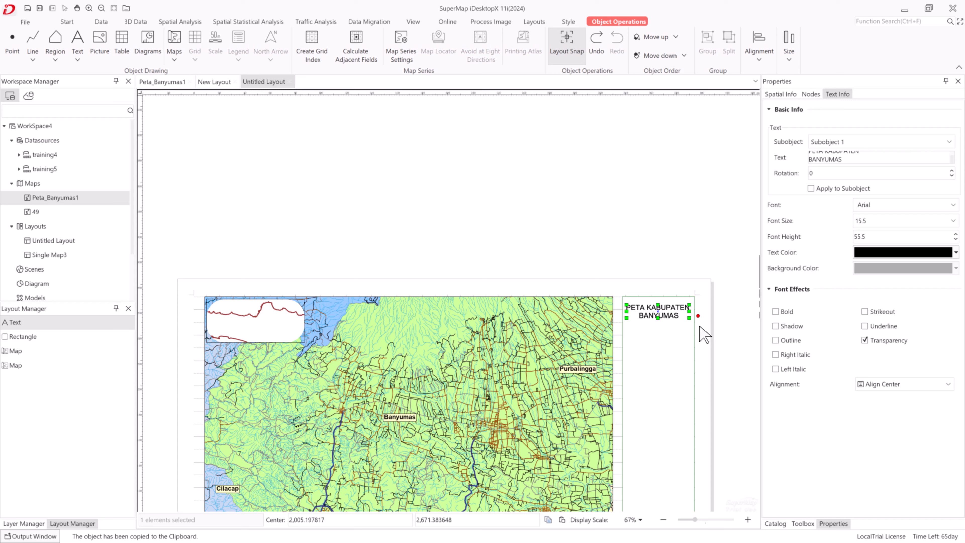
Add a text object reading DIBUAT TAHUN 2024 over the upper part of the main map
click(77, 43)
click(488, 338)
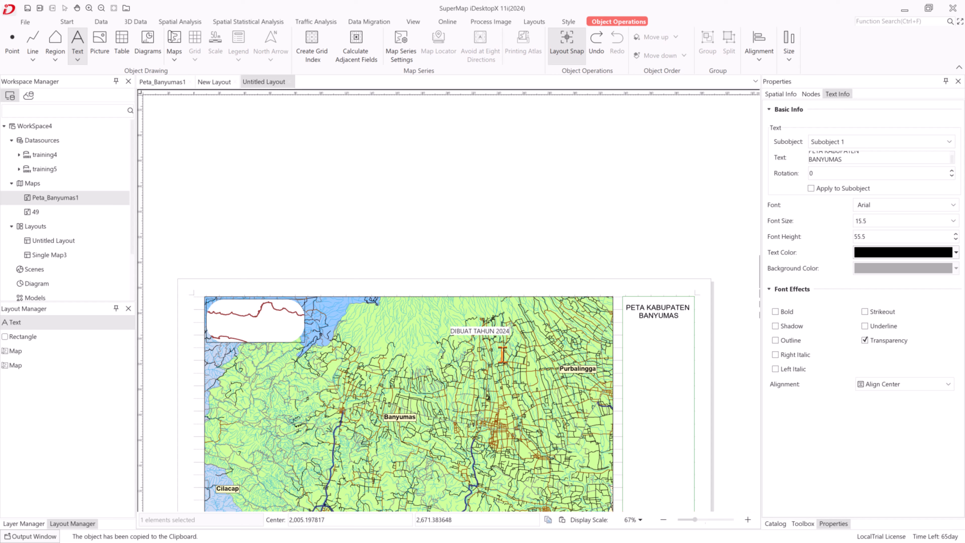
right_click(568, 284)
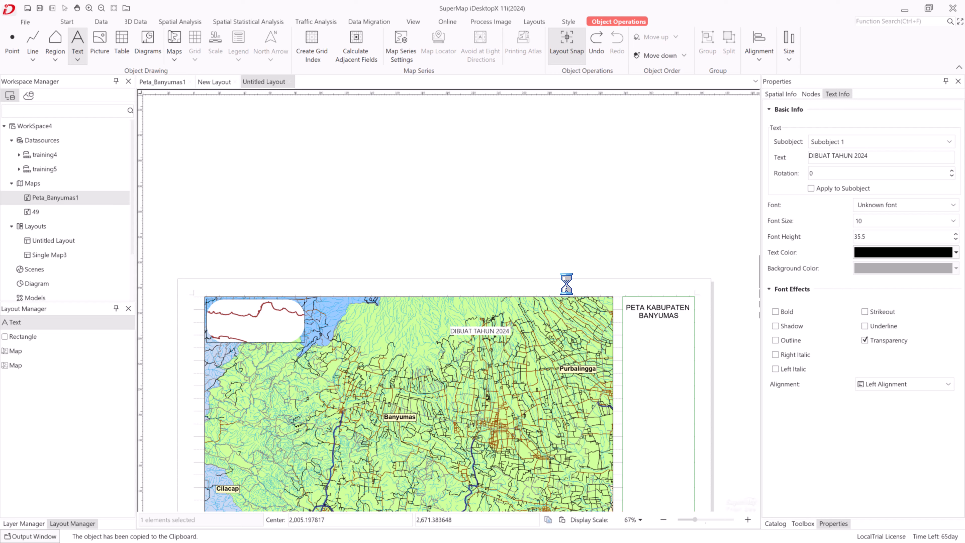
Rename the PETA KABUPATEN BANYUMAS text object to JUDUL in the layout's object list
click(41, 339)
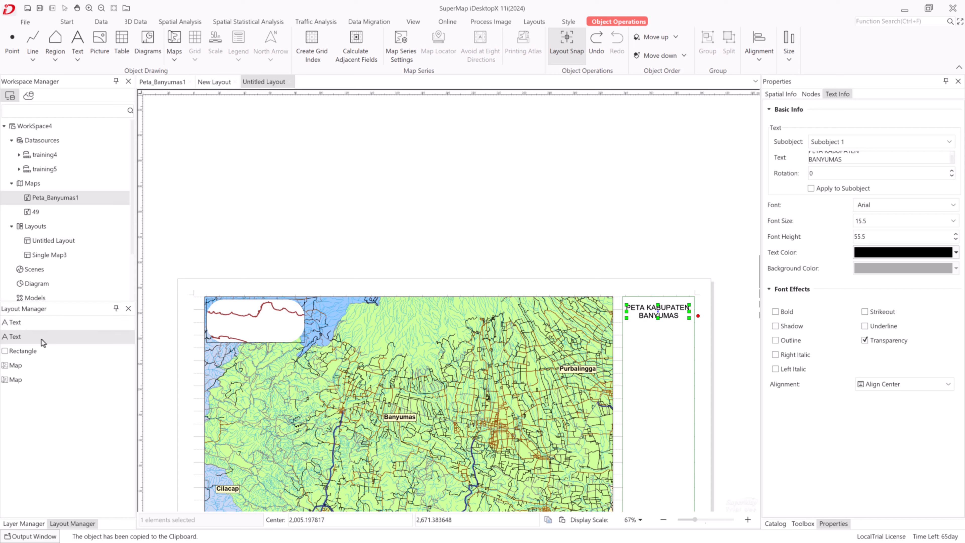
right_click(20, 341)
click(40, 415)
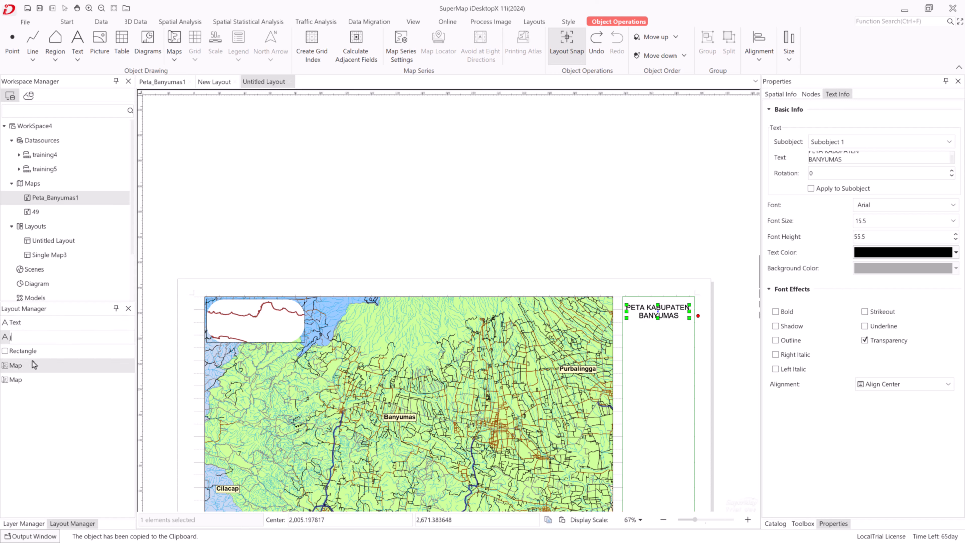
Select the DIBUAT TAHUN 2024 text and set its font to Arial
click(57, 323)
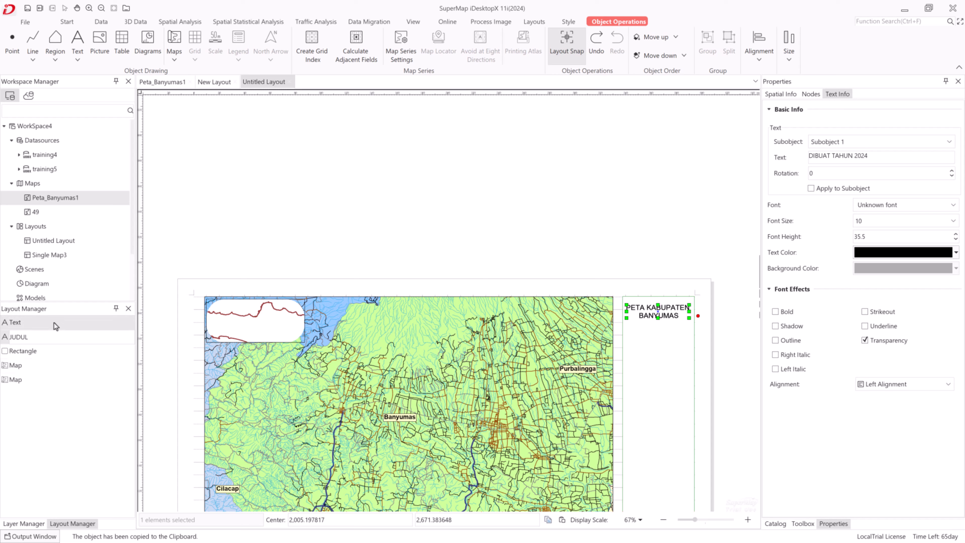
click(930, 206)
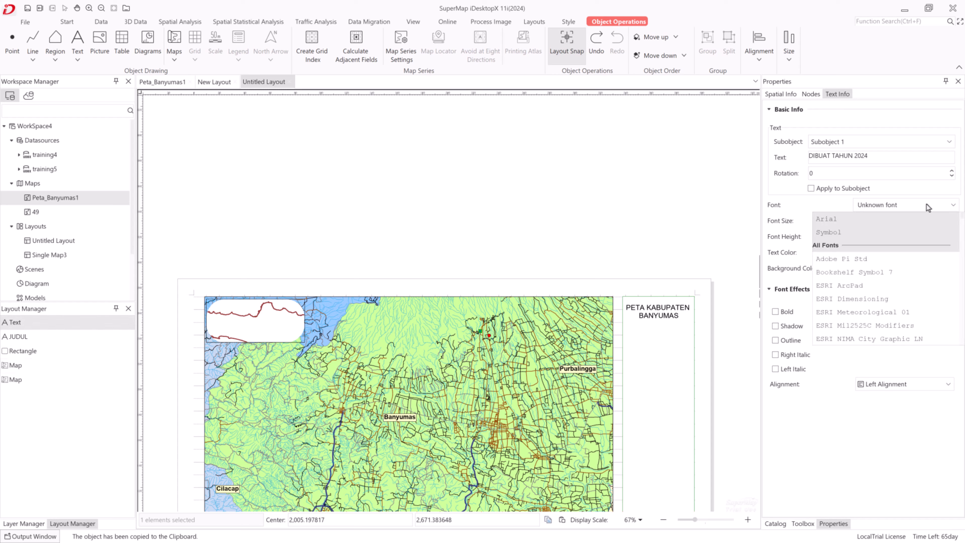
click(888, 230)
click(911, 205)
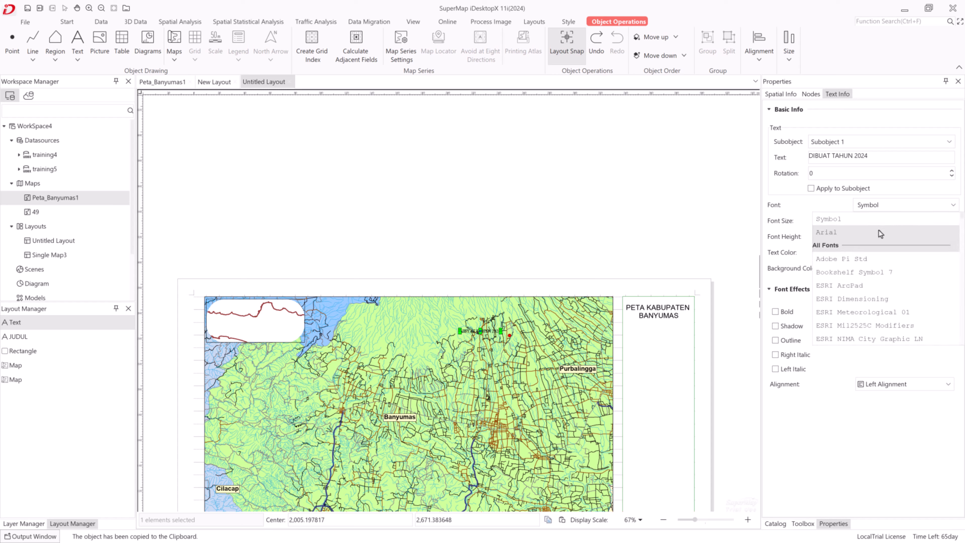
click(875, 230)
Move the DIBUAT TAHUN 2024 text beneath the title in the side panel and set its font size to 9
mouse_move(484, 330)
mouse_down()
mouse_move(653, 330)
mouse_move(647, 304)
mouse_move(623, 294)
mouse_move(579, 322)
mouse_up()
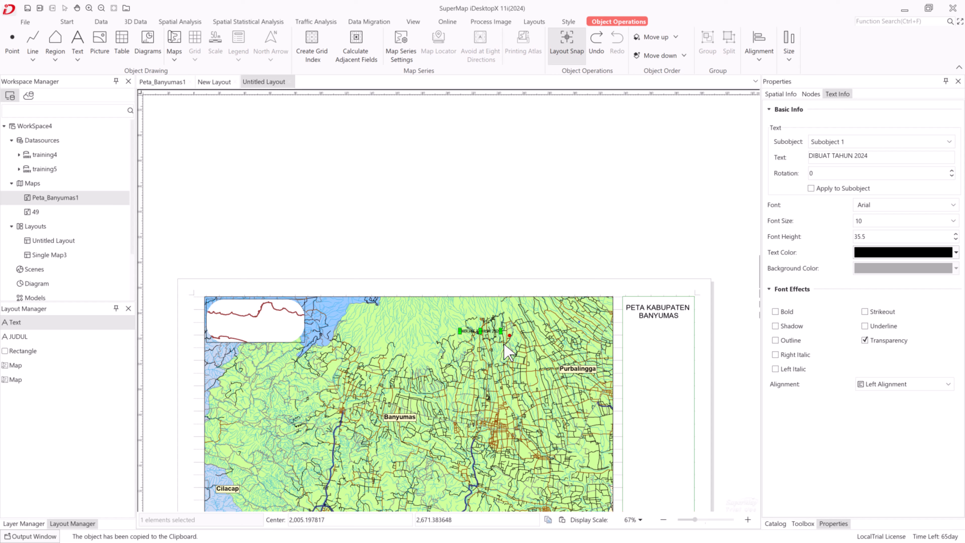
right_click(486, 330)
click(501, 464)
scroll(493, 330, up, 5)
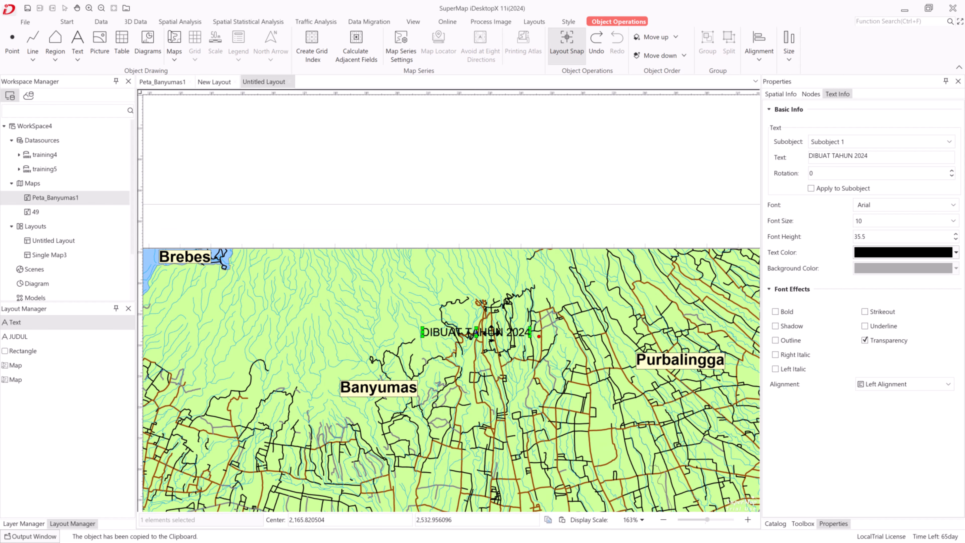
drag(495, 332, 382, 369)
key(ctrl+v)
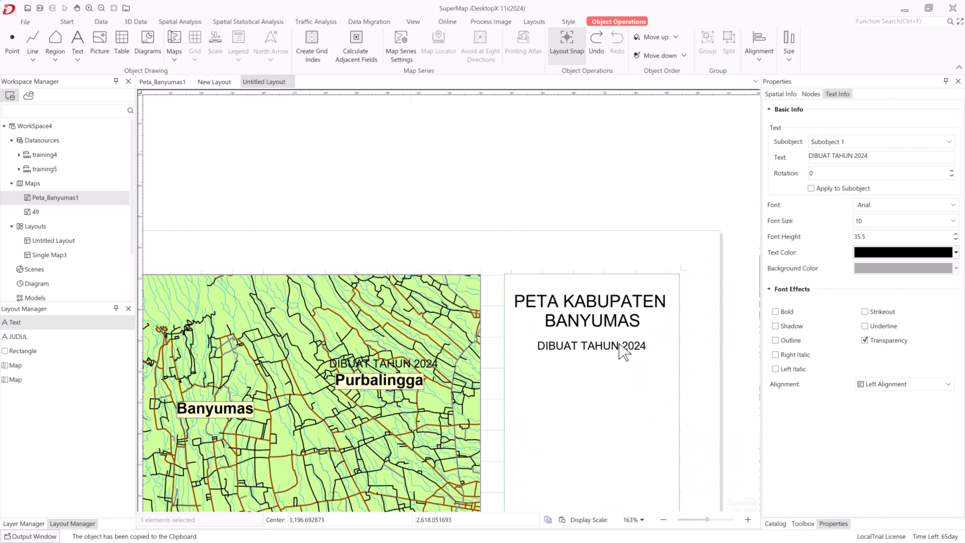
click(623, 350)
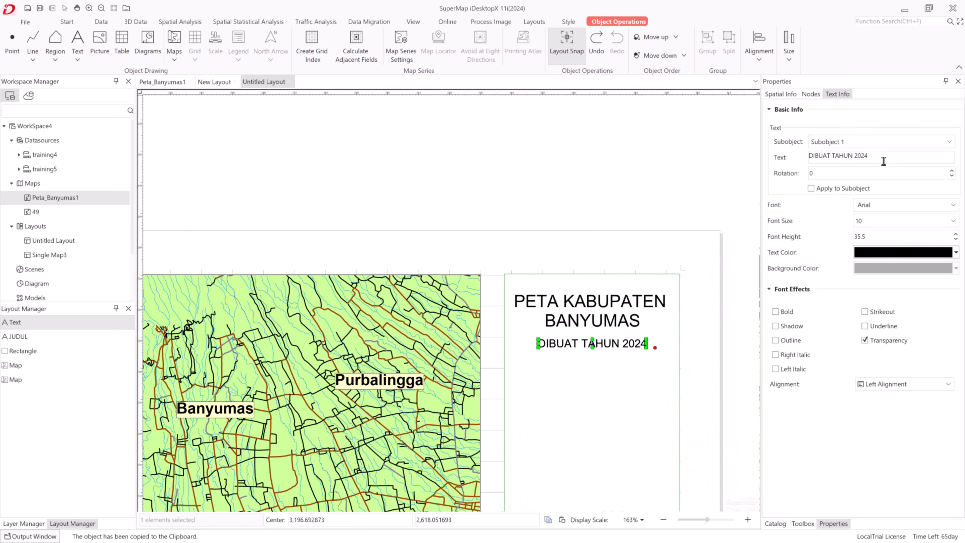
drag(883, 161, 799, 160)
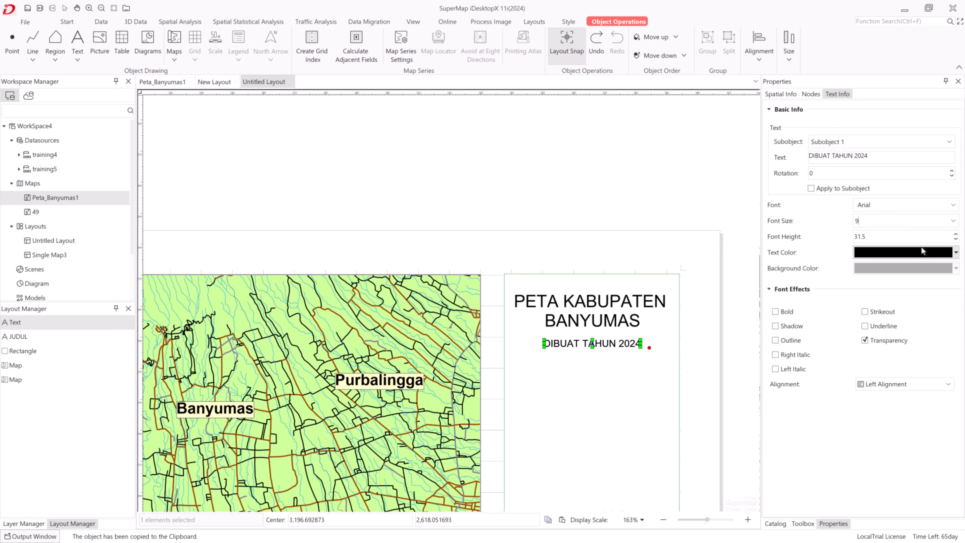
click(708, 350)
Add a black horizontal-label graticule to the main map with horizontal and vertical intervals of 0°1'30"
scroll(707, 350, down, 5)
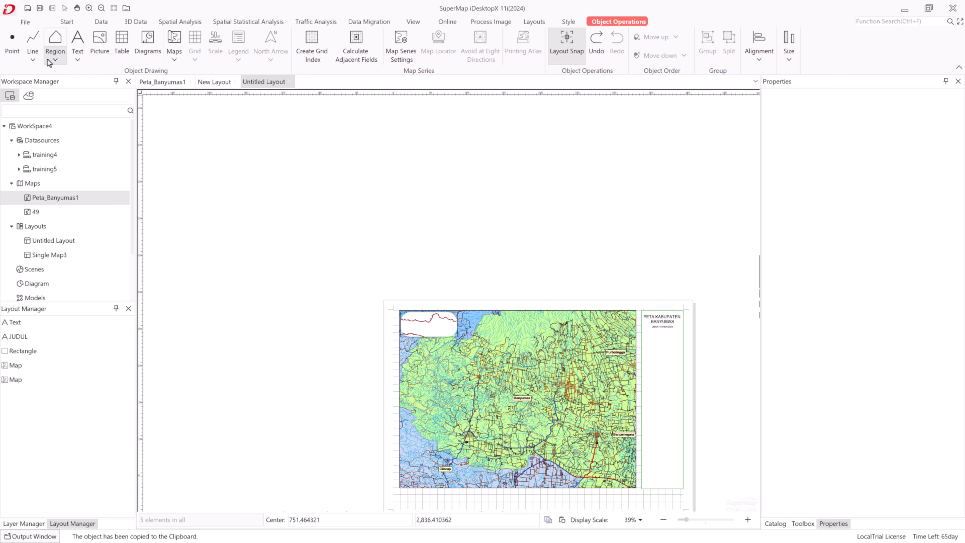
click(552, 372)
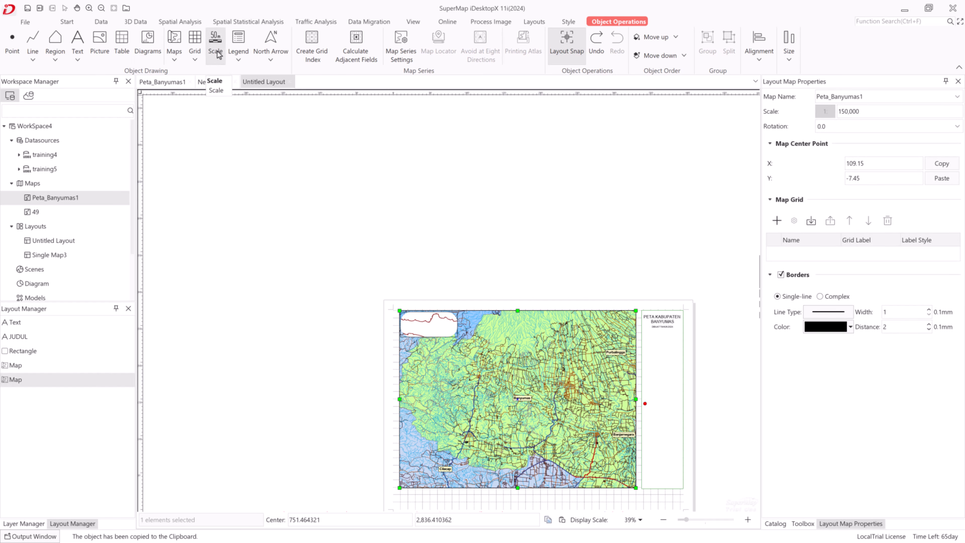
click(194, 55)
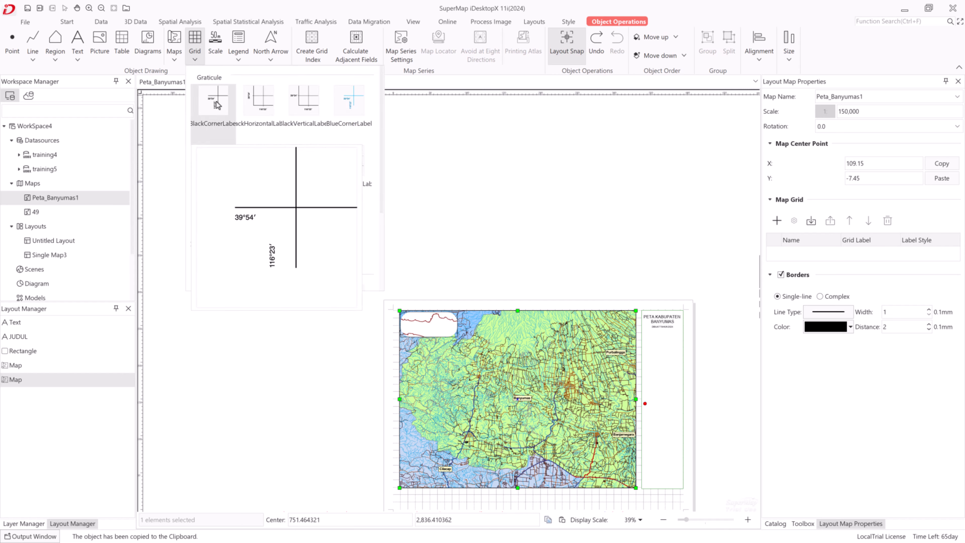
click(248, 110)
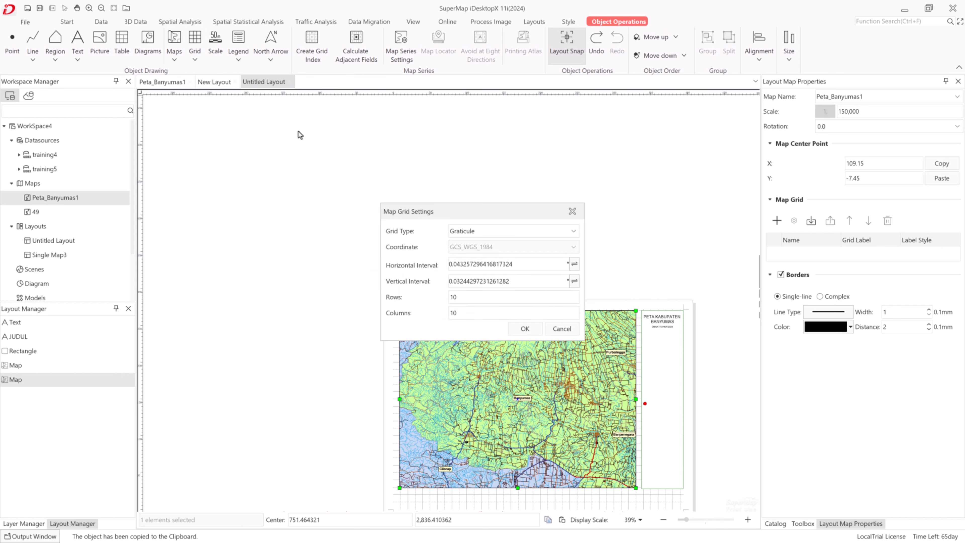
click(574, 263)
text(0)
click(574, 281)
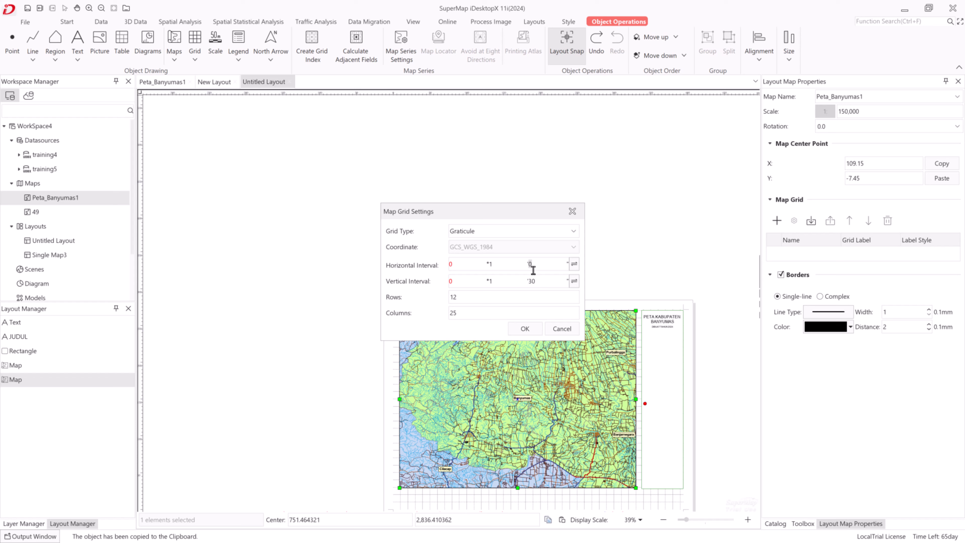
click(524, 329)
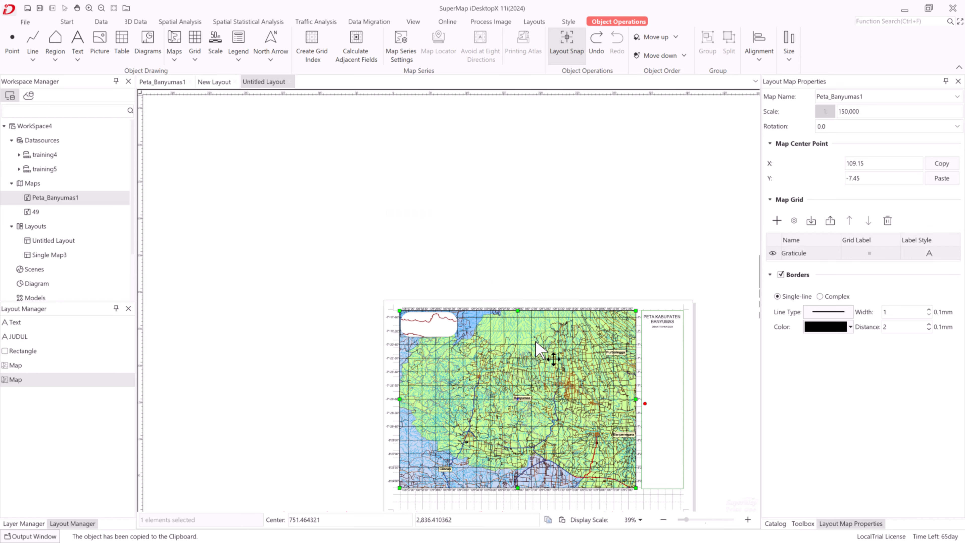
Change the main map graticule's horizontal and vertical intervals to 0°2'30"
scroll(546, 397, up, 5)
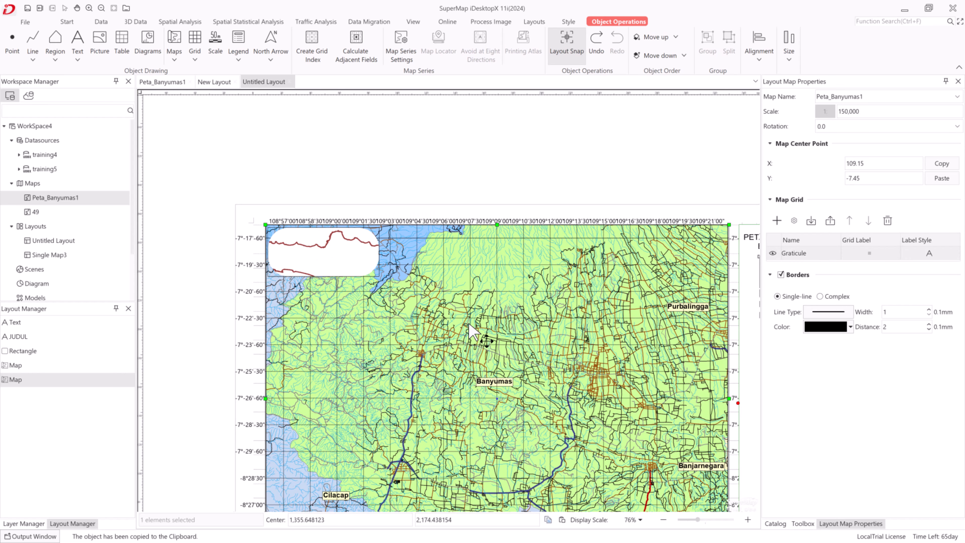
scroll(461, 325, down, 3)
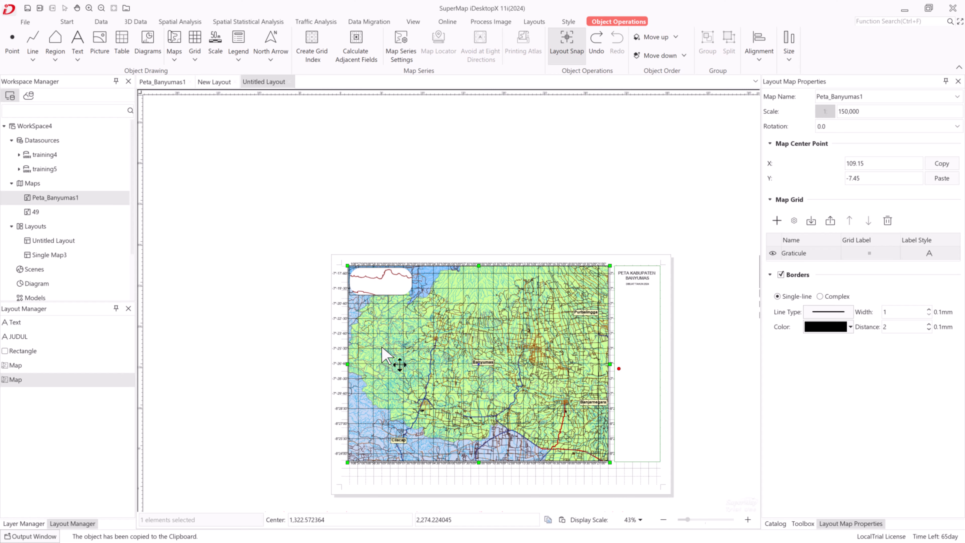
click(341, 333)
click(381, 332)
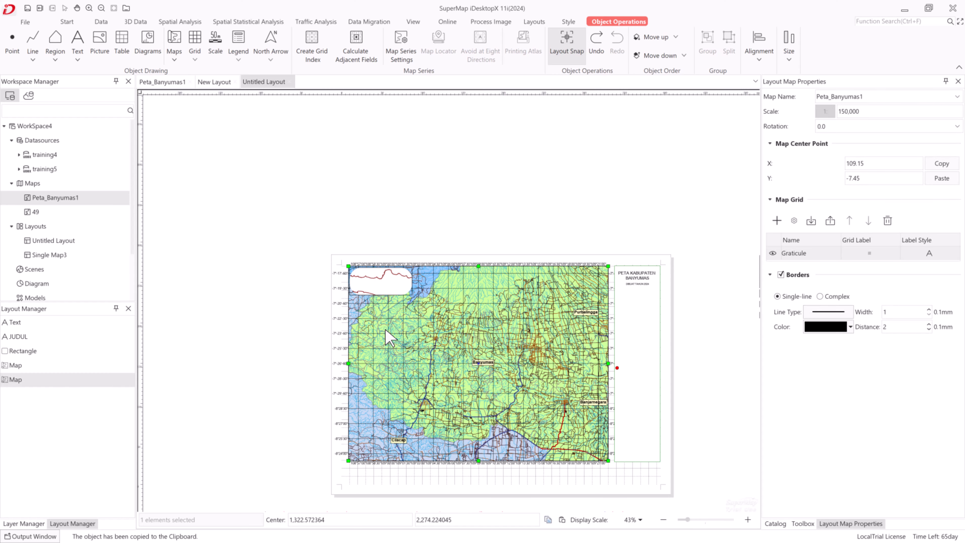
click(875, 255)
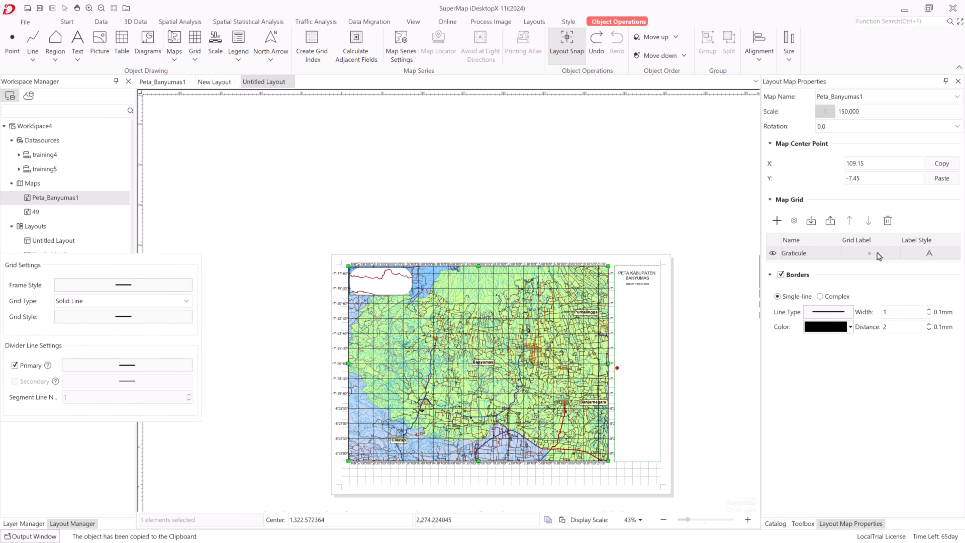
click(794, 221)
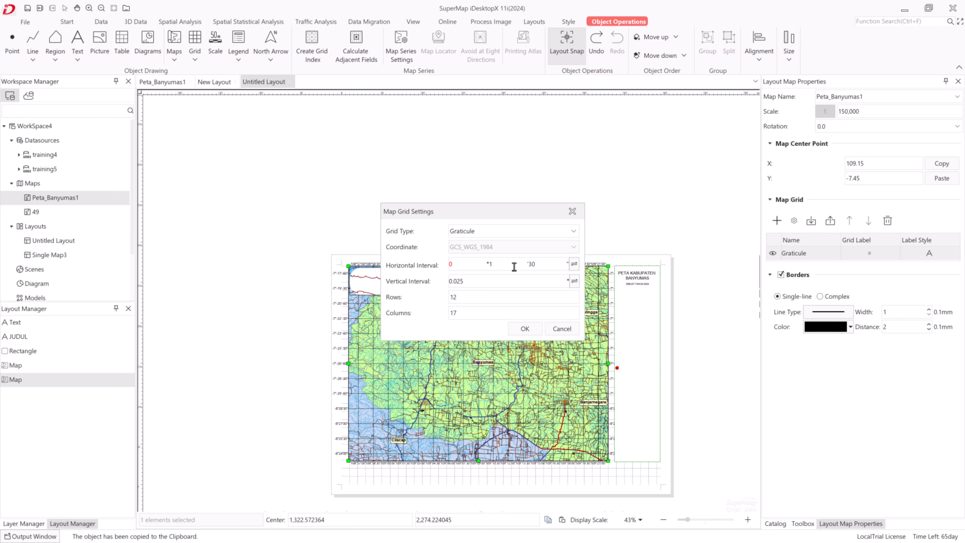
click(575, 281)
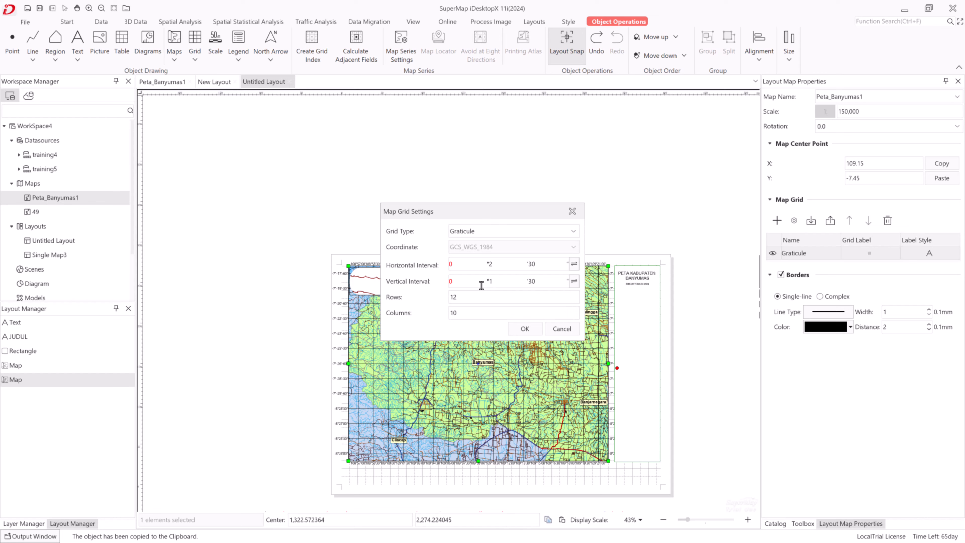
click(524, 329)
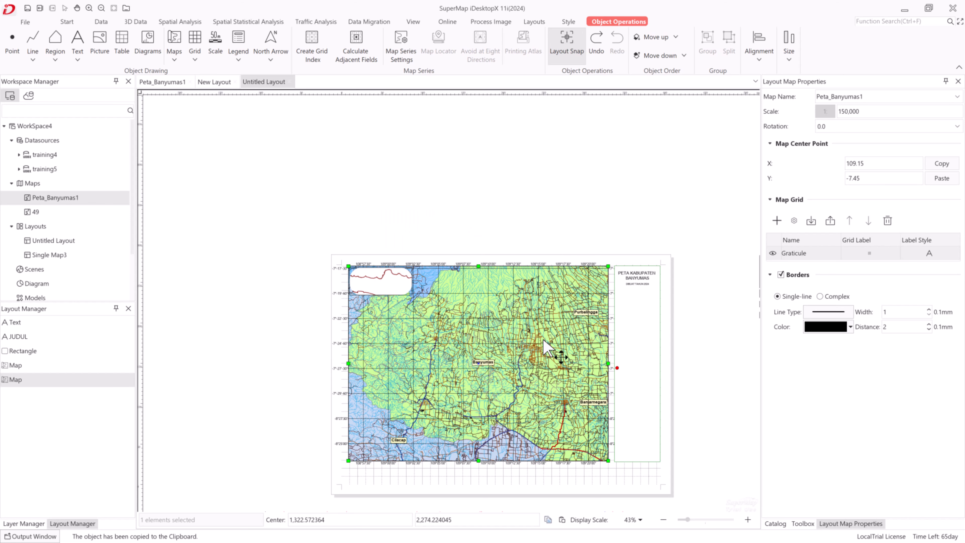
Draw a legend frame about 523 by 696 in the side panel beneath the DIBUAT TAHUN 2024 text
scroll(552, 340, up, 2)
drag(552, 338, 523, 263)
click(650, 480)
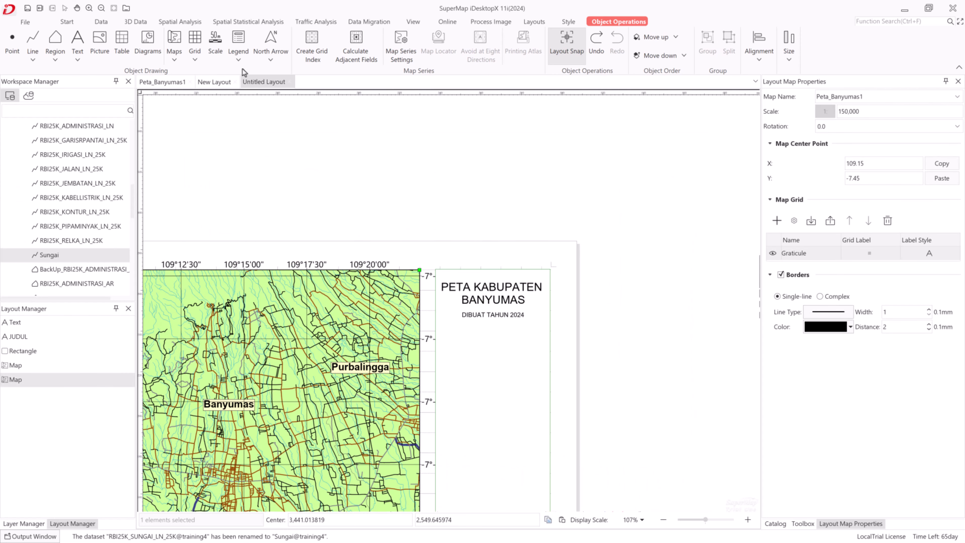
click(238, 59)
click(247, 75)
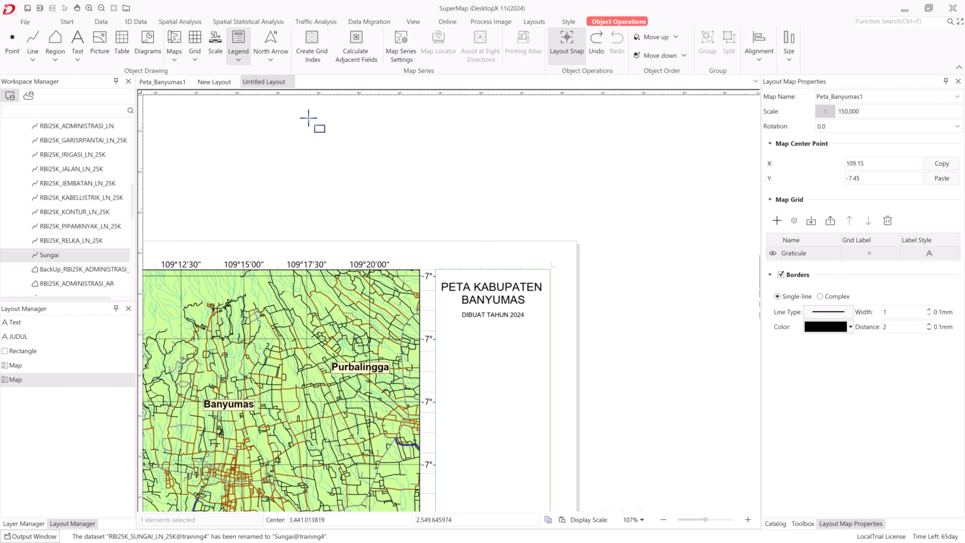
drag(444, 356, 545, 500)
Include the Sungai, RBI25K_JALAN_LN_25K@training4#1, RBI25K_PEMUKIMAN_AR and RBI25K_ADMINISTRASI_AR@training4#1 layers in the legend
click(360, 220)
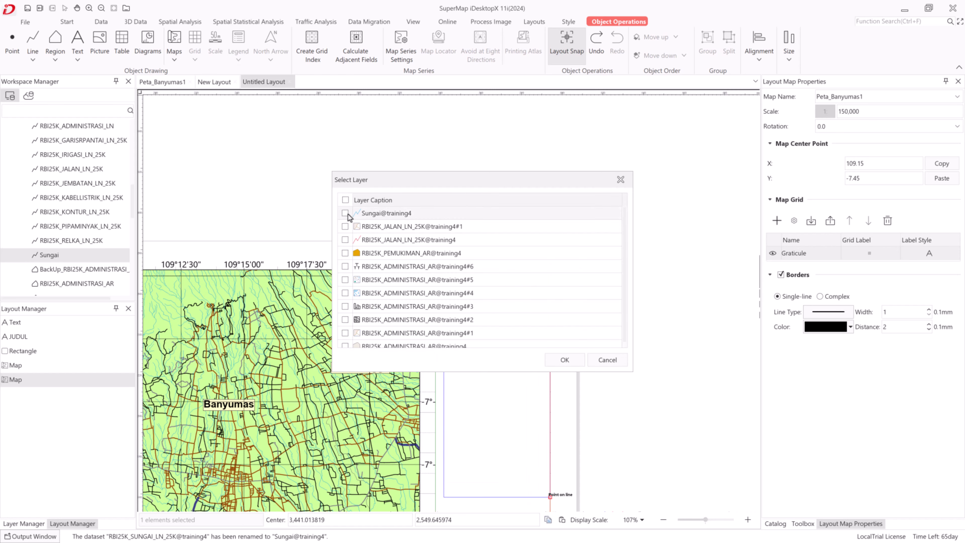
click(345, 253)
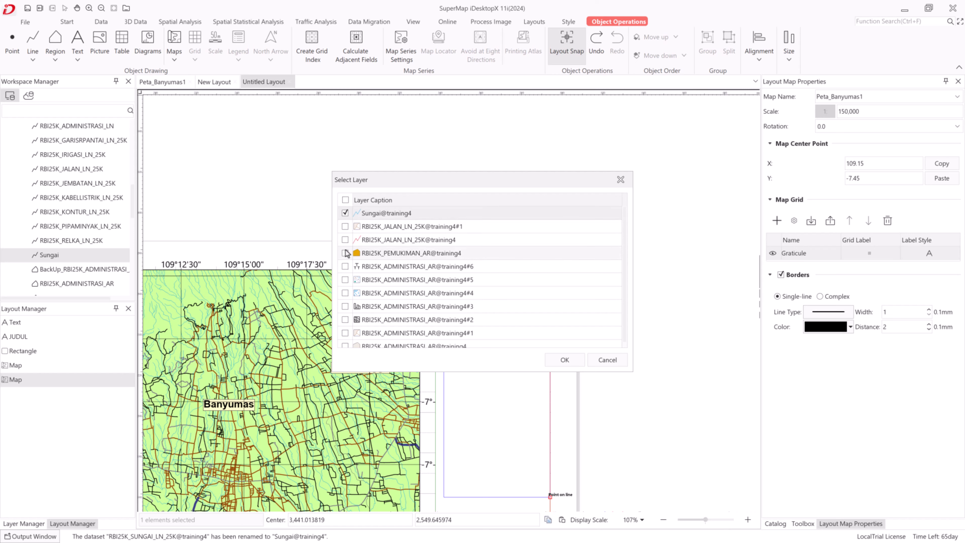
click(345, 226)
click(345, 332)
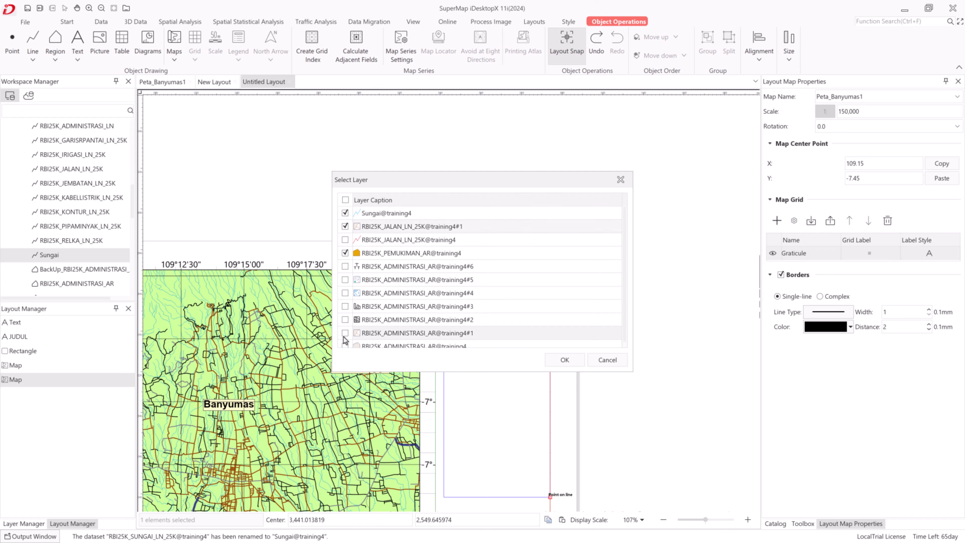
click(564, 364)
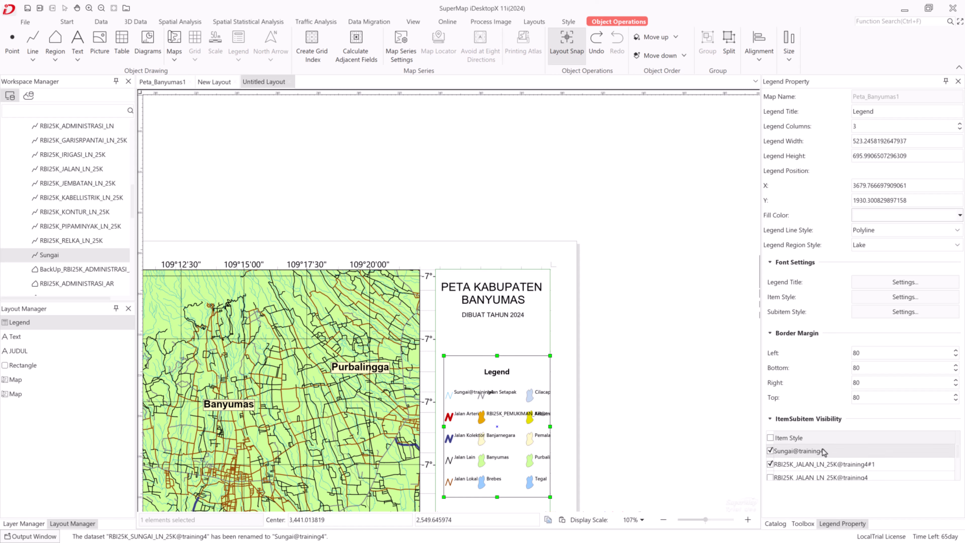
Turn on visibility for all legend items, title the legend "Legenda wilayah", and nudge it within the side panel
click(770, 437)
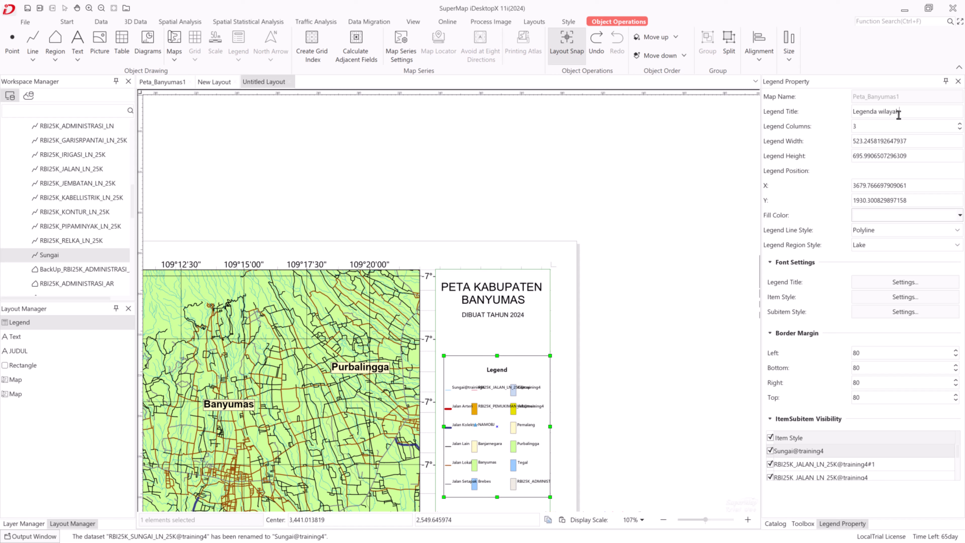
key(Return)
drag(497, 404, 494, 404)
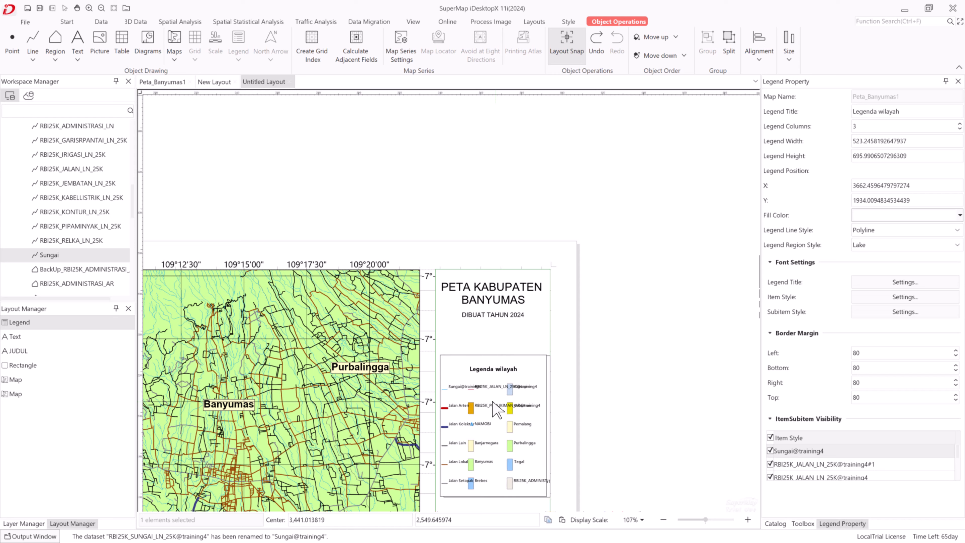
Set the legend's item style to font size 22
click(893, 298)
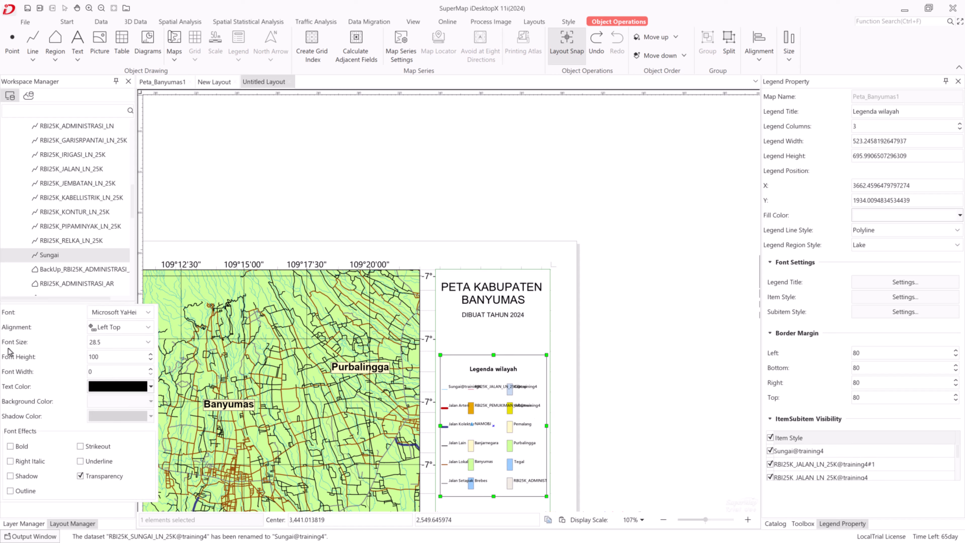
click(148, 344)
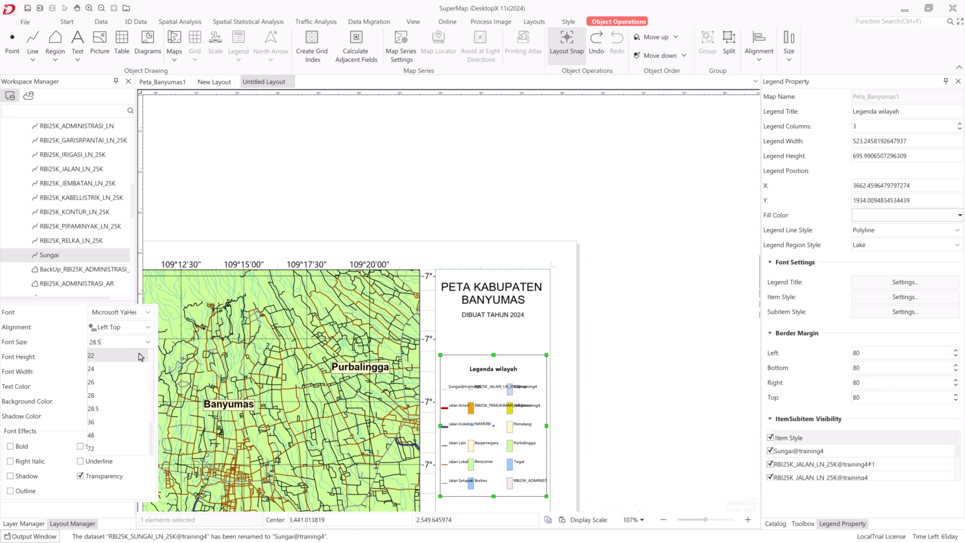
click(133, 358)
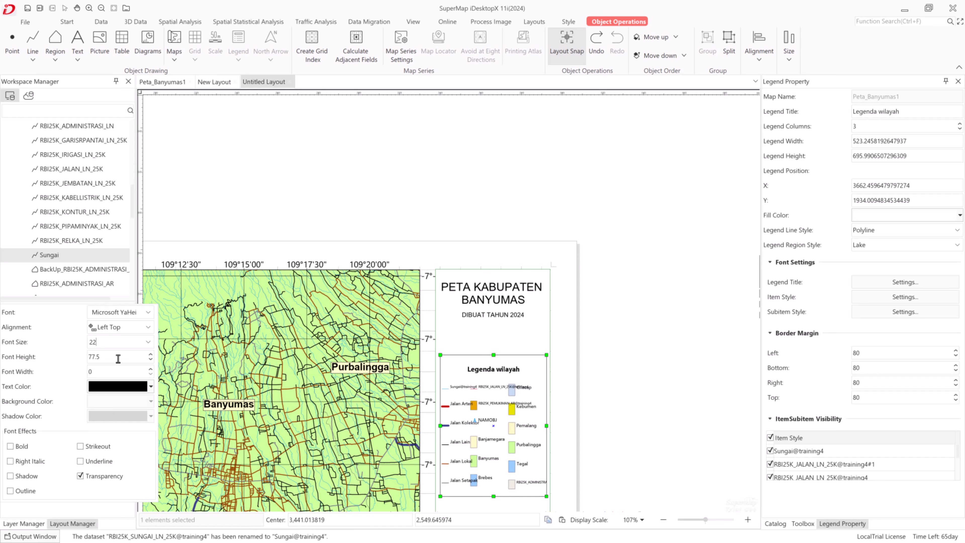
click(146, 328)
click(148, 316)
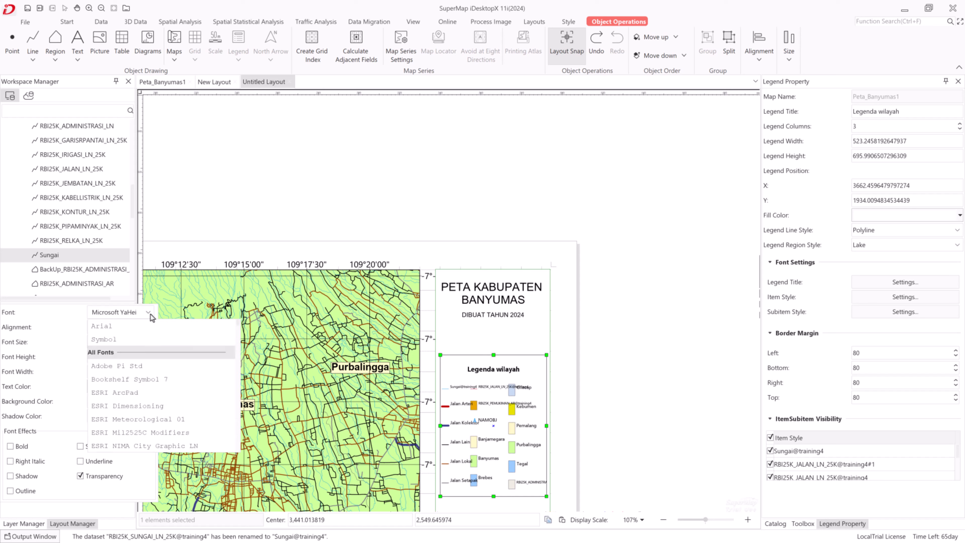
click(148, 316)
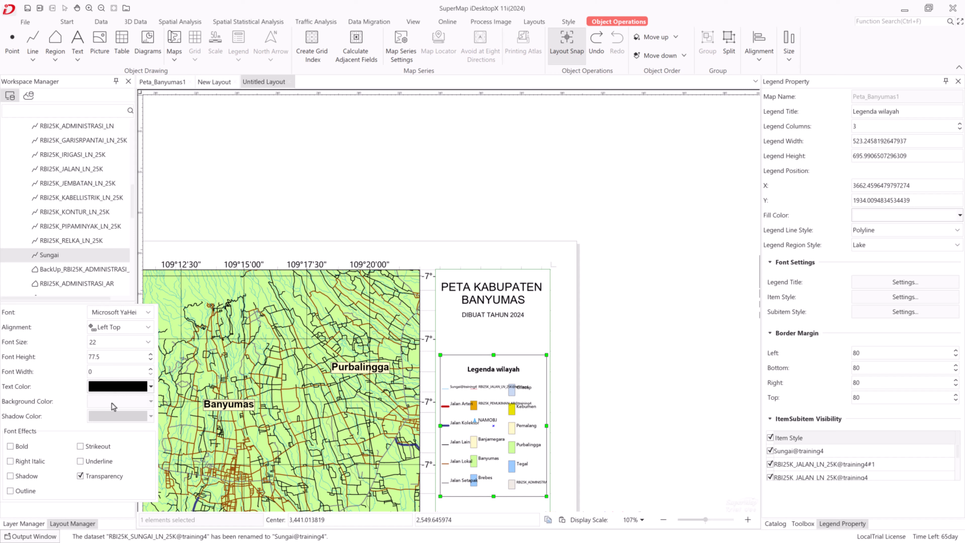
Reduce the legend's item style font size to 8
click(150, 360)
click(150, 359)
click(150, 360)
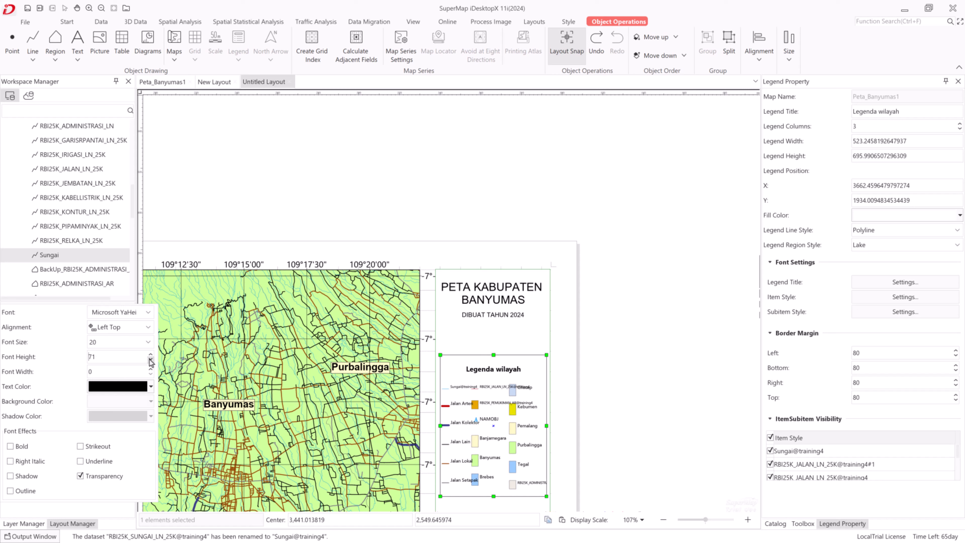
click(149, 359)
click(150, 359)
click(150, 360)
click(148, 343)
scroll(146, 355, up, 3)
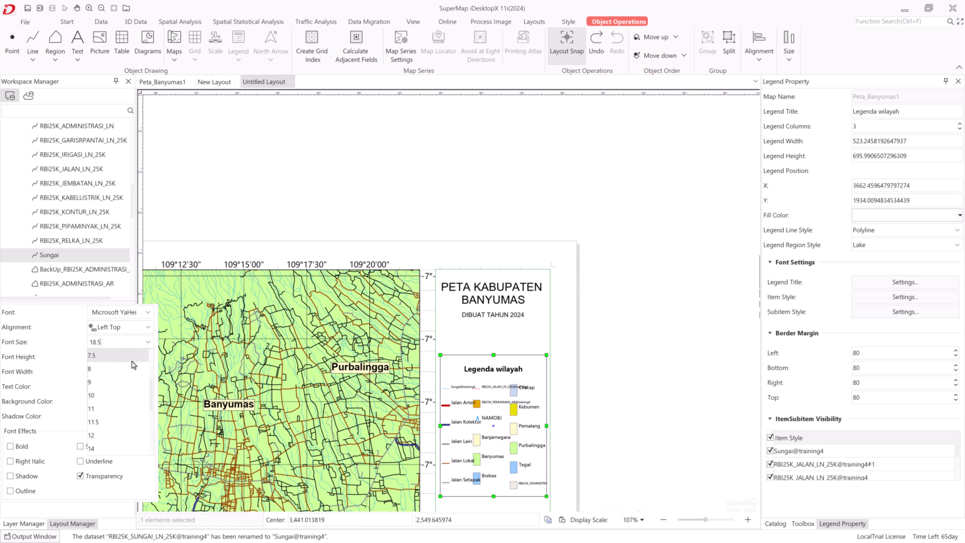
click(133, 367)
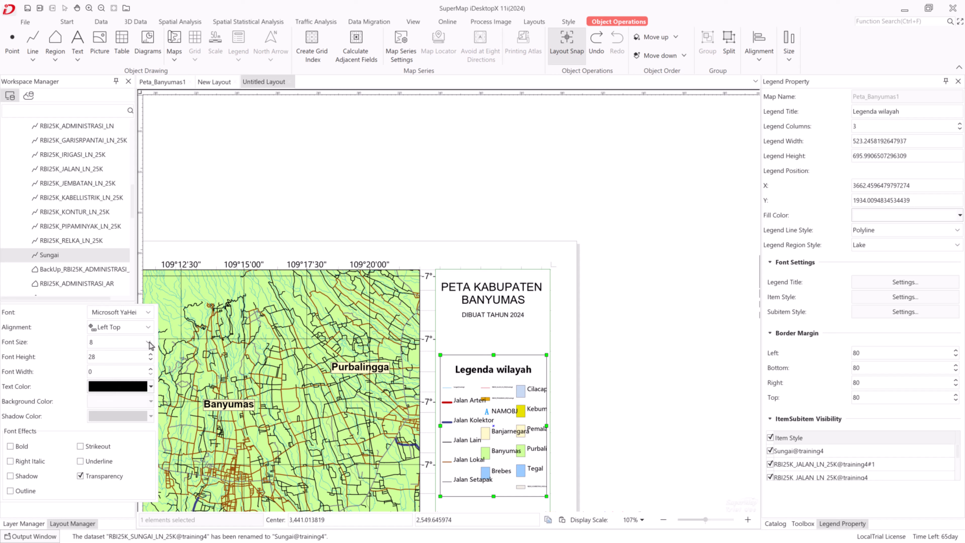
Enlarge the legend to about 760 by 875 and move it off the page beside the side panel
click(547, 350)
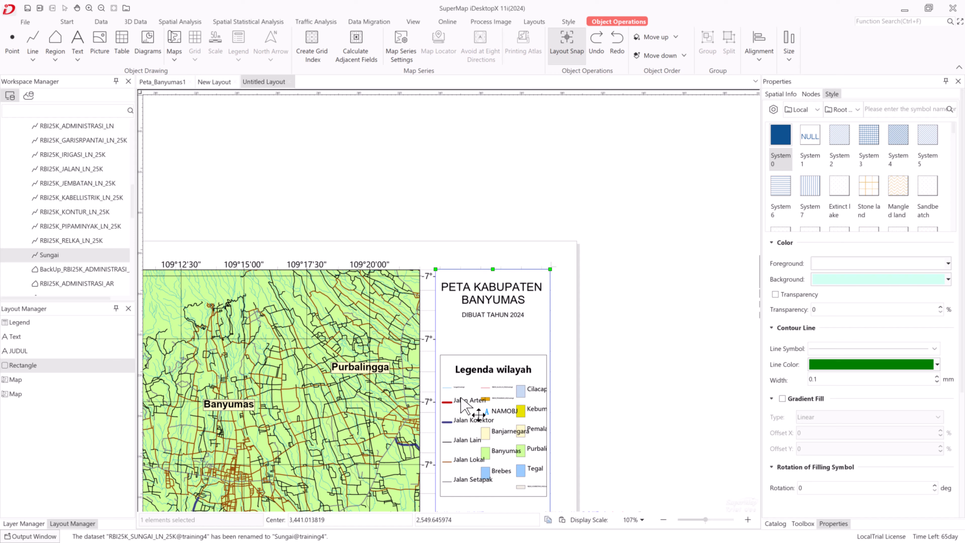
click(25, 324)
drag(543, 492, 743, 457)
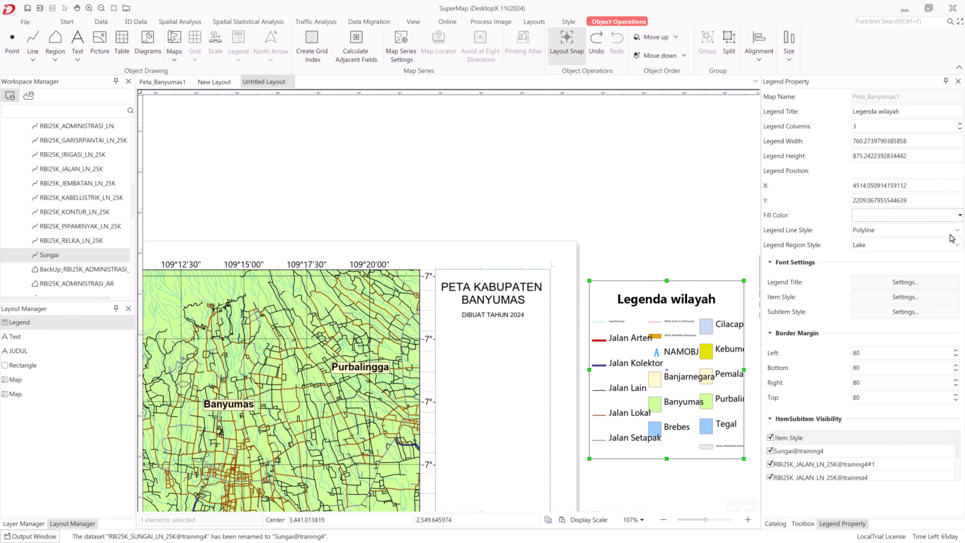
click(957, 246)
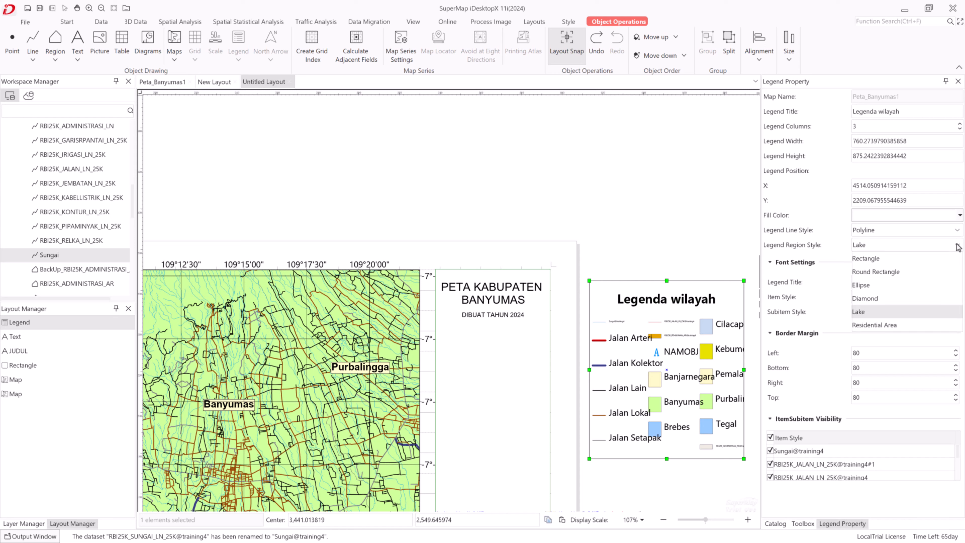
click(957, 247)
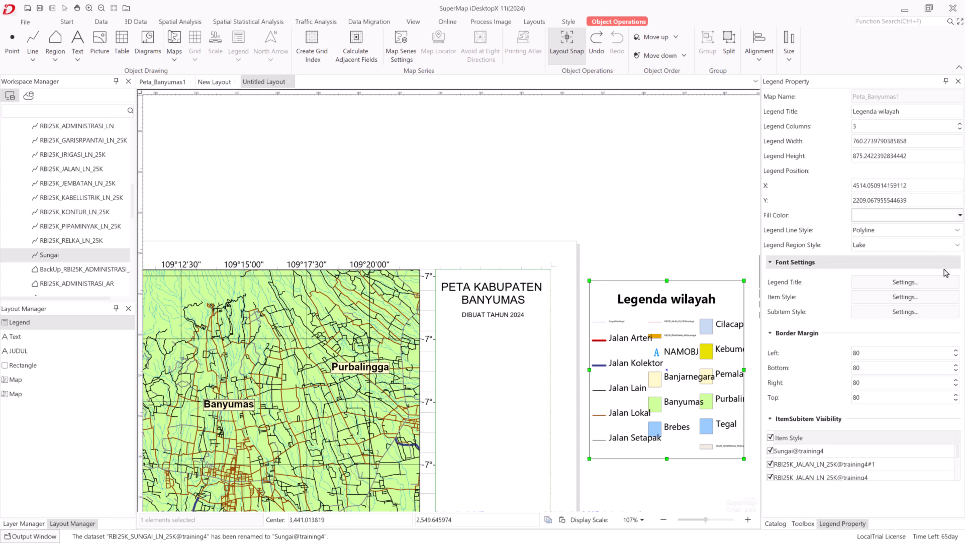
Set the legend's subitem style font size to 8
click(903, 309)
click(148, 356)
click(134, 379)
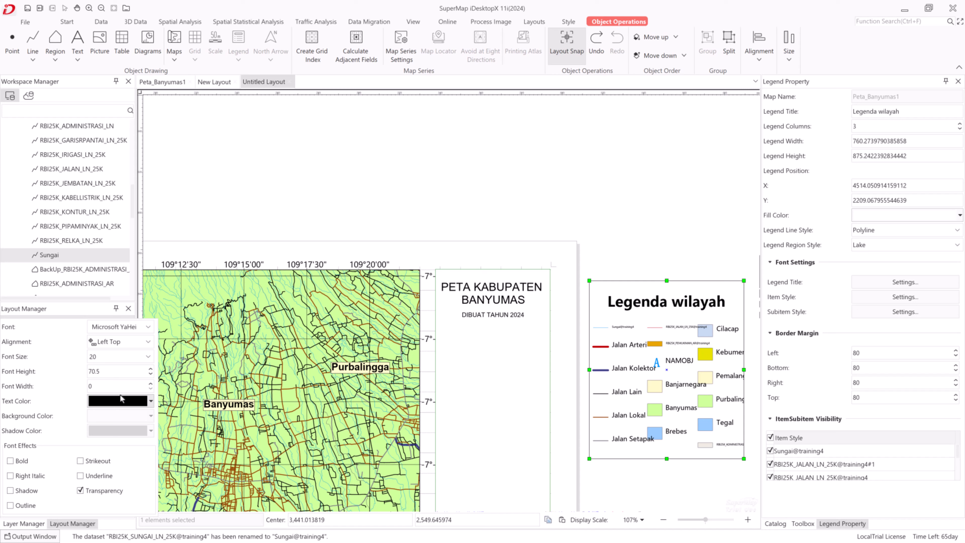
click(149, 356)
click(135, 376)
click(148, 355)
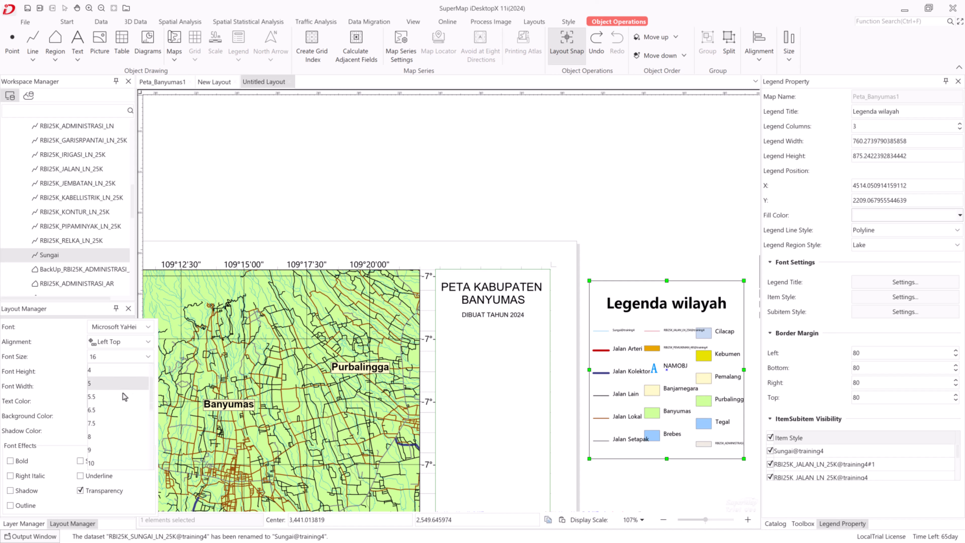
click(118, 439)
Move the legend back beneath the title in the side panel and shrink it to about 490 by 650
drag(610, 398, 454, 449)
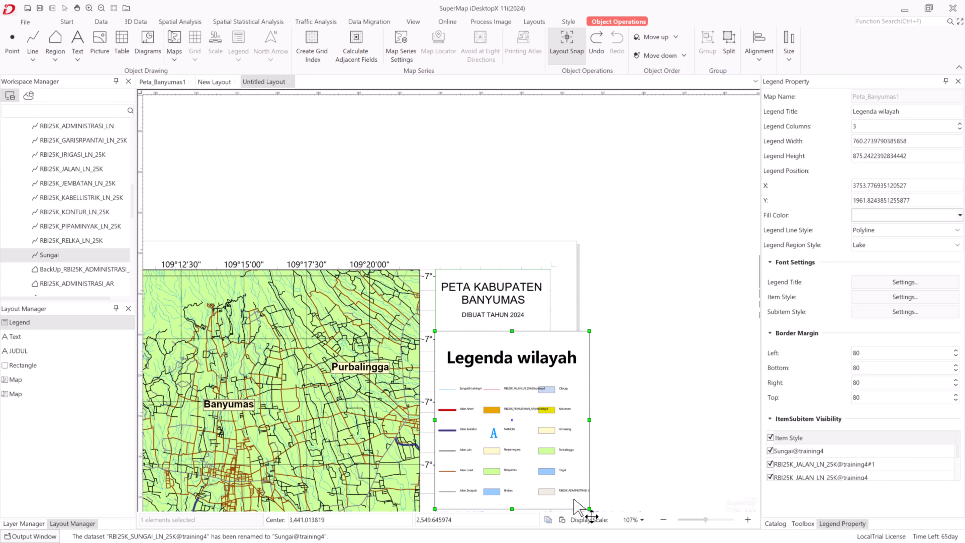
drag(534, 463, 536, 465)
drag(498, 431, 503, 459)
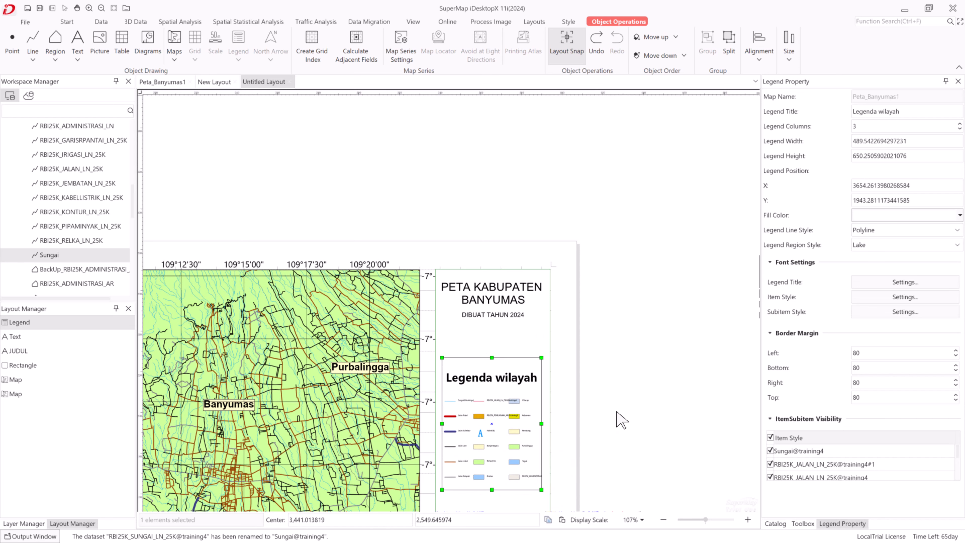
click(616, 412)
Add a scale bar for the main Peta_Banyumas1 map and position it just below the legend in the side panel
scroll(611, 395, down, 5)
scroll(610, 395, up, 2)
drag(621, 421, 632, 397)
scroll(623, 394, up, 2)
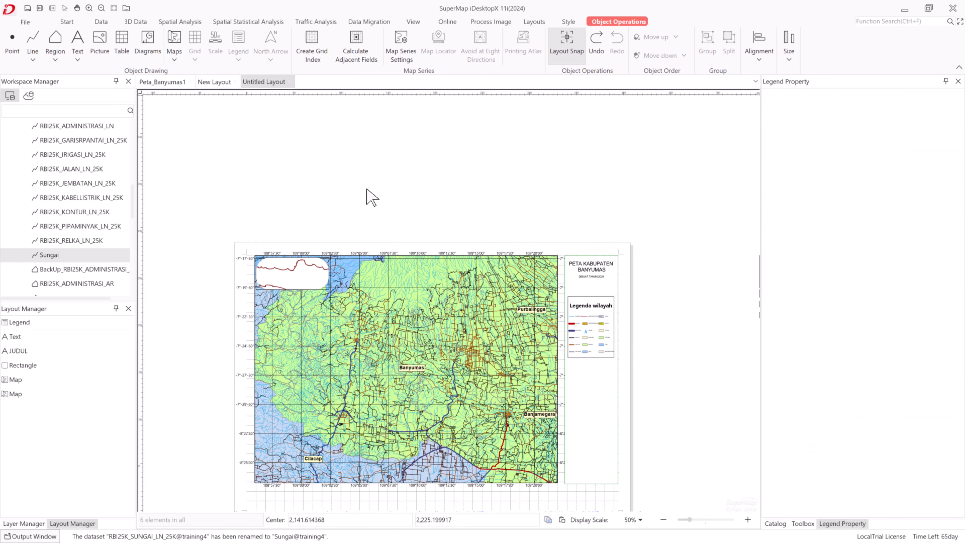
click(378, 341)
click(215, 45)
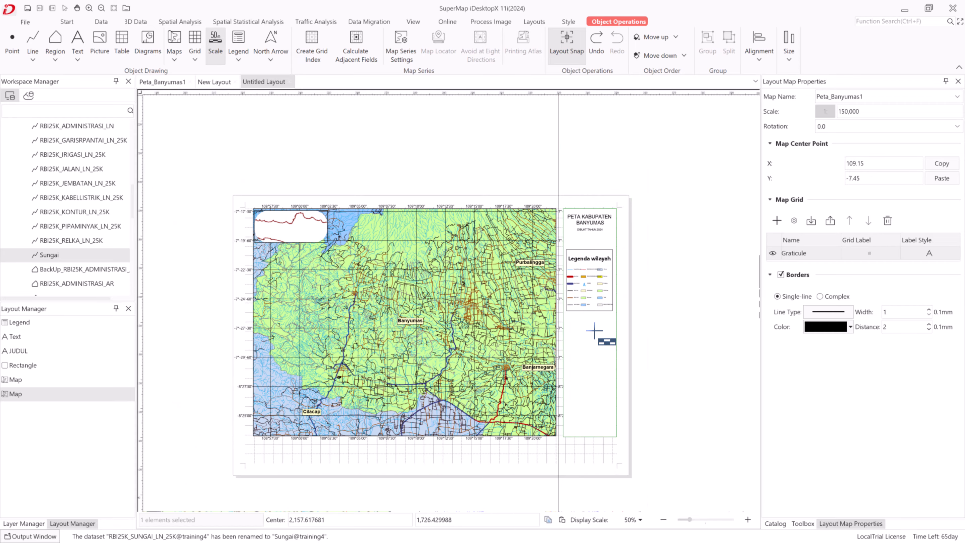
scroll(599, 331, up, 5)
drag(598, 311, 756, 338)
scroll(630, 338, down, 3)
scroll(723, 335, down, 1)
drag(689, 359, 561, 361)
drag(631, 333, 609, 327)
Give the scale bar 2 major scales and 4 sub scales, with a major scale value of 4 km
click(954, 174)
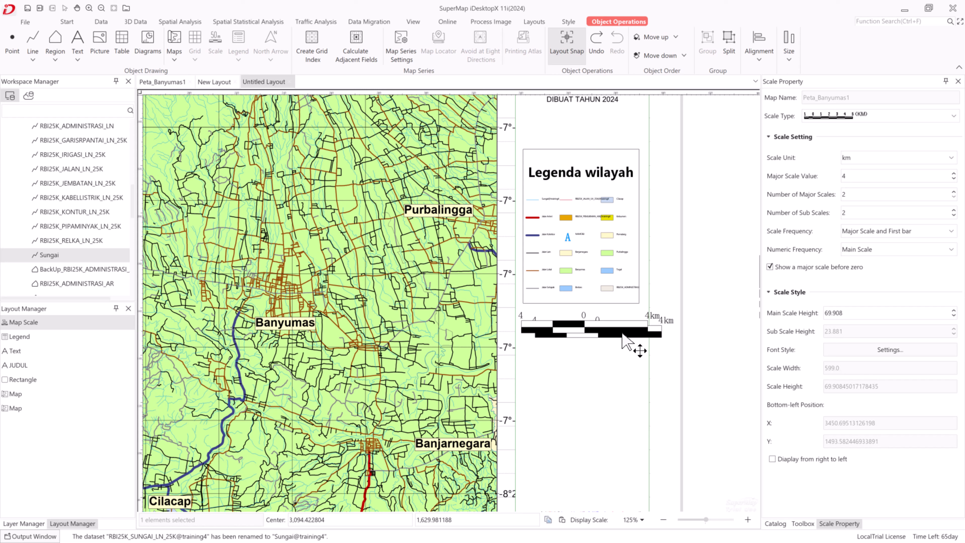
click(953, 192)
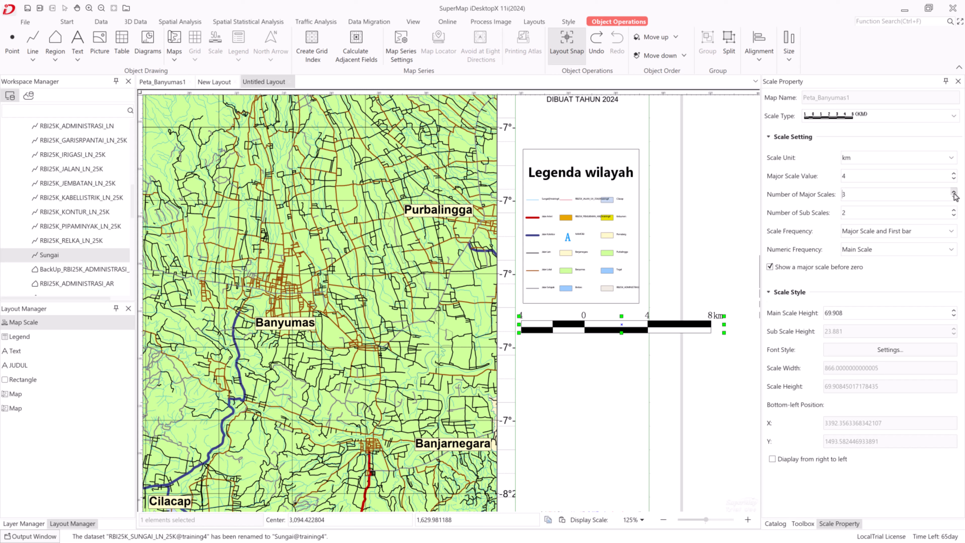
click(954, 197)
click(954, 197)
click(954, 209)
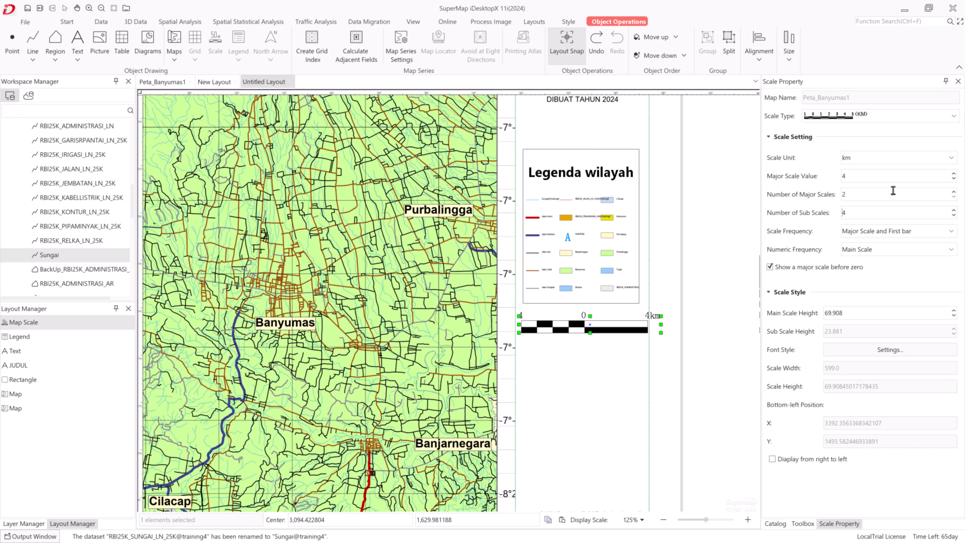
Try other scale types on the scale bar and restore the alternating black-and-white bar
click(952, 116)
click(927, 129)
click(945, 115)
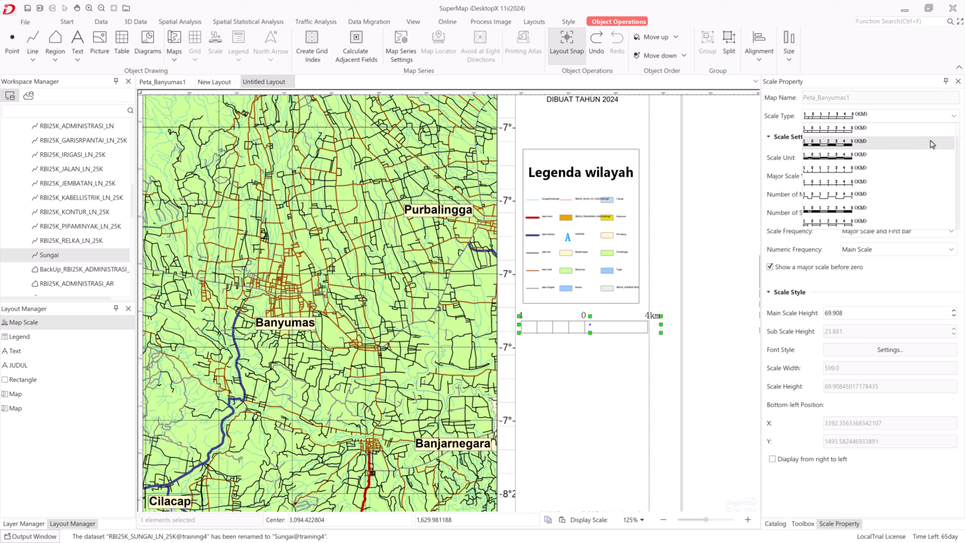
click(932, 143)
click(953, 115)
click(915, 155)
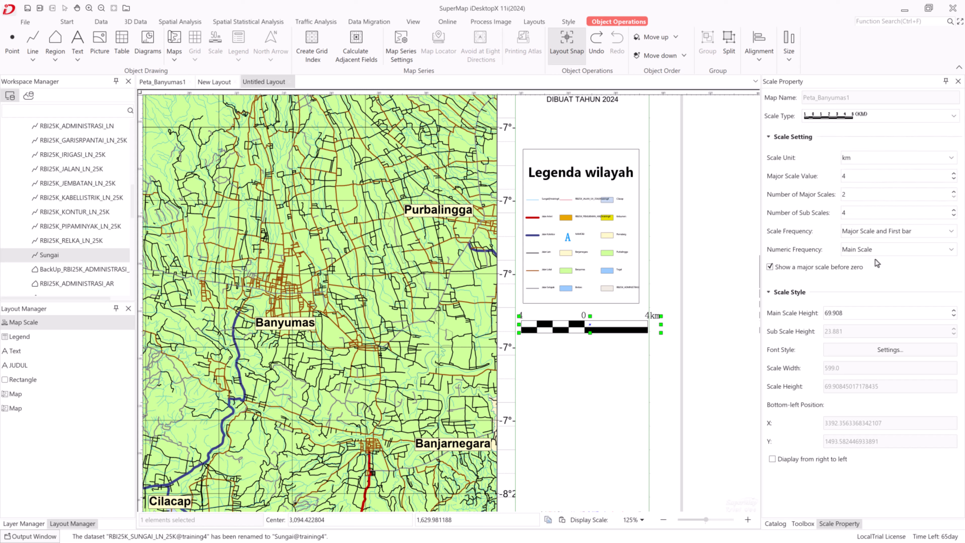
Set the scale bar's font height to 30 and shrink the bar to a major scale value of 3 to fit the side panel
click(908, 352)
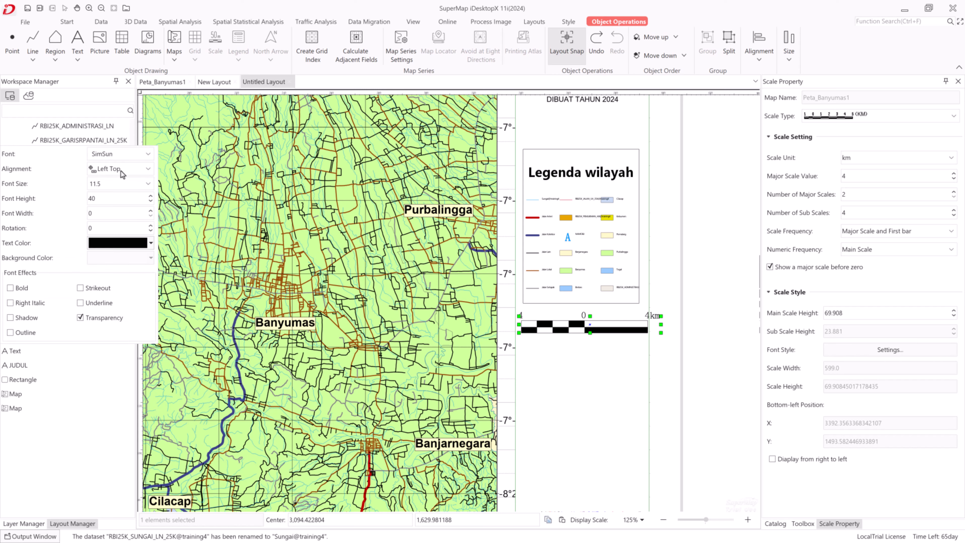
click(151, 201)
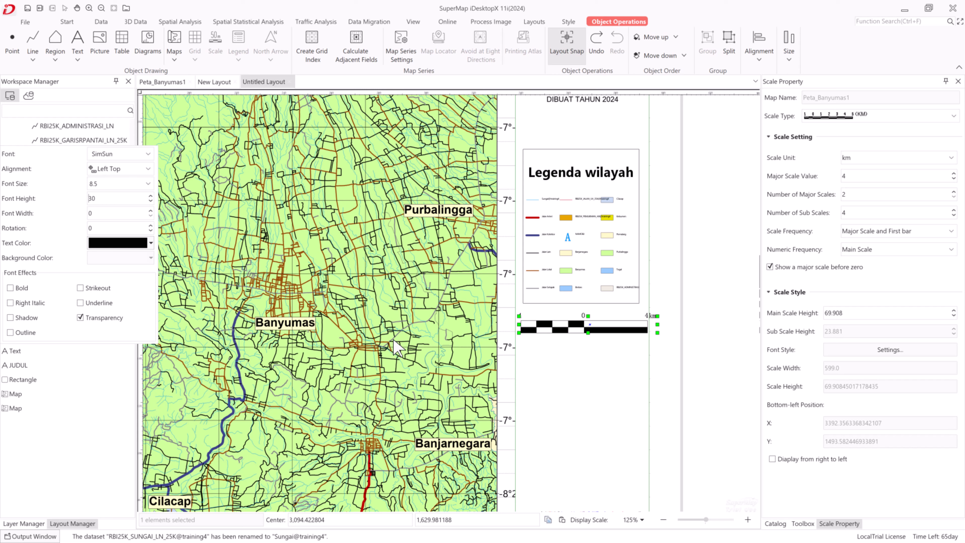
click(621, 379)
click(670, 352)
click(629, 328)
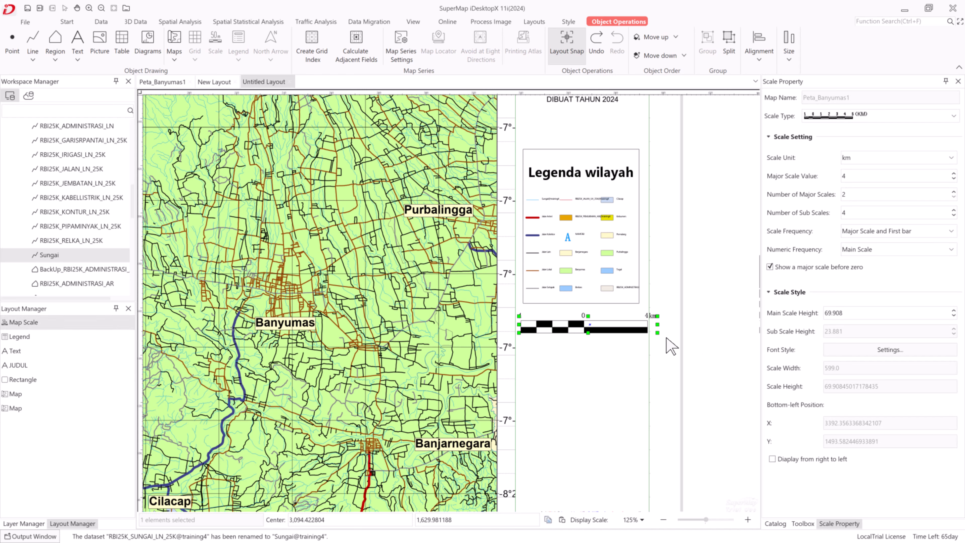
drag(657, 333, 653, 334)
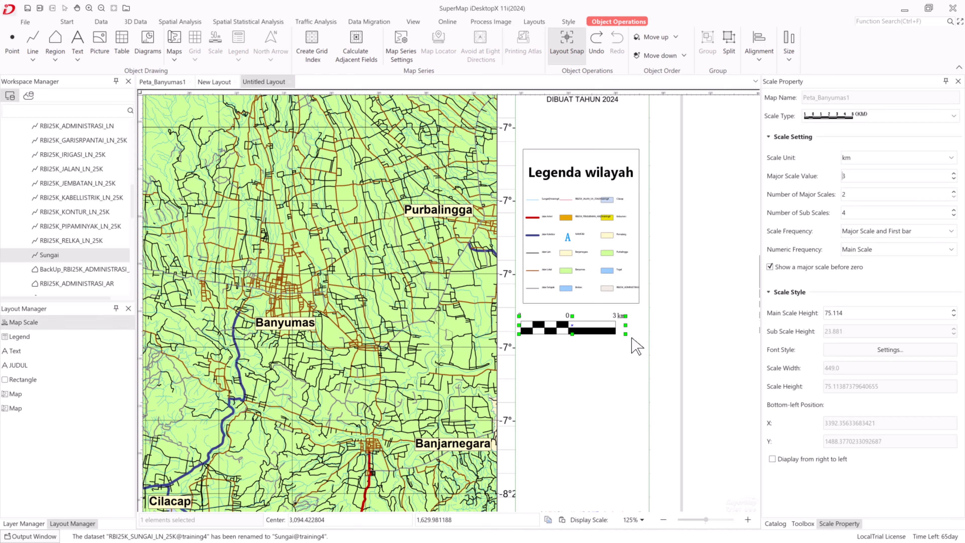
Shift the scale bar slightly sideways so it sits centred beneath the legend in the side panel
click(656, 329)
click(580, 324)
drag(586, 327, 600, 335)
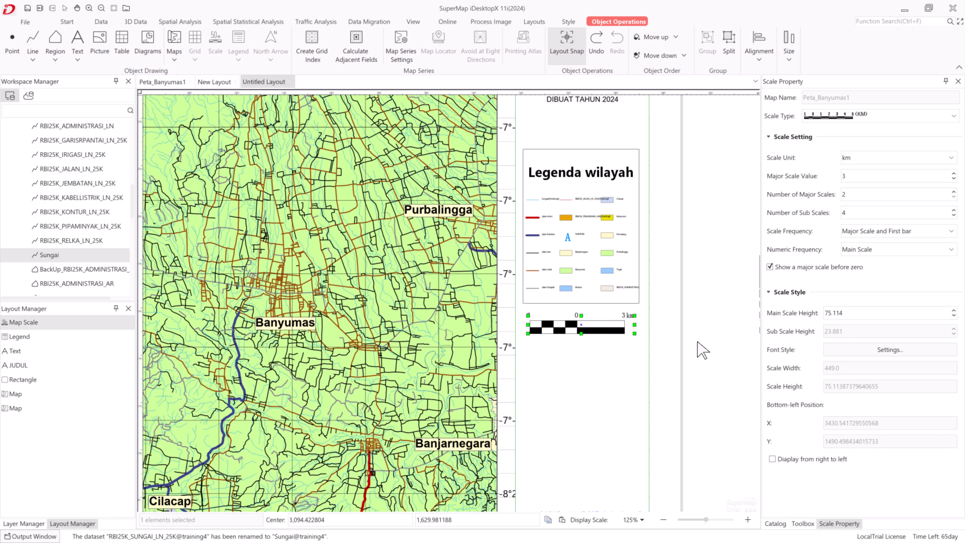
click(698, 349)
Add a north arrow about 196 wide and 278 high for the main Peta_Banyumas1 map and position it below the scale bar
click(309, 189)
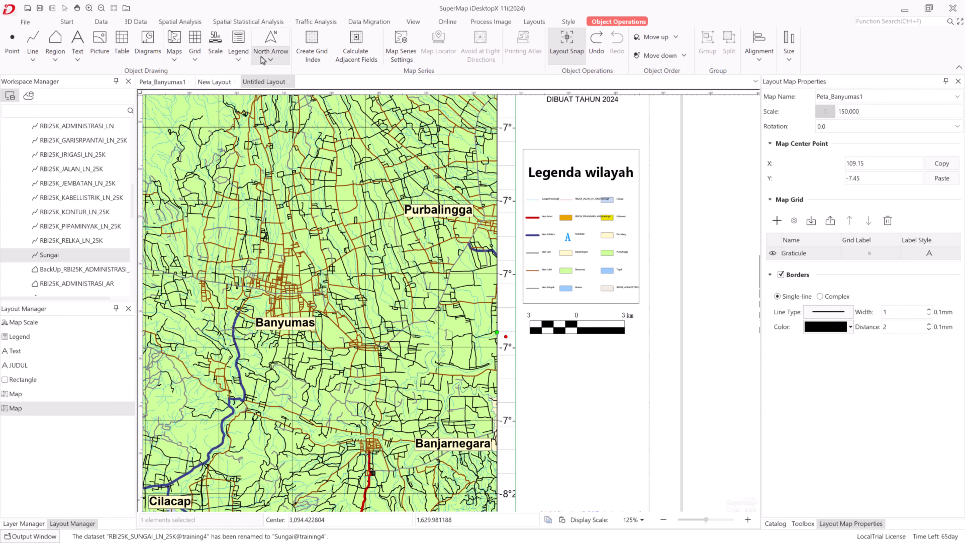
click(270, 57)
click(291, 75)
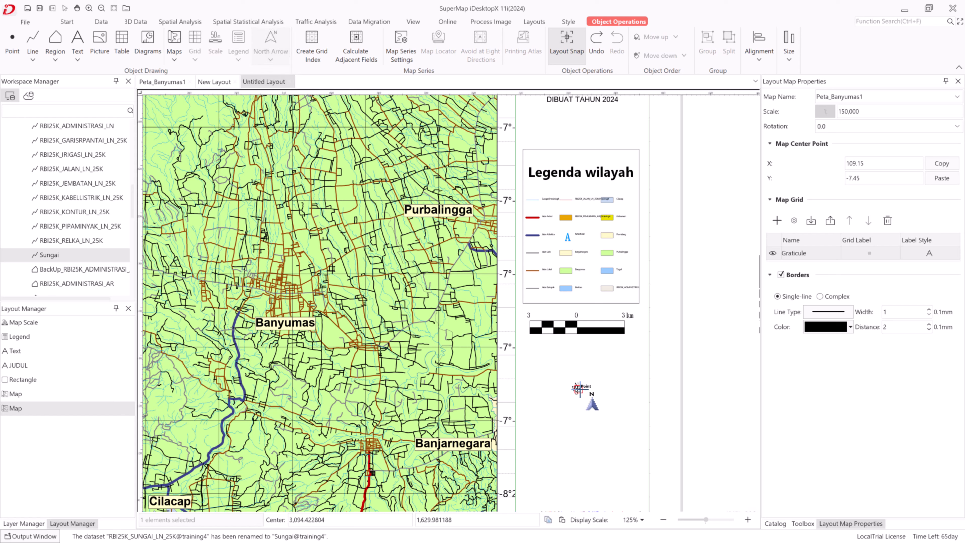
drag(575, 392, 618, 452)
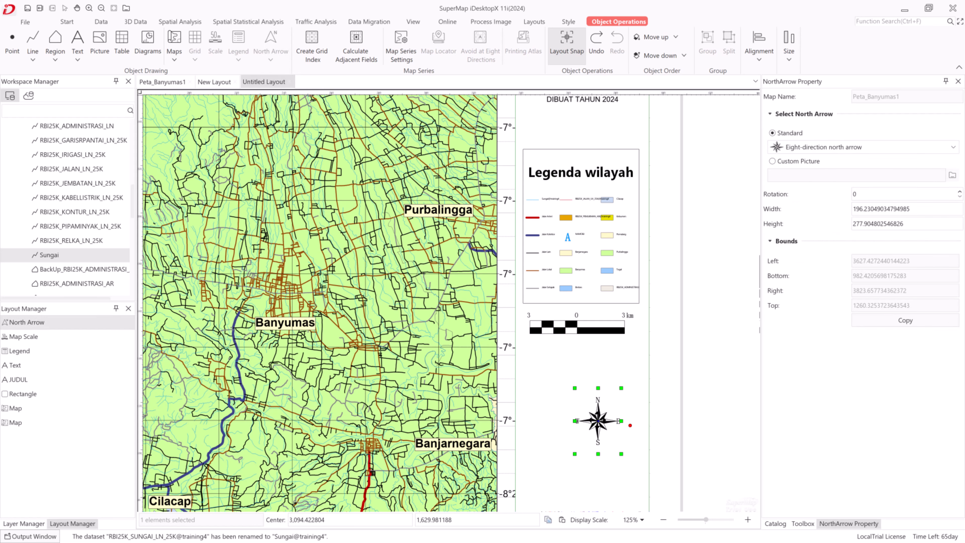
drag(597, 416, 576, 390)
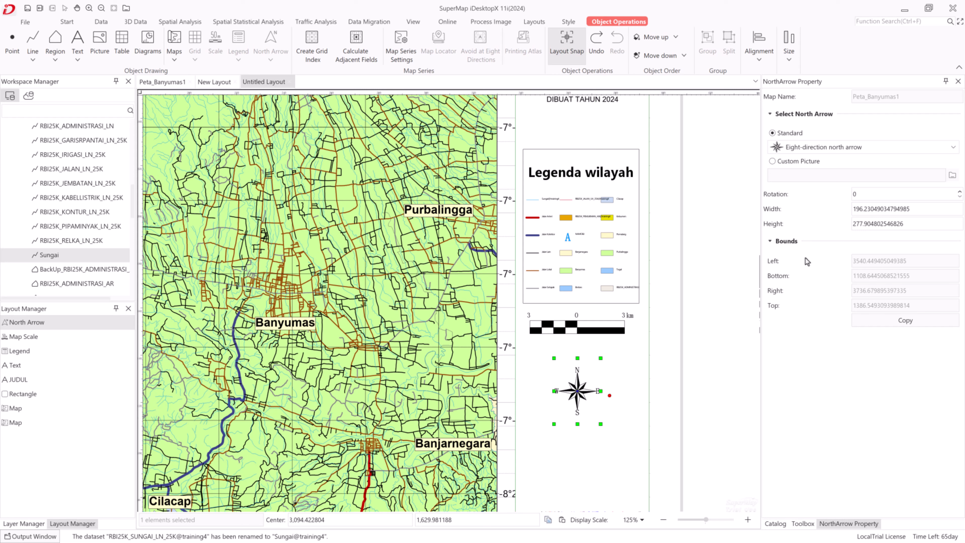
Try several standard north arrow styles and settle on Eight-direction north arrow with a circle outside
click(864, 151)
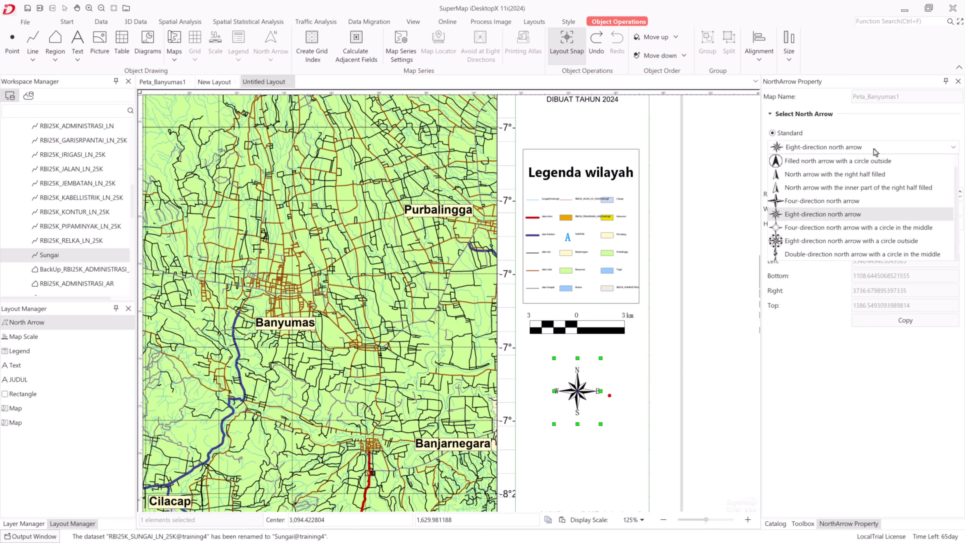
click(852, 175)
click(865, 151)
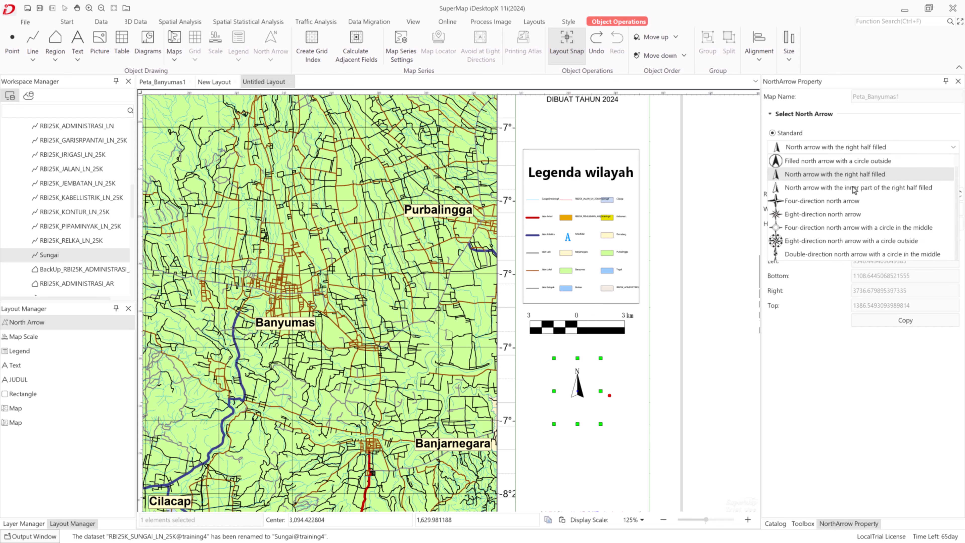
click(844, 226)
click(873, 152)
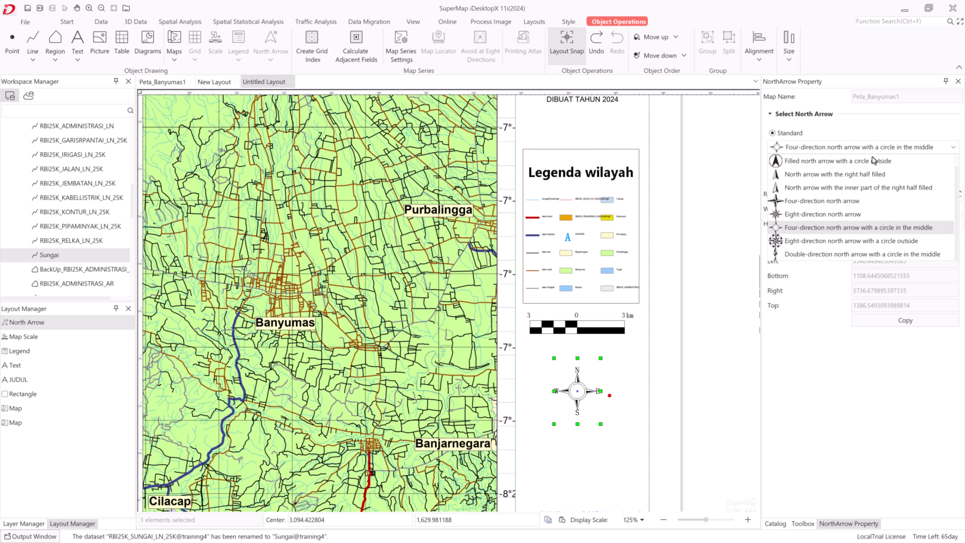
click(852, 244)
Nudge the north arrow to the right in small increments to centre it under the scale bar in the side panel
scroll(682, 310, down, 5)
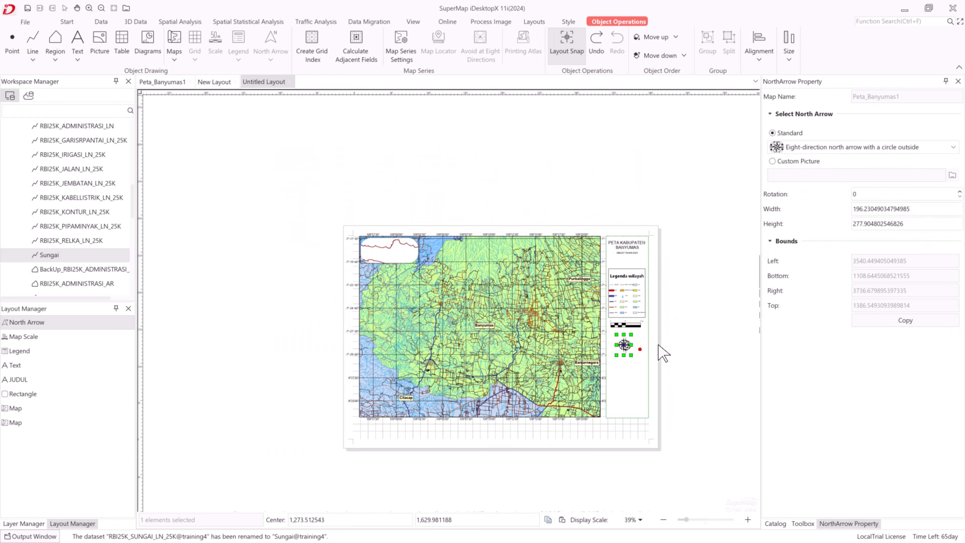
scroll(642, 347, up, 4)
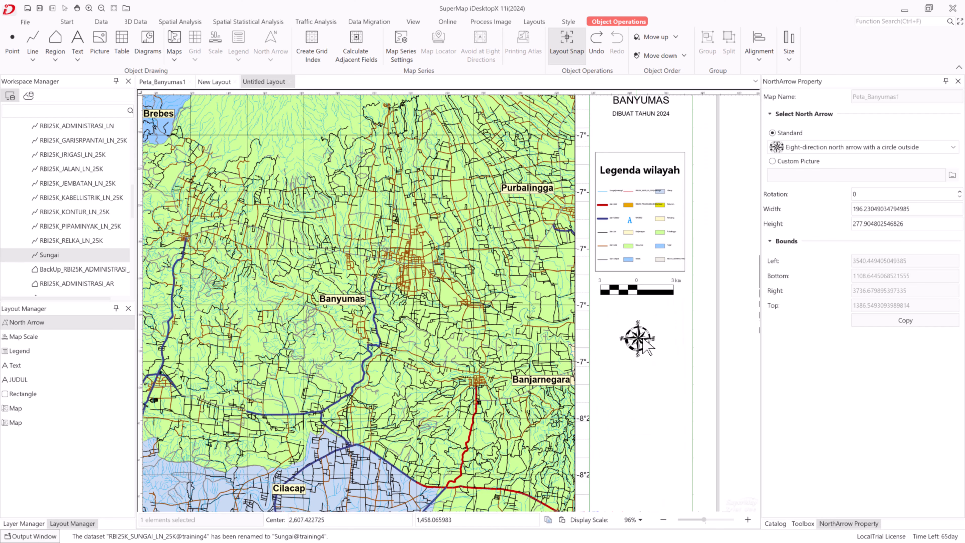
click(644, 338)
key(Right)
key(Right)
key(Right)
key(Right)
key(Right)
key(Right)
key(Right)
key(Right)
key(Right)
key(Right)
key(Right)
key(Right)
key(Right)
key(Right)
key(Right)
key(Right)
key(Right)
key(Right)
key(Right)
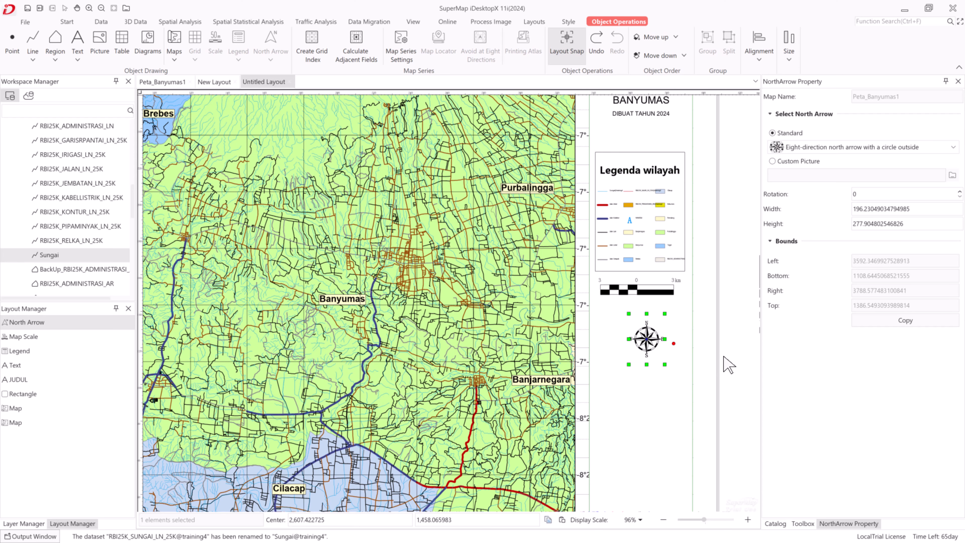
Select all eight layout elements together and move them slightly down to centre the composition vertically on the page
scroll(727, 364, down, 4)
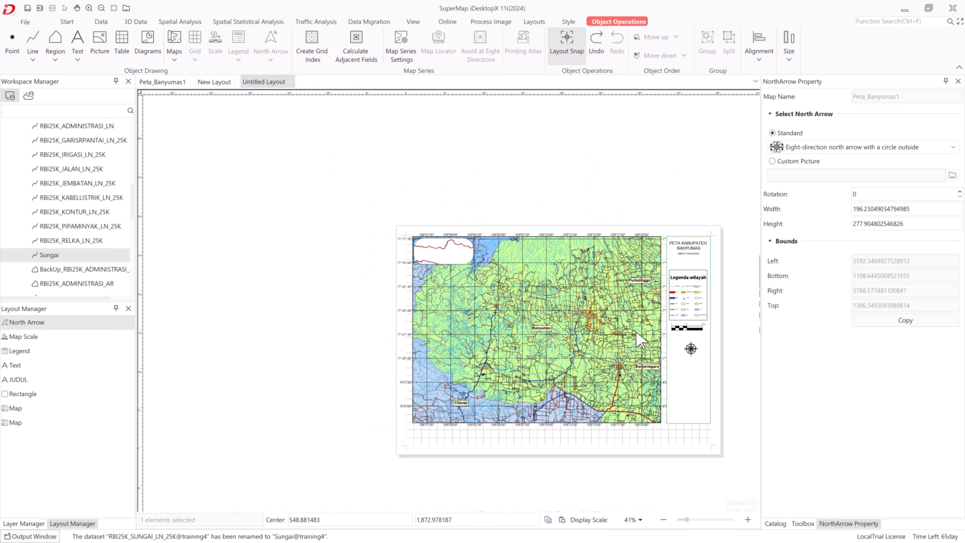
click(611, 331)
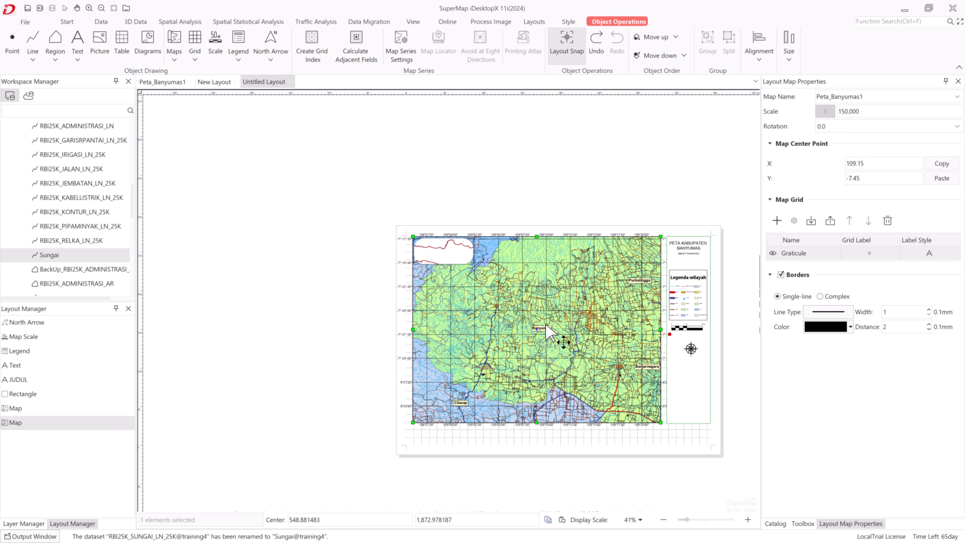
drag(718, 435, 371, 192)
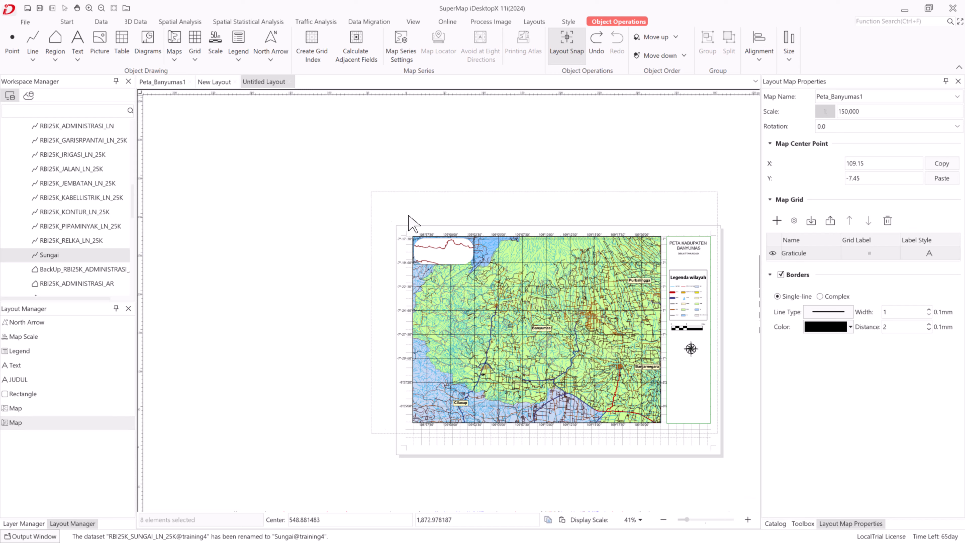
drag(513, 310, 516, 321)
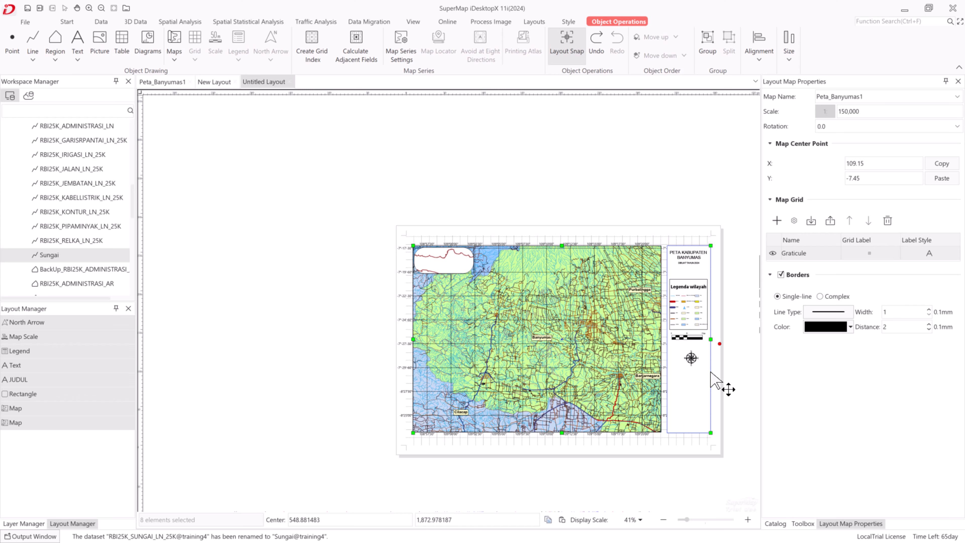
click(723, 372)
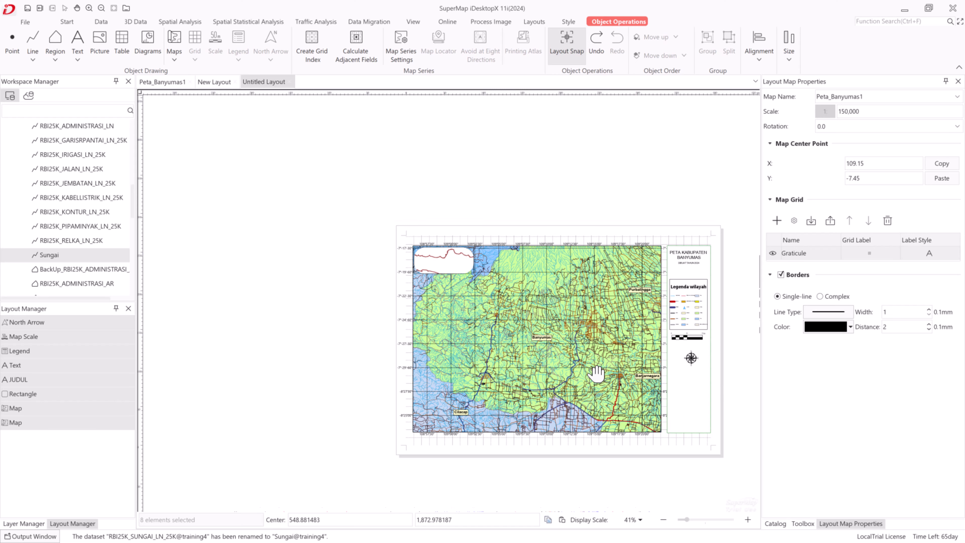
drag(593, 410, 534, 380)
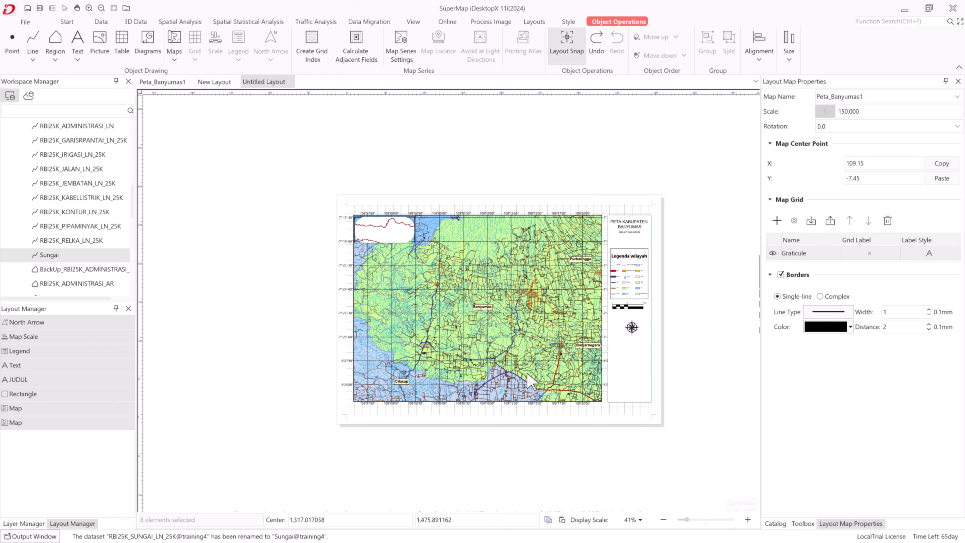